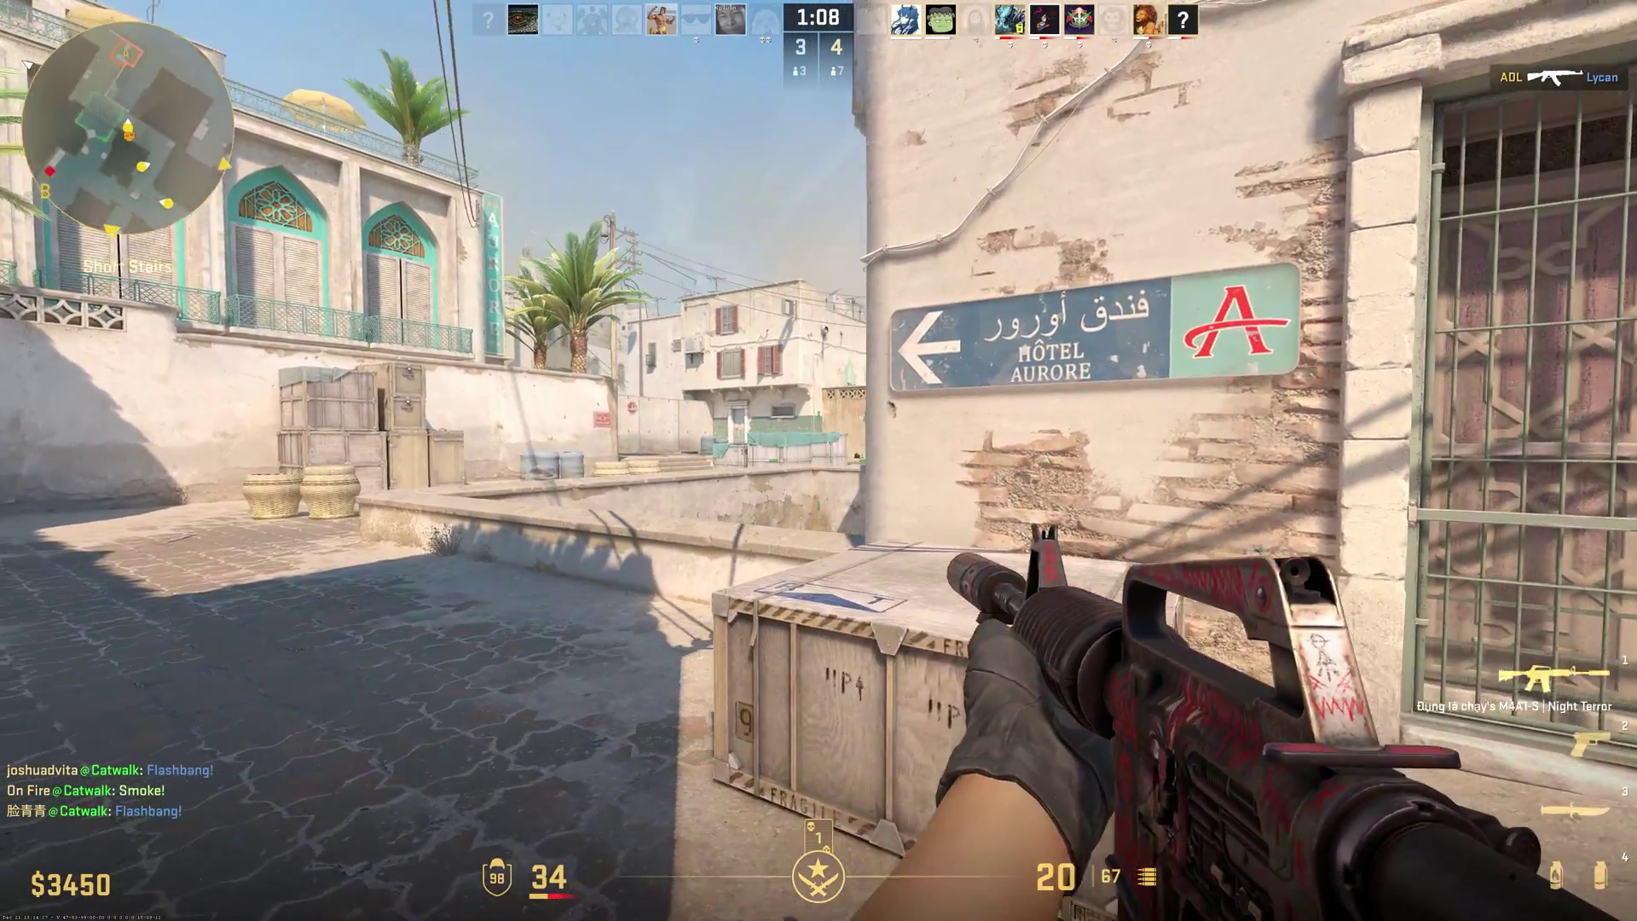
Fire at the enemy, then Alt+Tab out of Counter-Strike 2 to the desktop
{"action": "left_click", "coordinate": [819, 460]}
{"action": "left_click", "coordinate": [818, 461]}
{"action": "left_click", "coordinate": [818, 456]}
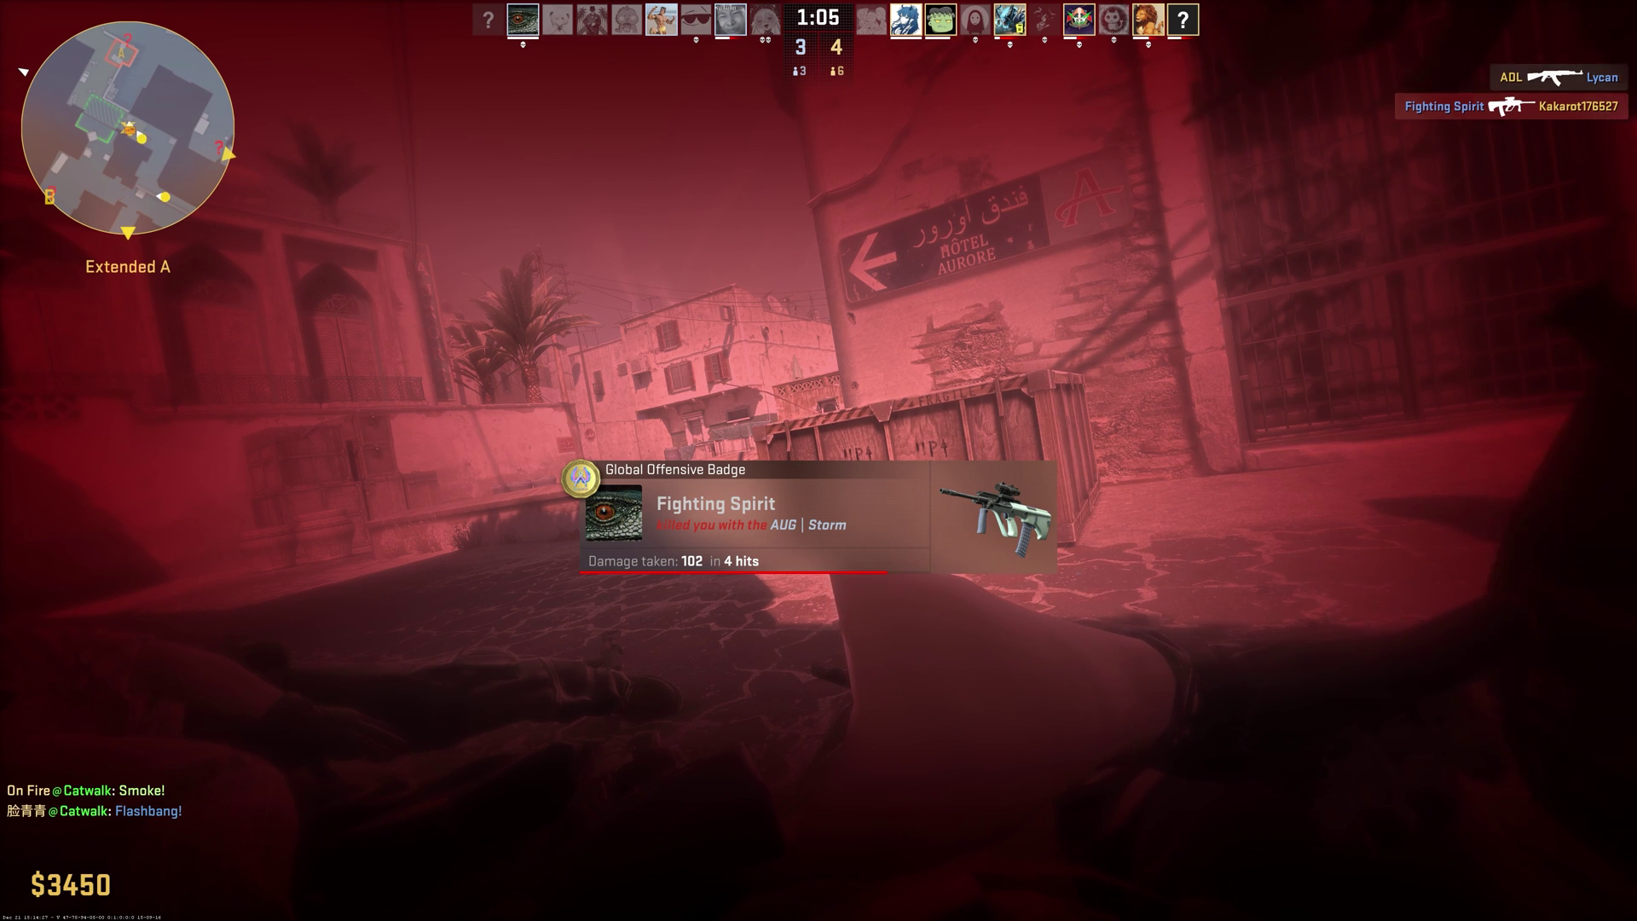
{"action": "key", "text": "alt+Tab"}
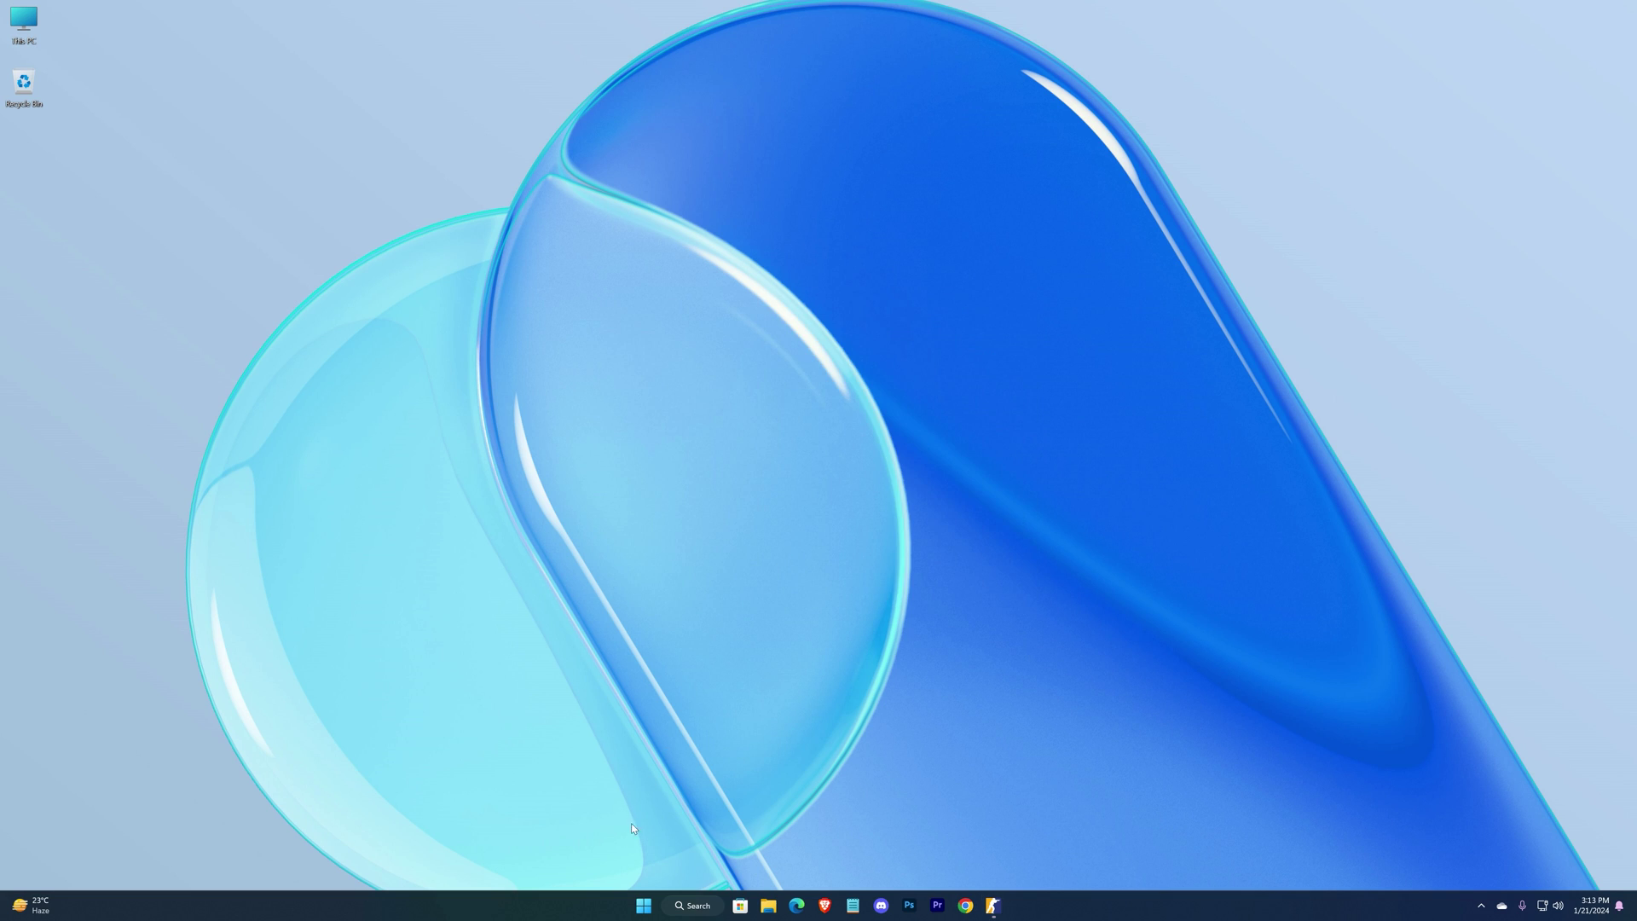
{"action": "right_click", "coordinate": [597, 912]}
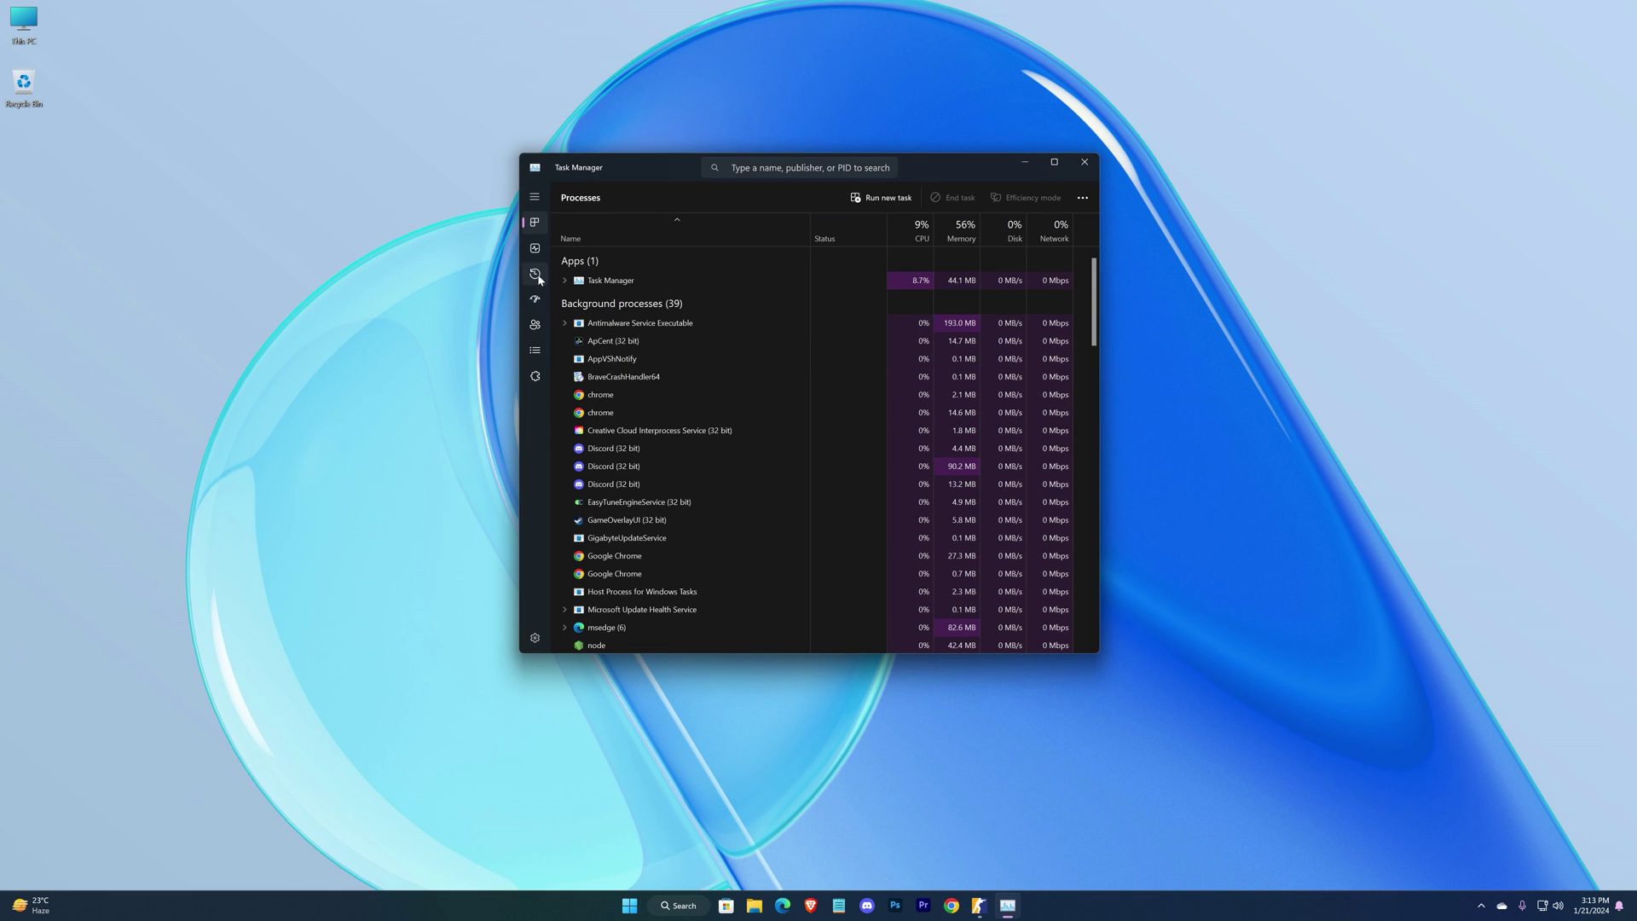
{"action": "left_click", "coordinate": [534, 250]}
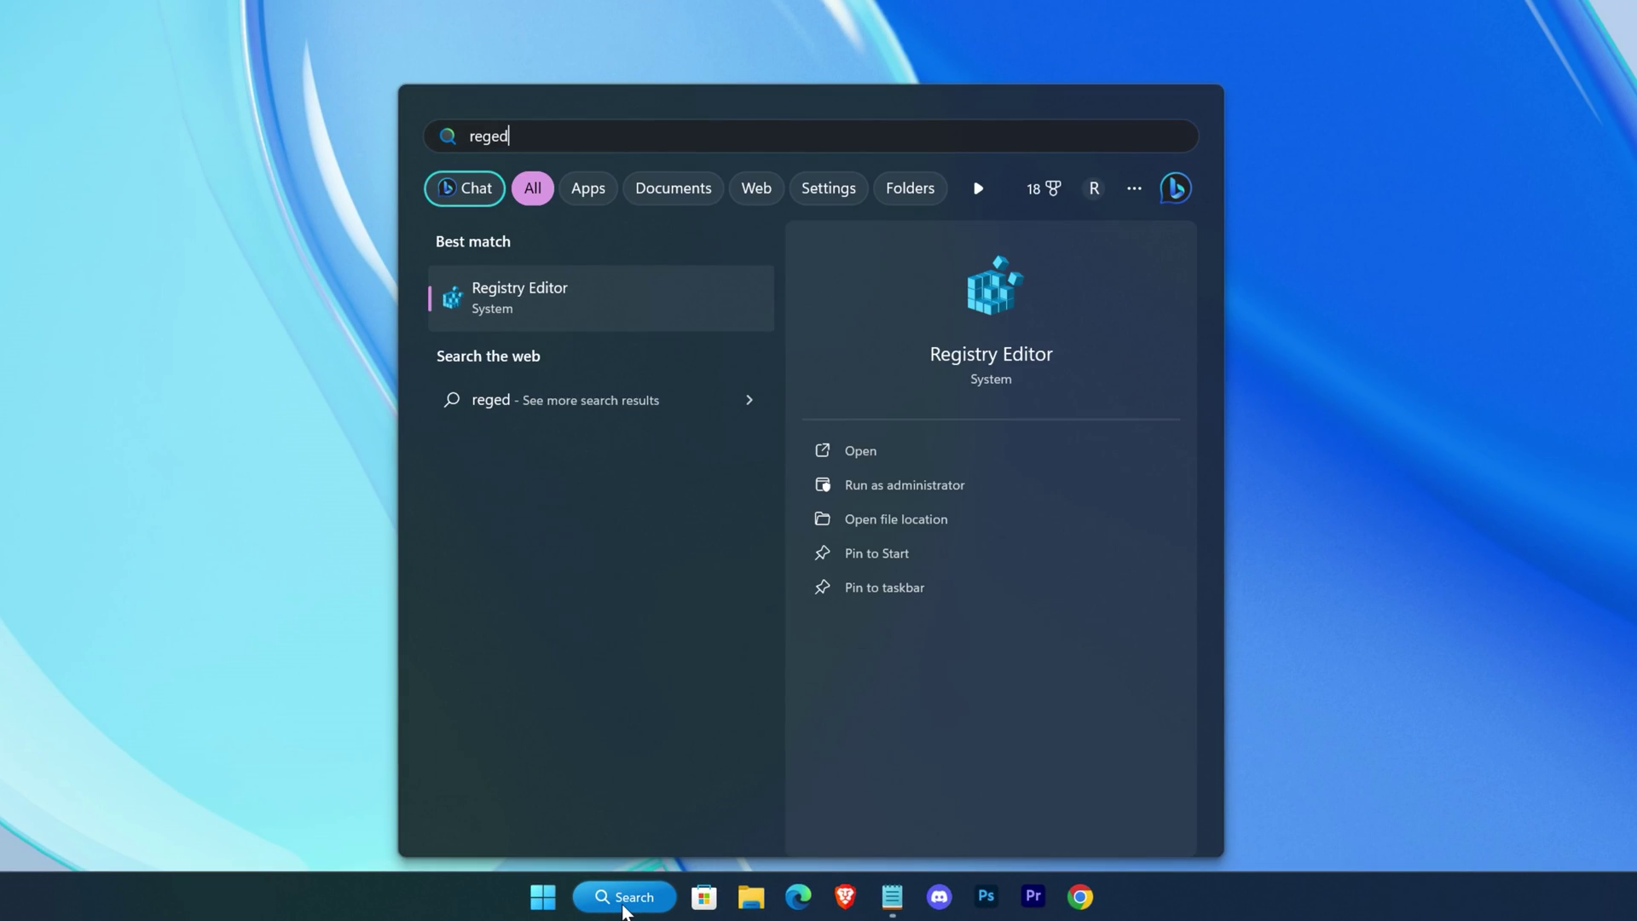
{"action": "type", "text": "it"}
Launch Registry Editor with admin rights and browse to HKLM\SYSTEM\CurrentControlSet\Control\PriorityControl
{"action": "left_click", "coordinate": [968, 487]}
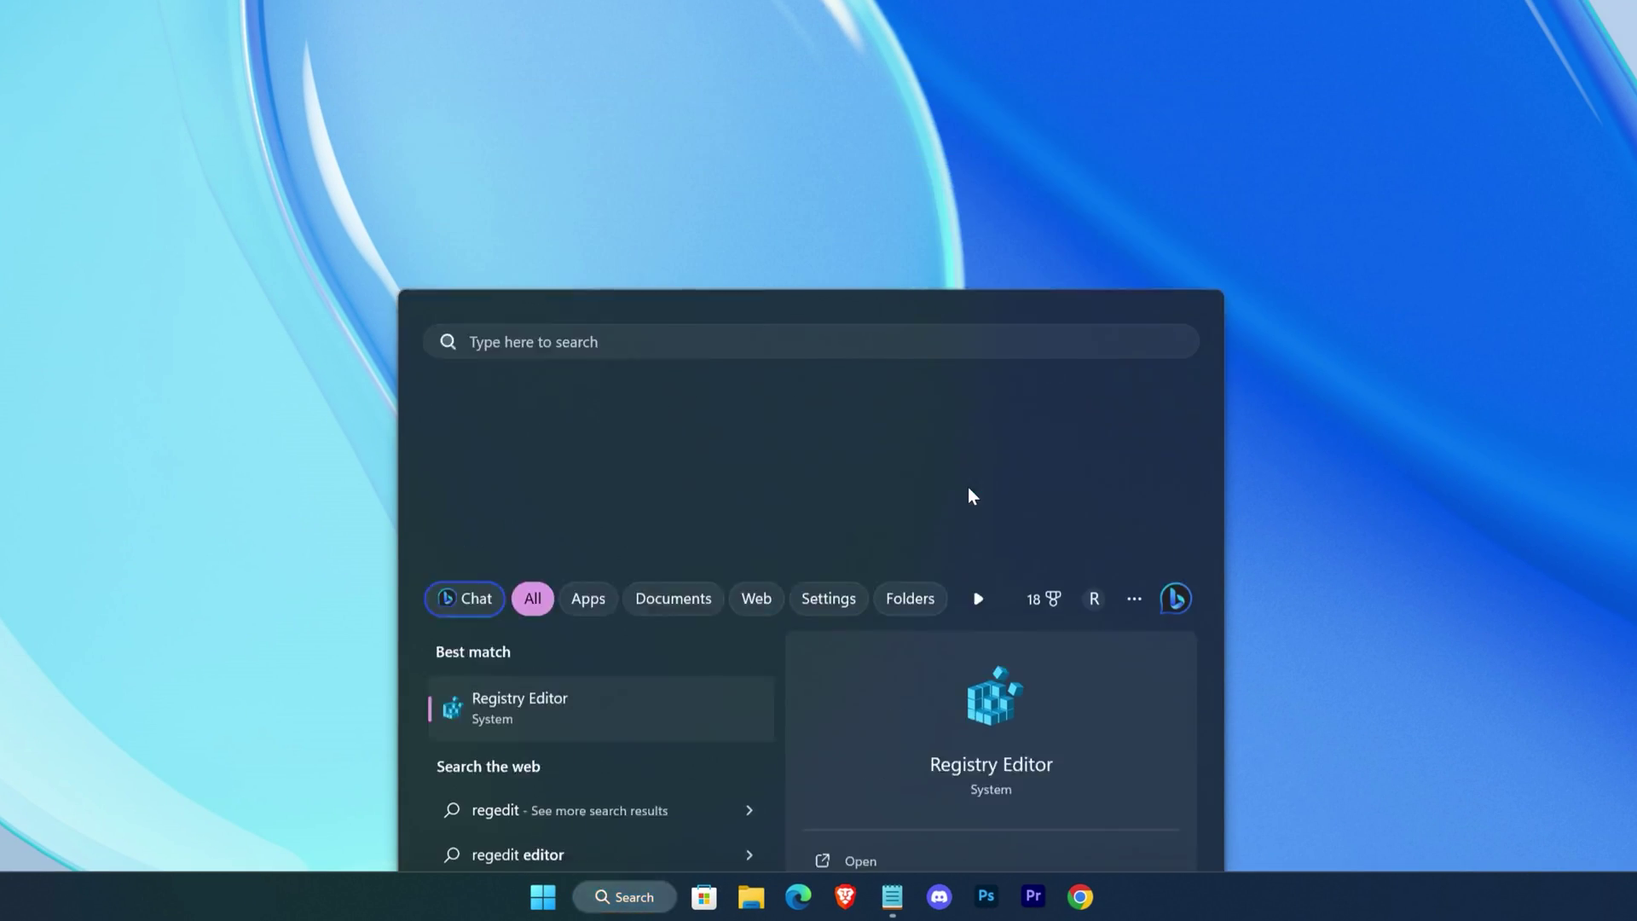
{"action": "left_click", "coordinate": [736, 558]}
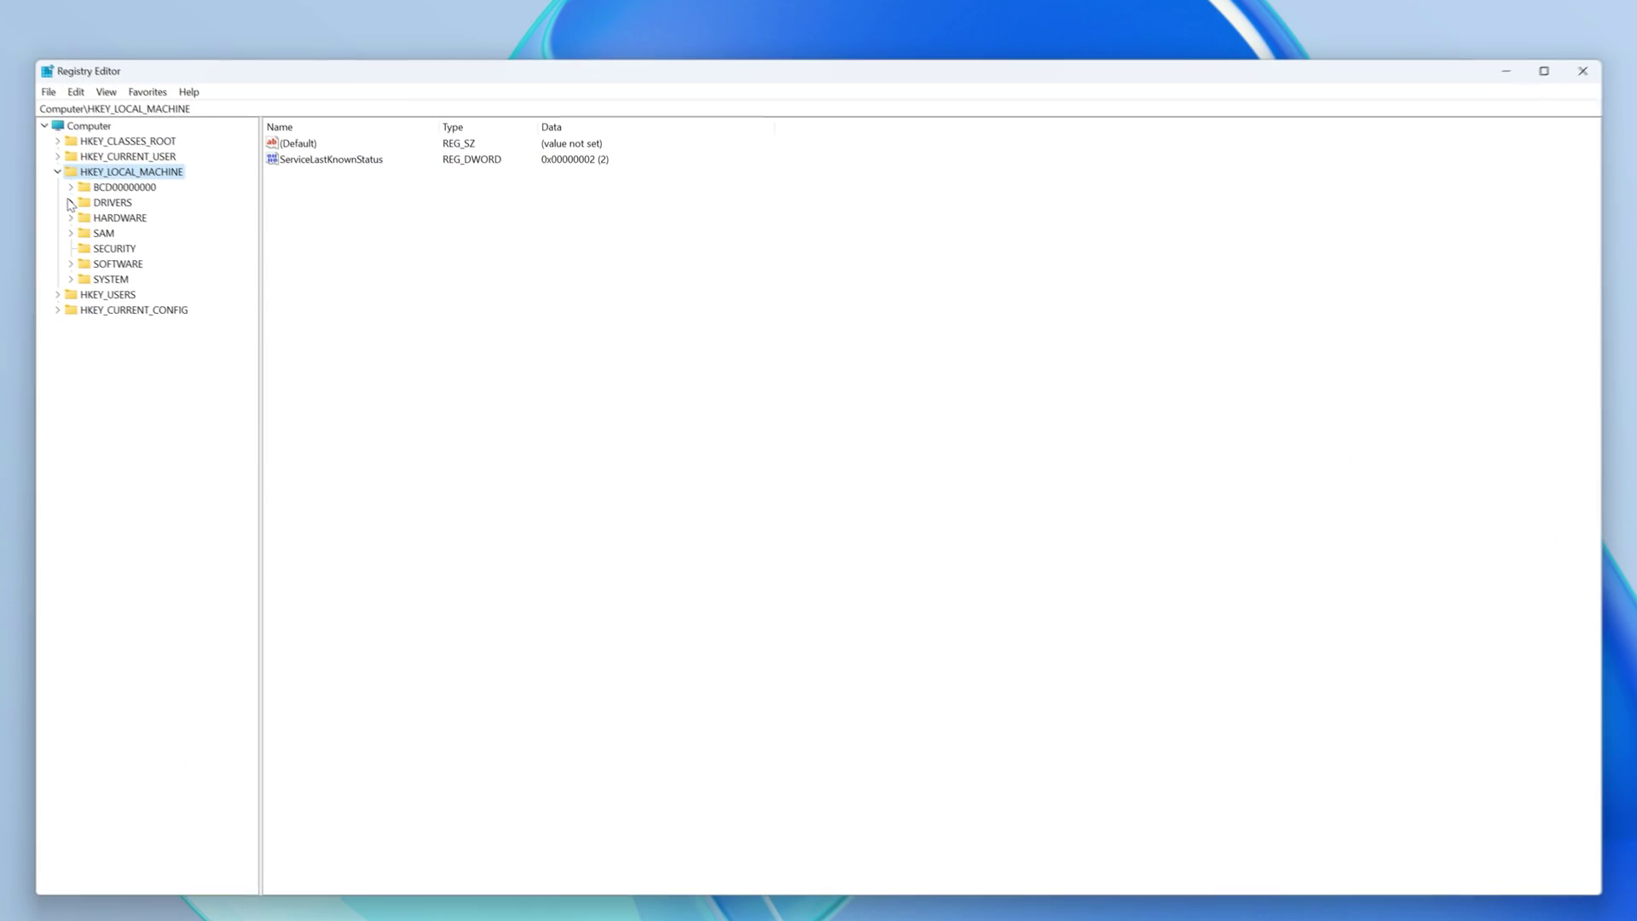
{"action": "left_click", "coordinate": [57, 172]}
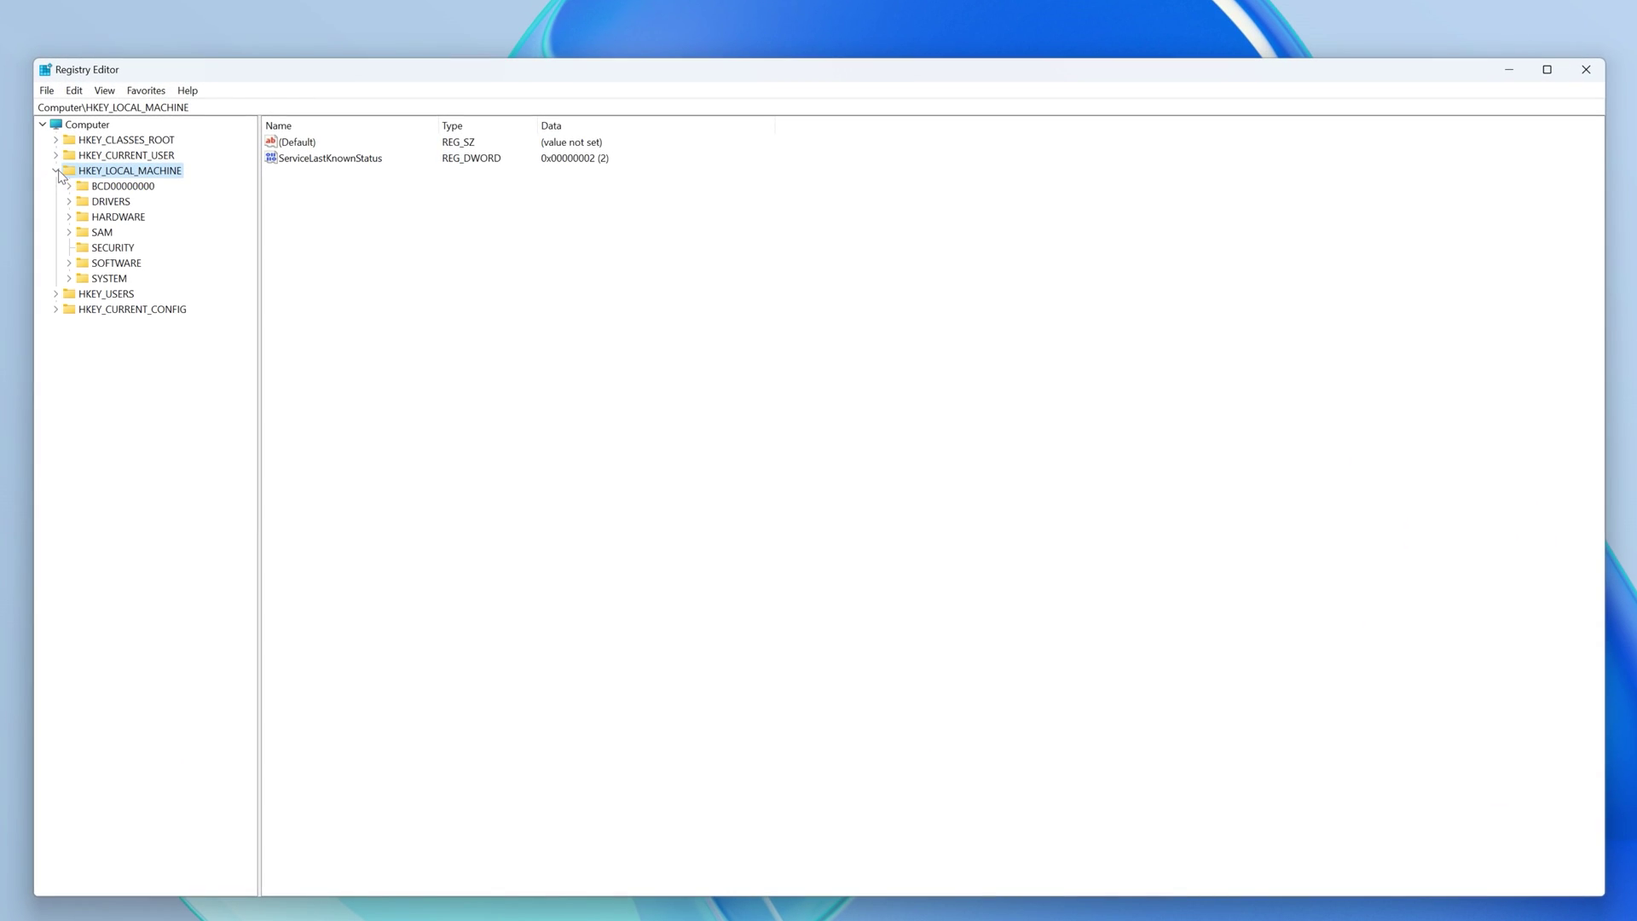
{"action": "left_click", "coordinate": [70, 279]}
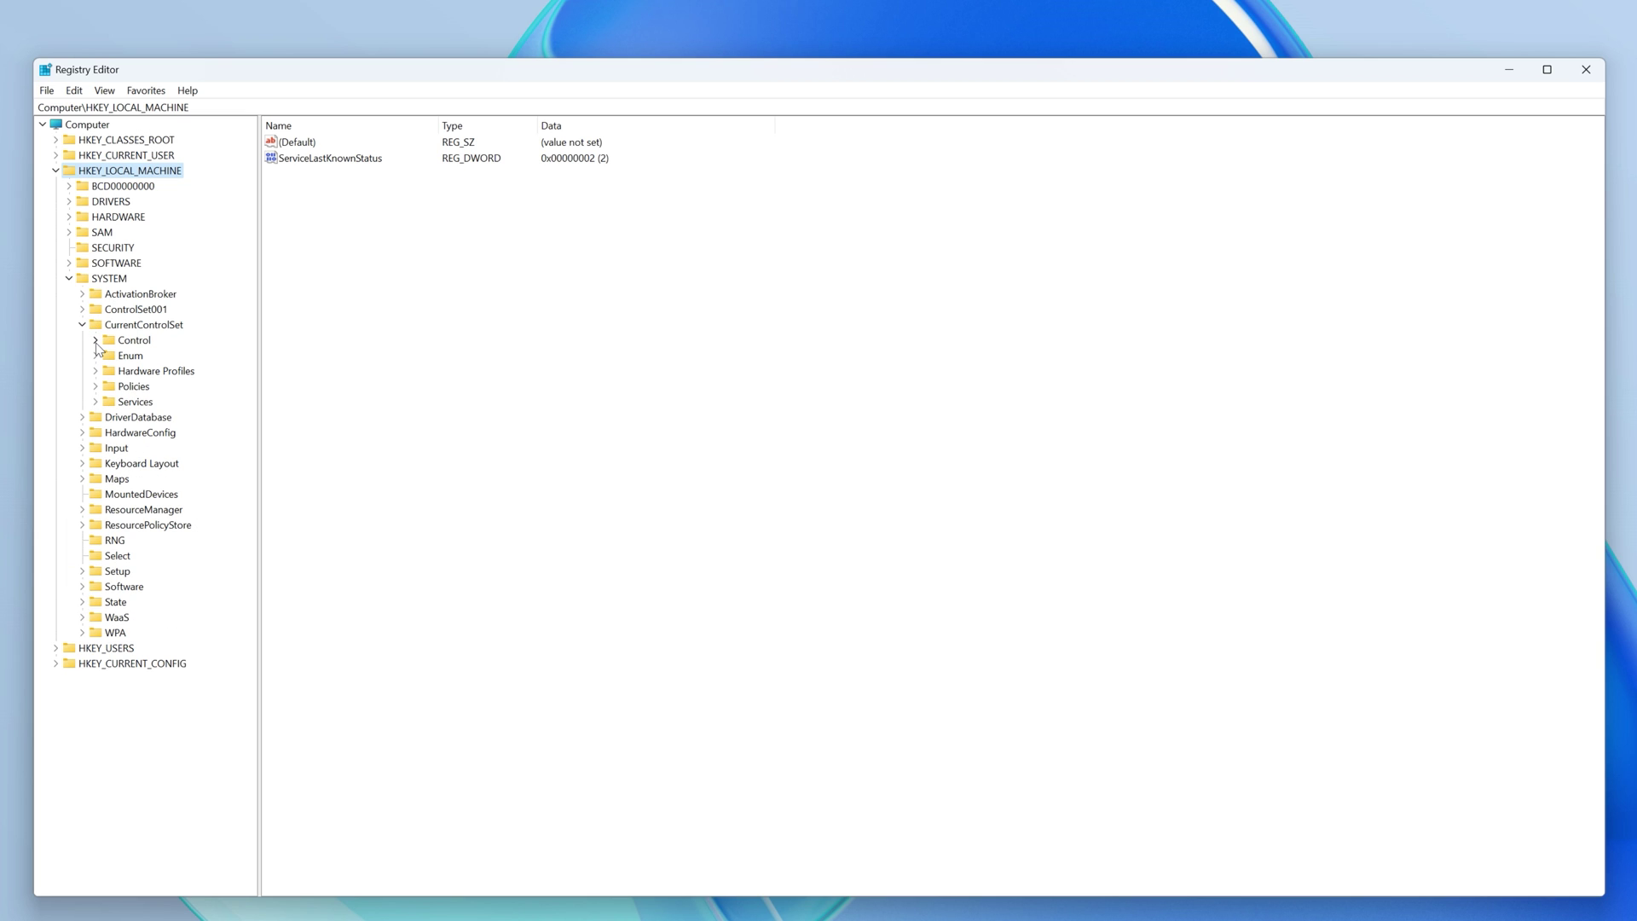
{"action": "left_click", "coordinate": [96, 340]}
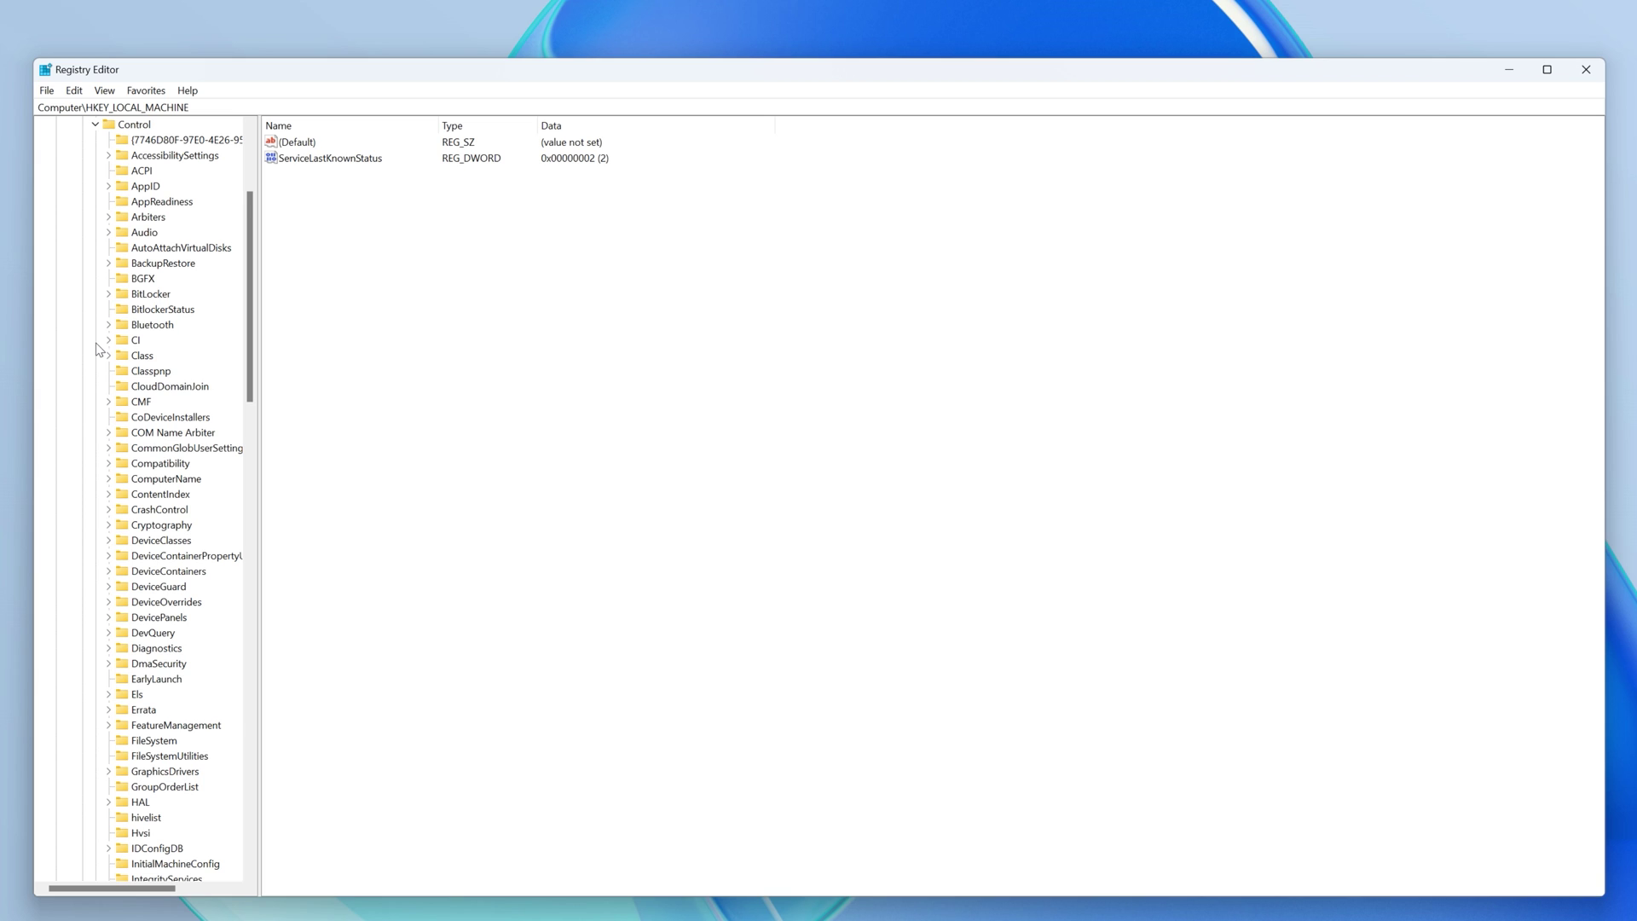
{"action": "scroll", "coordinate": [97, 348], "scroll_direction": "down", "scroll_amount": 4}
{"action": "scroll", "coordinate": [97, 348], "scroll_direction": "down", "scroll_amount": 4}
{"action": "scroll", "coordinate": [99, 356], "scroll_direction": "down", "scroll_amount": 4}
{"action": "scroll", "coordinate": [100, 364], "scroll_direction": "down", "scroll_amount": 4}
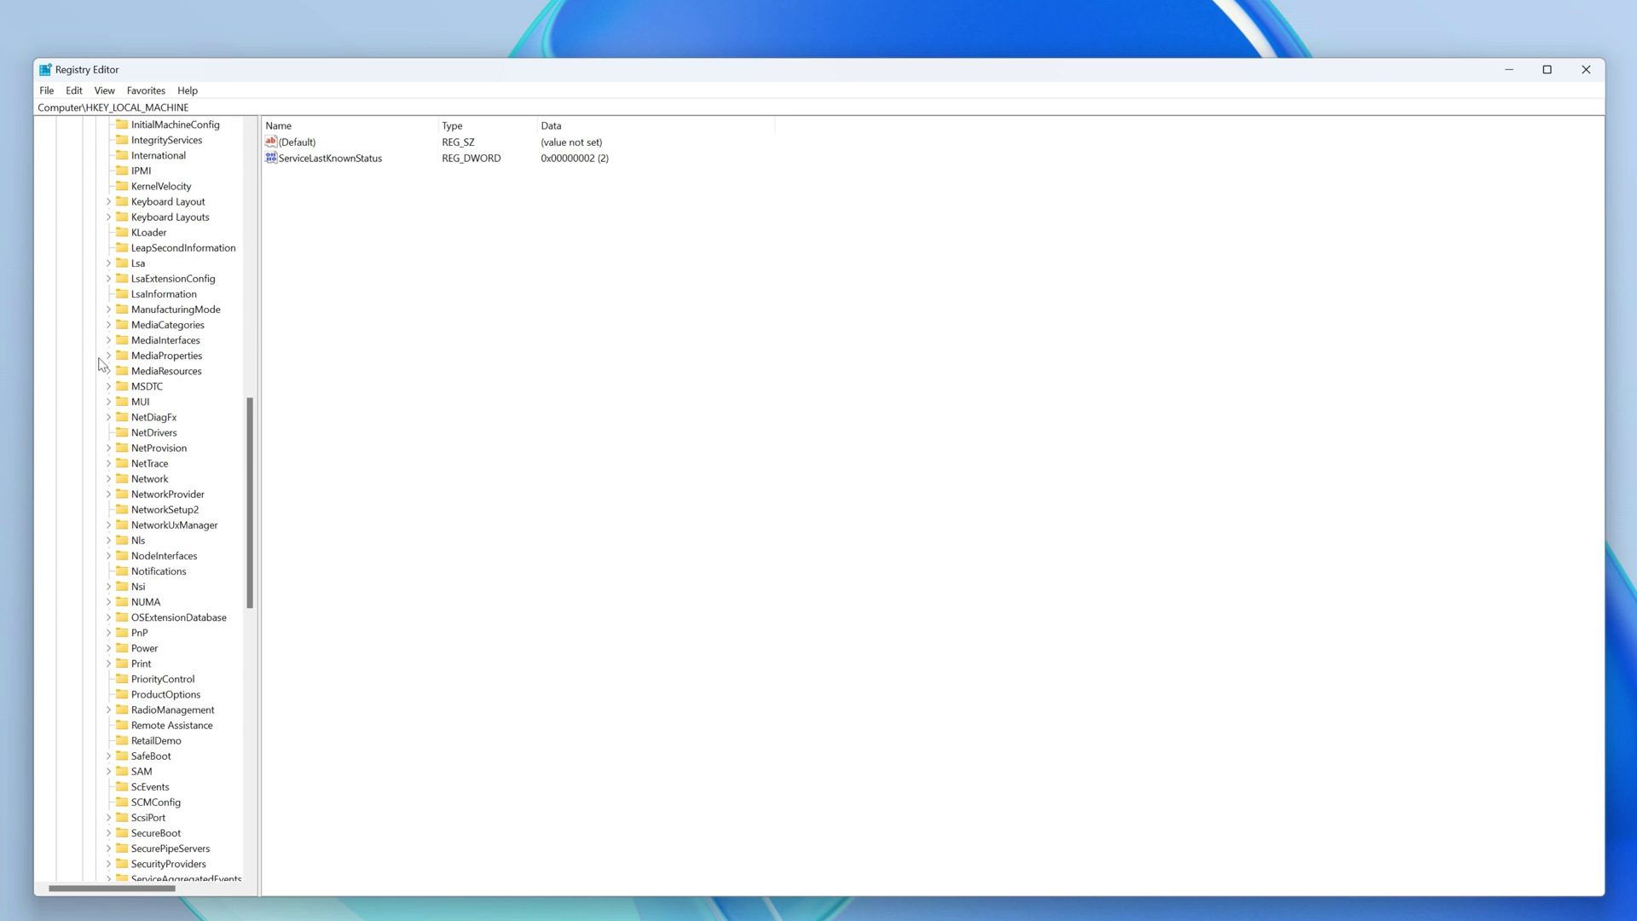
{"action": "scroll", "coordinate": [100, 365], "scroll_direction": "down", "scroll_amount": 1}
{"action": "left_click", "coordinate": [123, 634]}
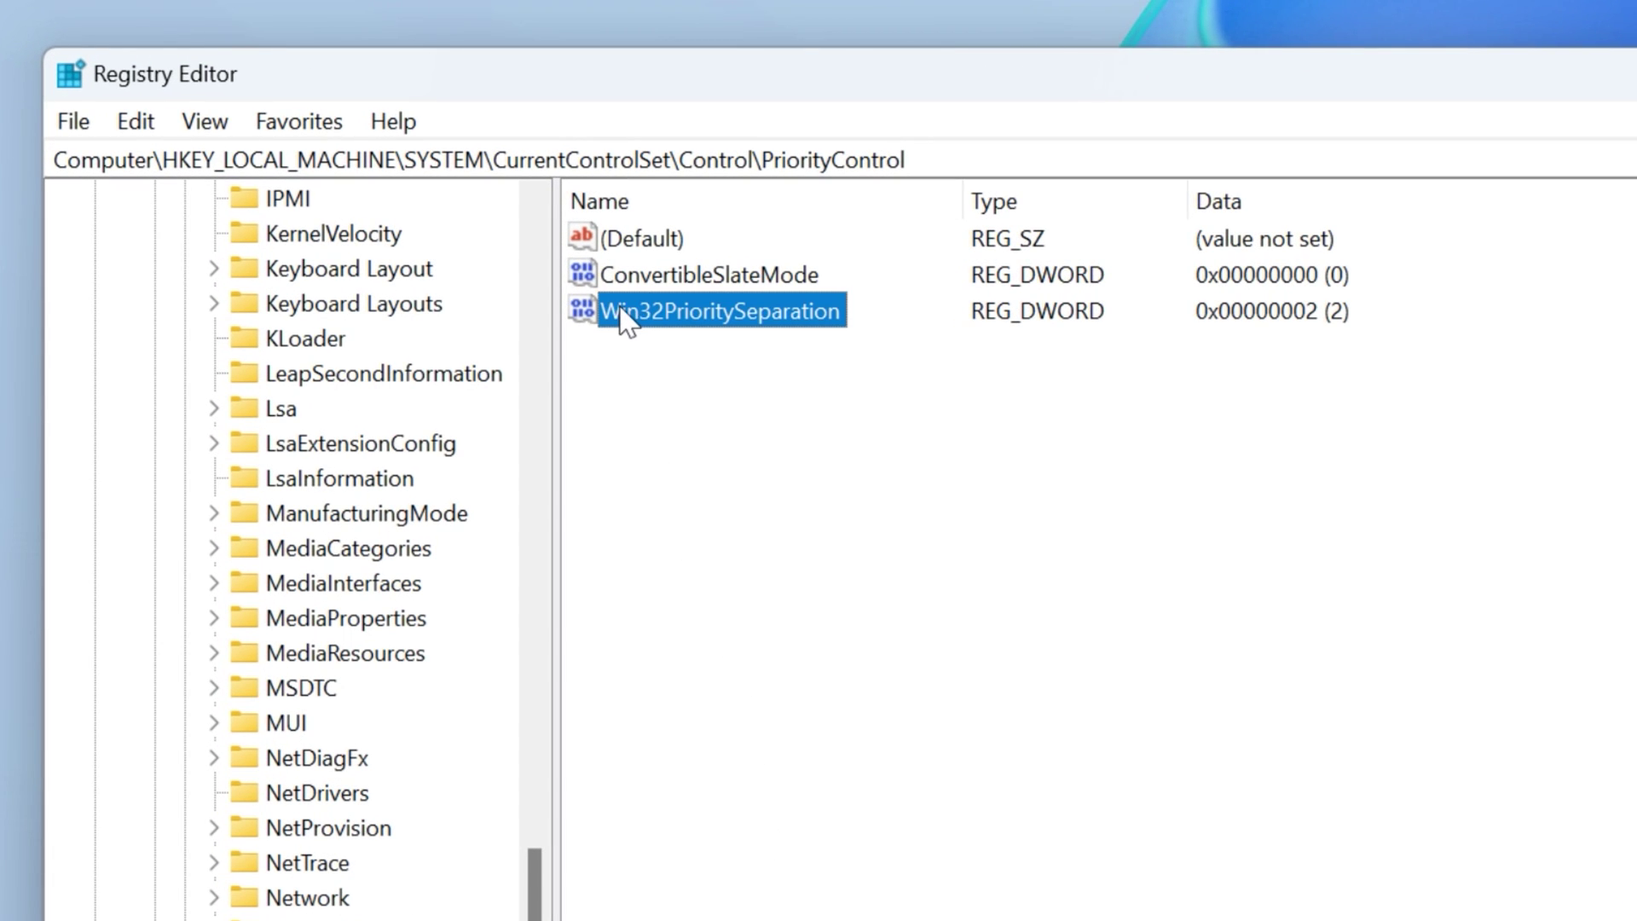
Modify Win32PrioritySeparation to hexadecimal 26 and confirm
{"action": "right_click", "coordinate": [627, 320]}
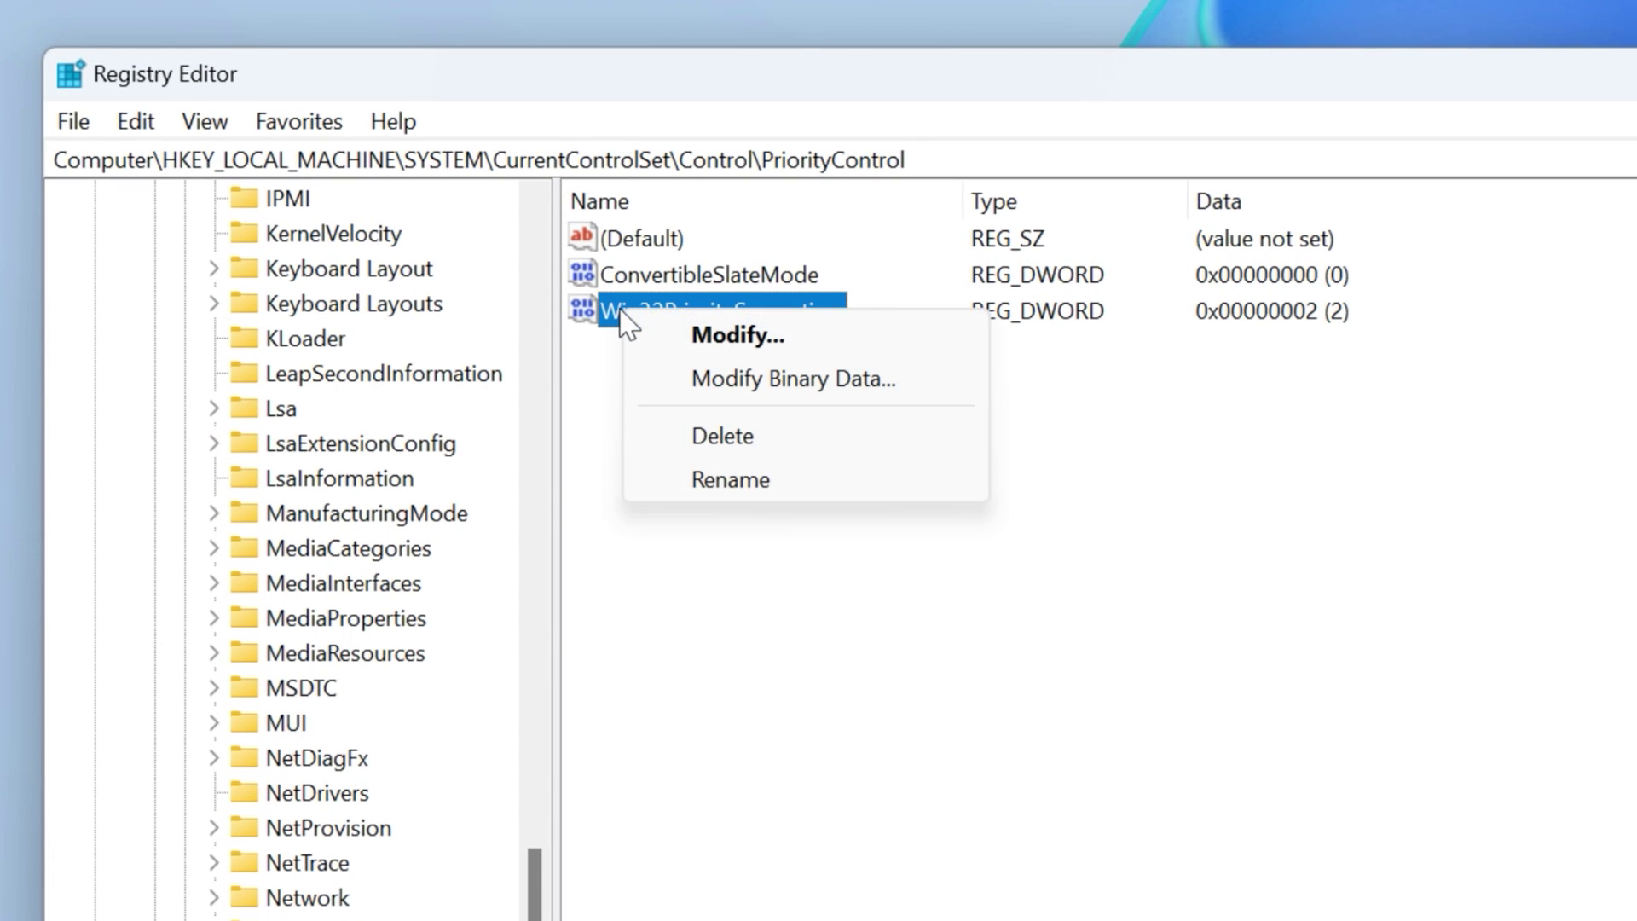
{"action": "left_click", "coordinate": [718, 338]}
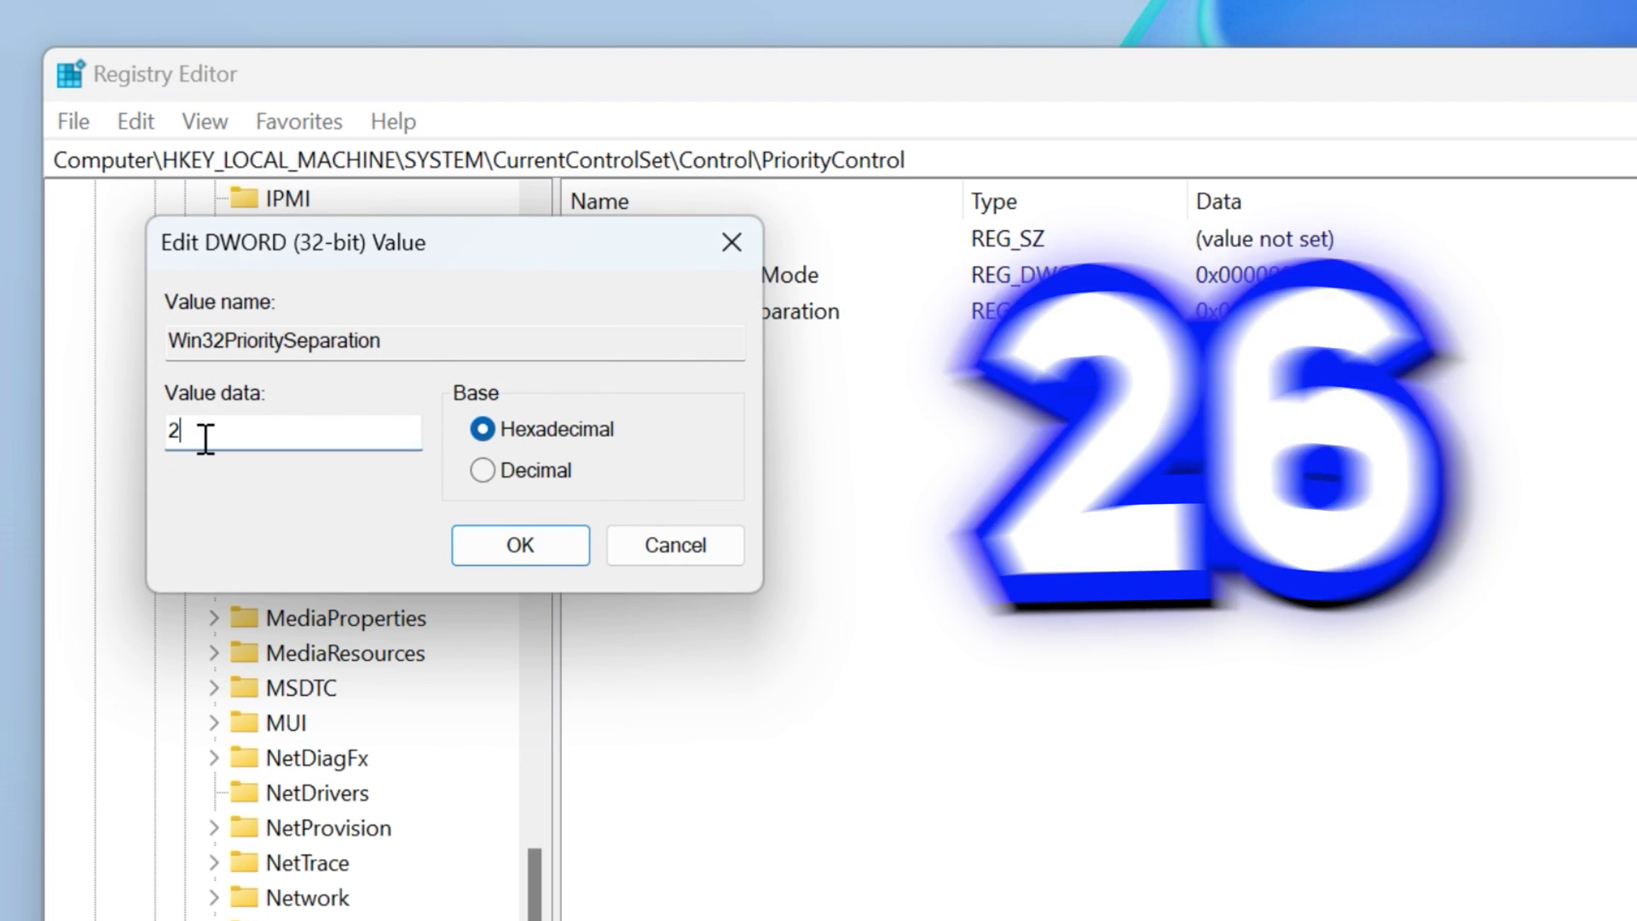
{"action": "type", "text": "6"}
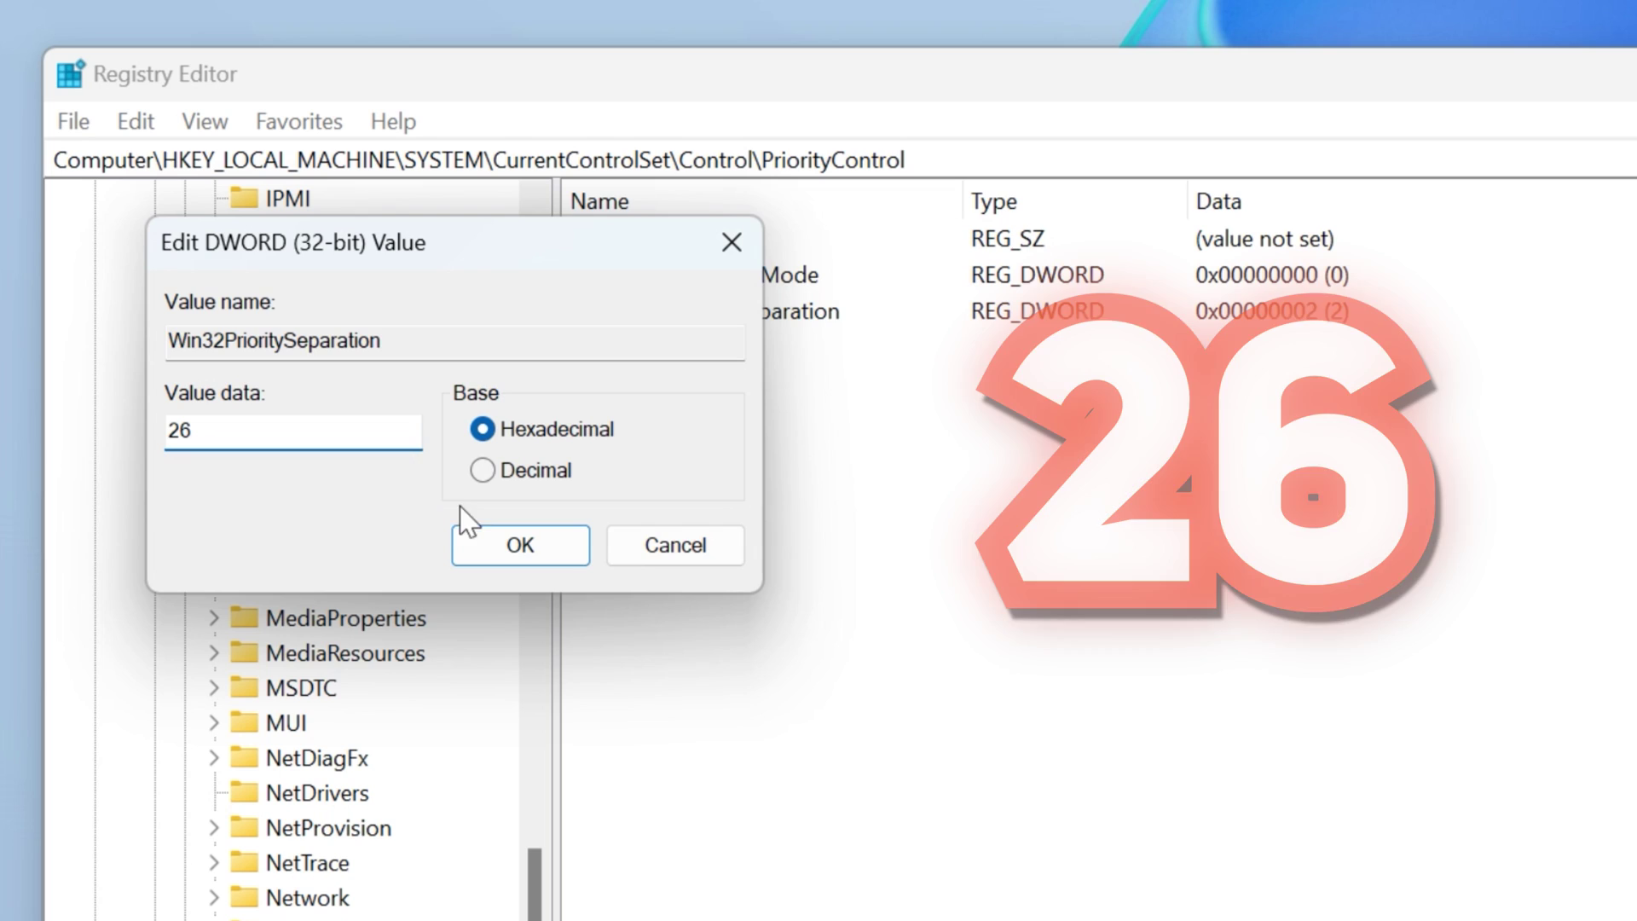
{"action": "left_click", "coordinate": [514, 549]}
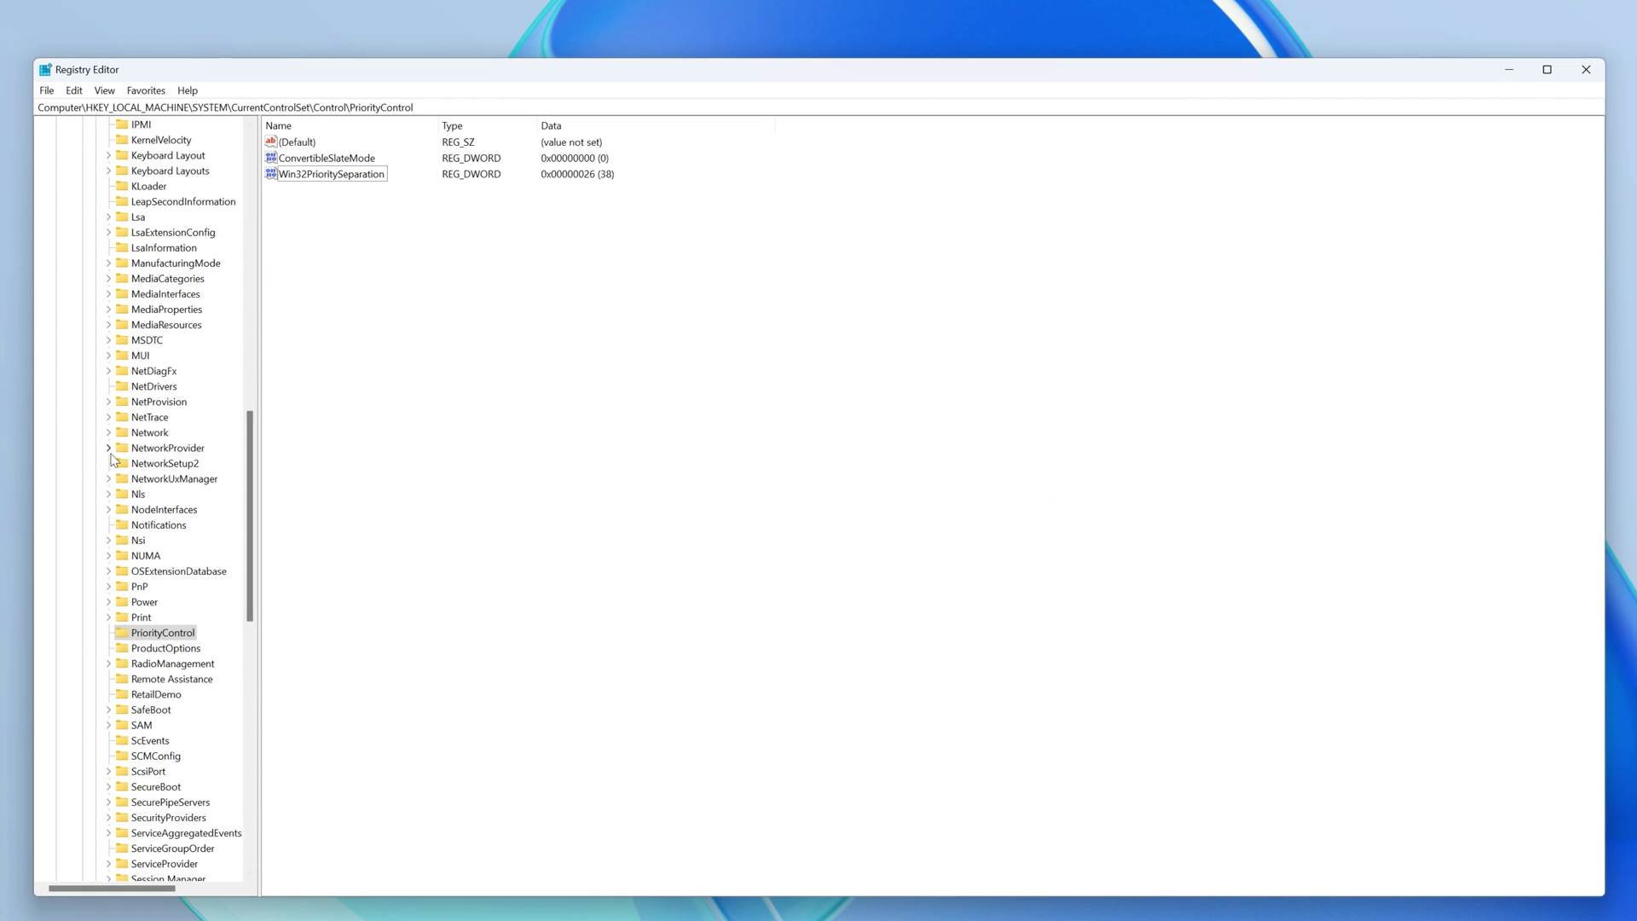
{"action": "scroll", "coordinate": [112, 457], "scroll_direction": "up", "scroll_amount": 5}
Re-expand the tree down to Control\Session Manager\Memory Management
{"action": "left_click", "coordinate": [93, 339]}
{"action": "left_click", "coordinate": [68, 278]}
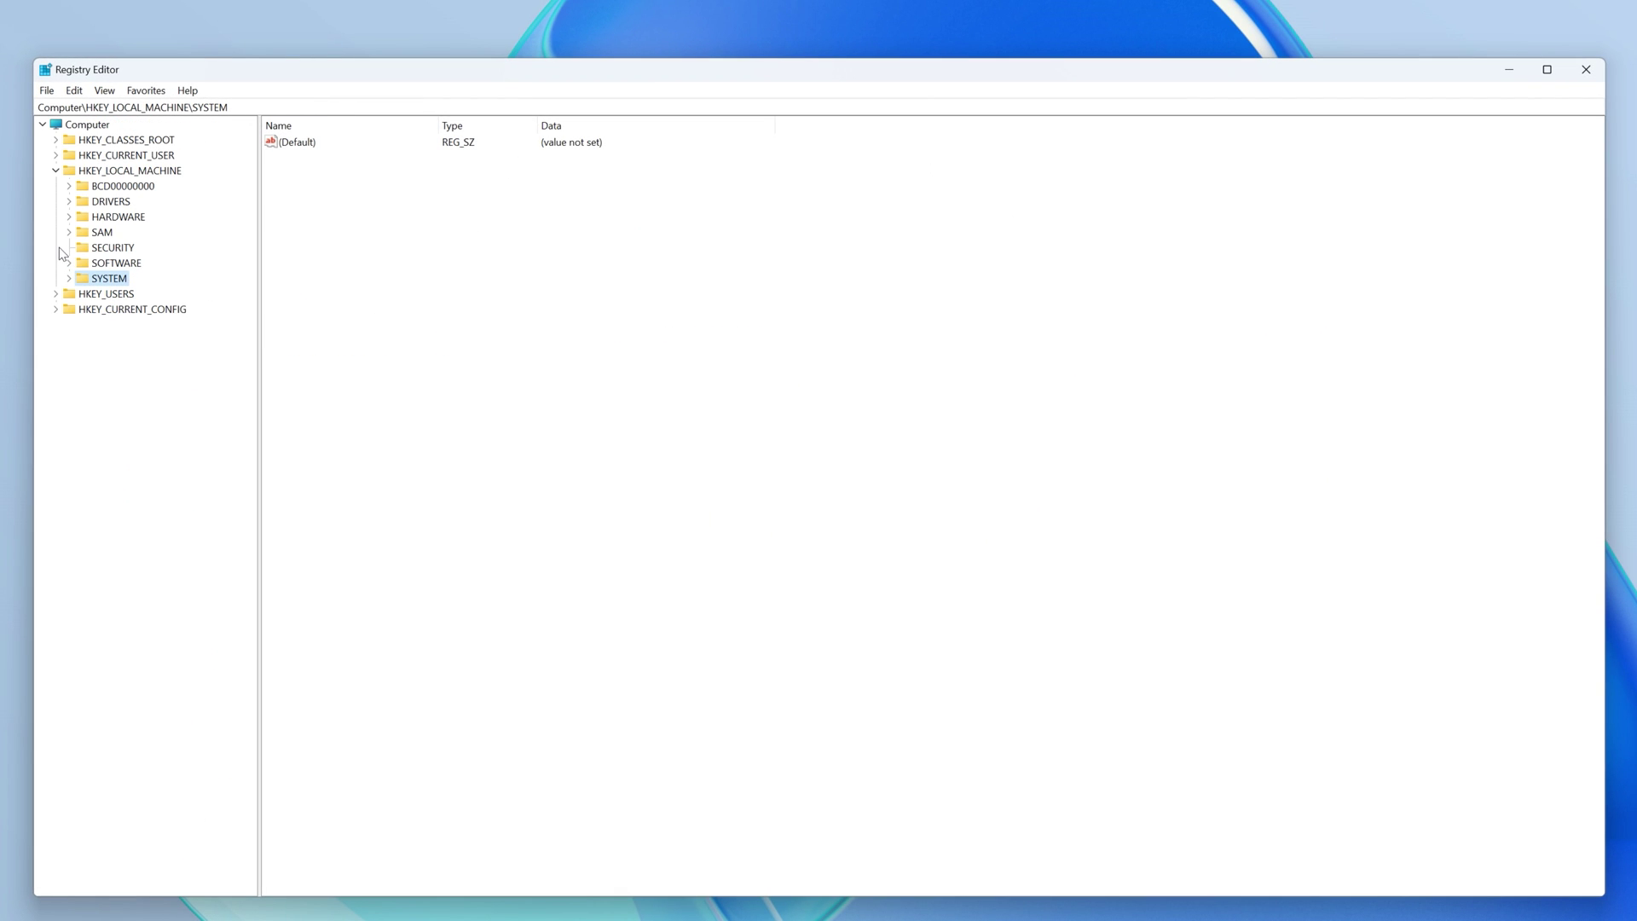
{"action": "left_click", "coordinate": [132, 171]}
{"action": "left_click", "coordinate": [84, 283]}
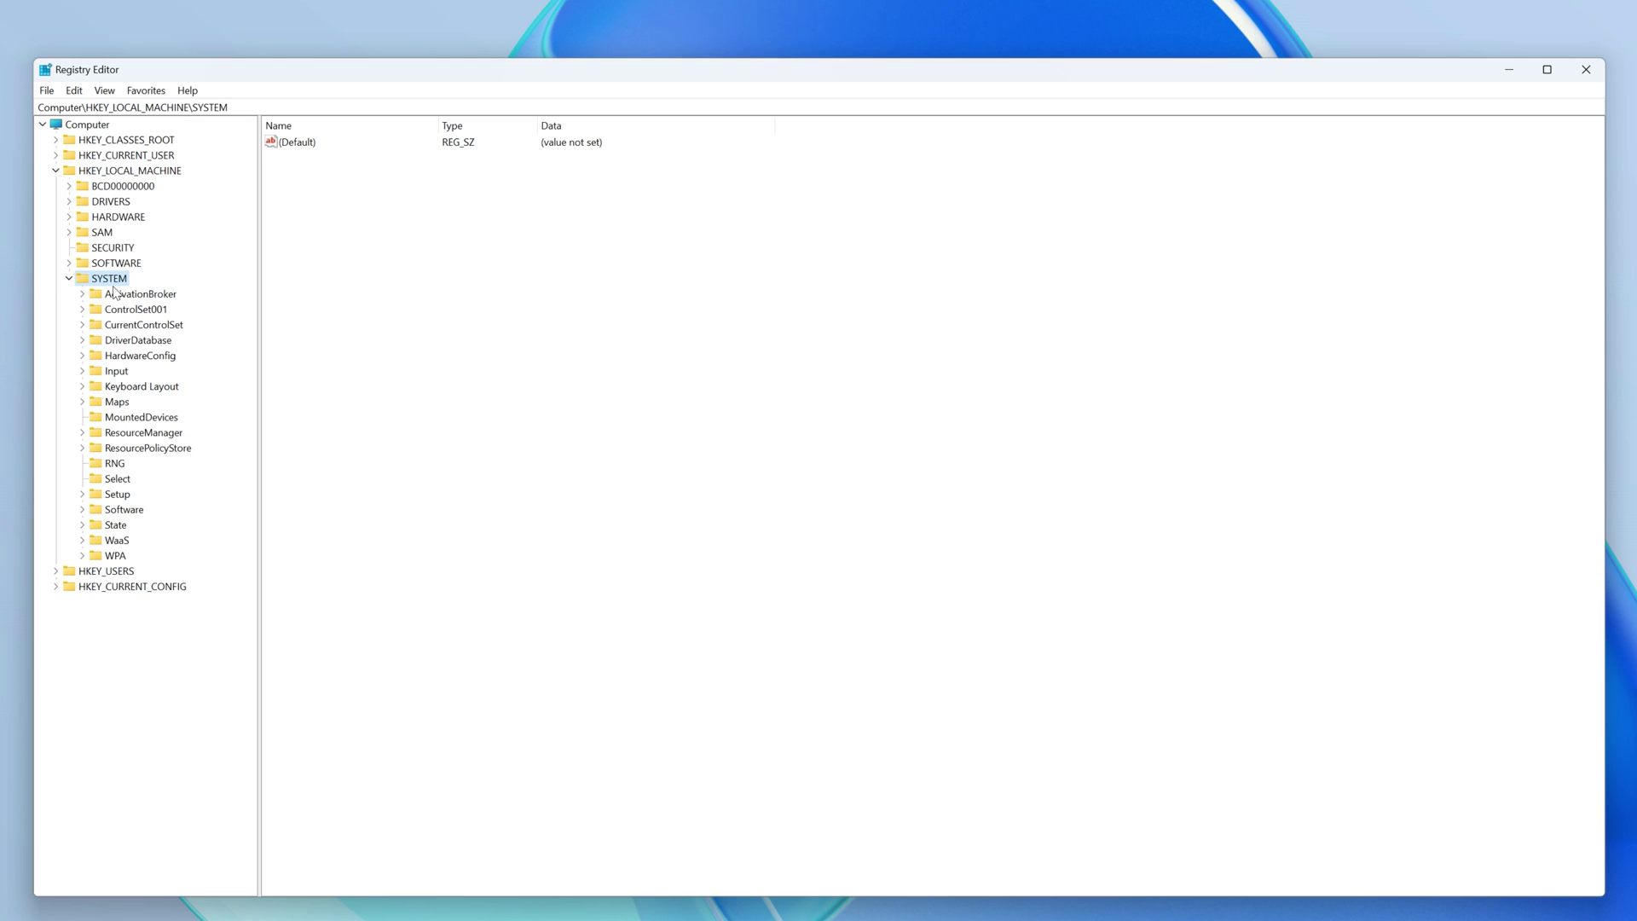
{"action": "left_click", "coordinate": [83, 325]}
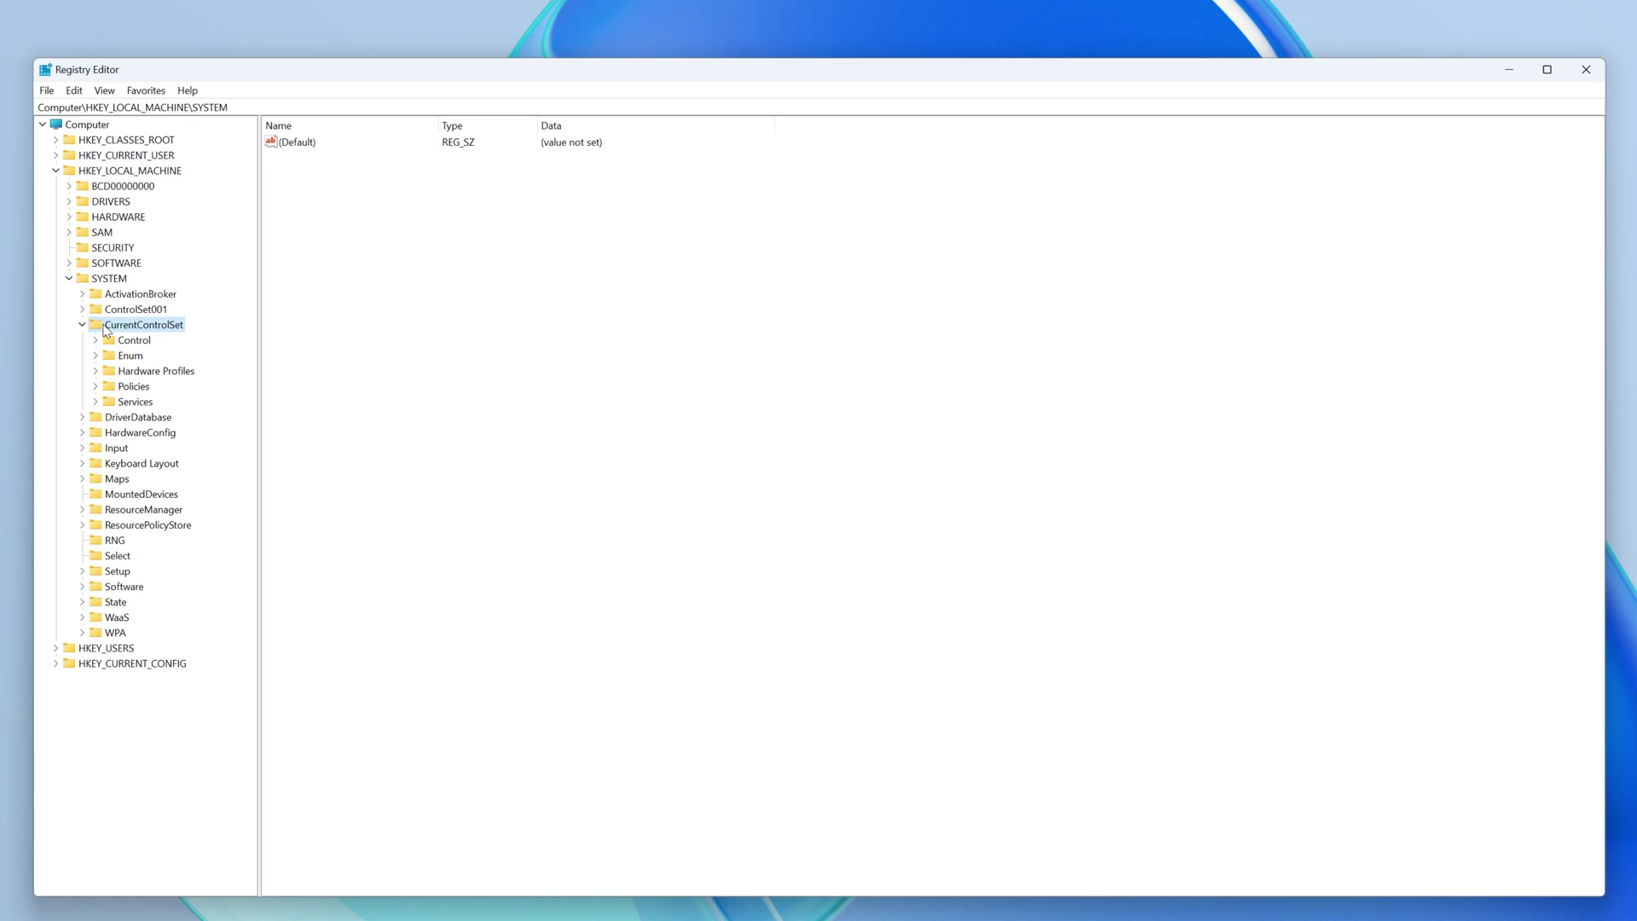
{"action": "left_click", "coordinate": [107, 343]}
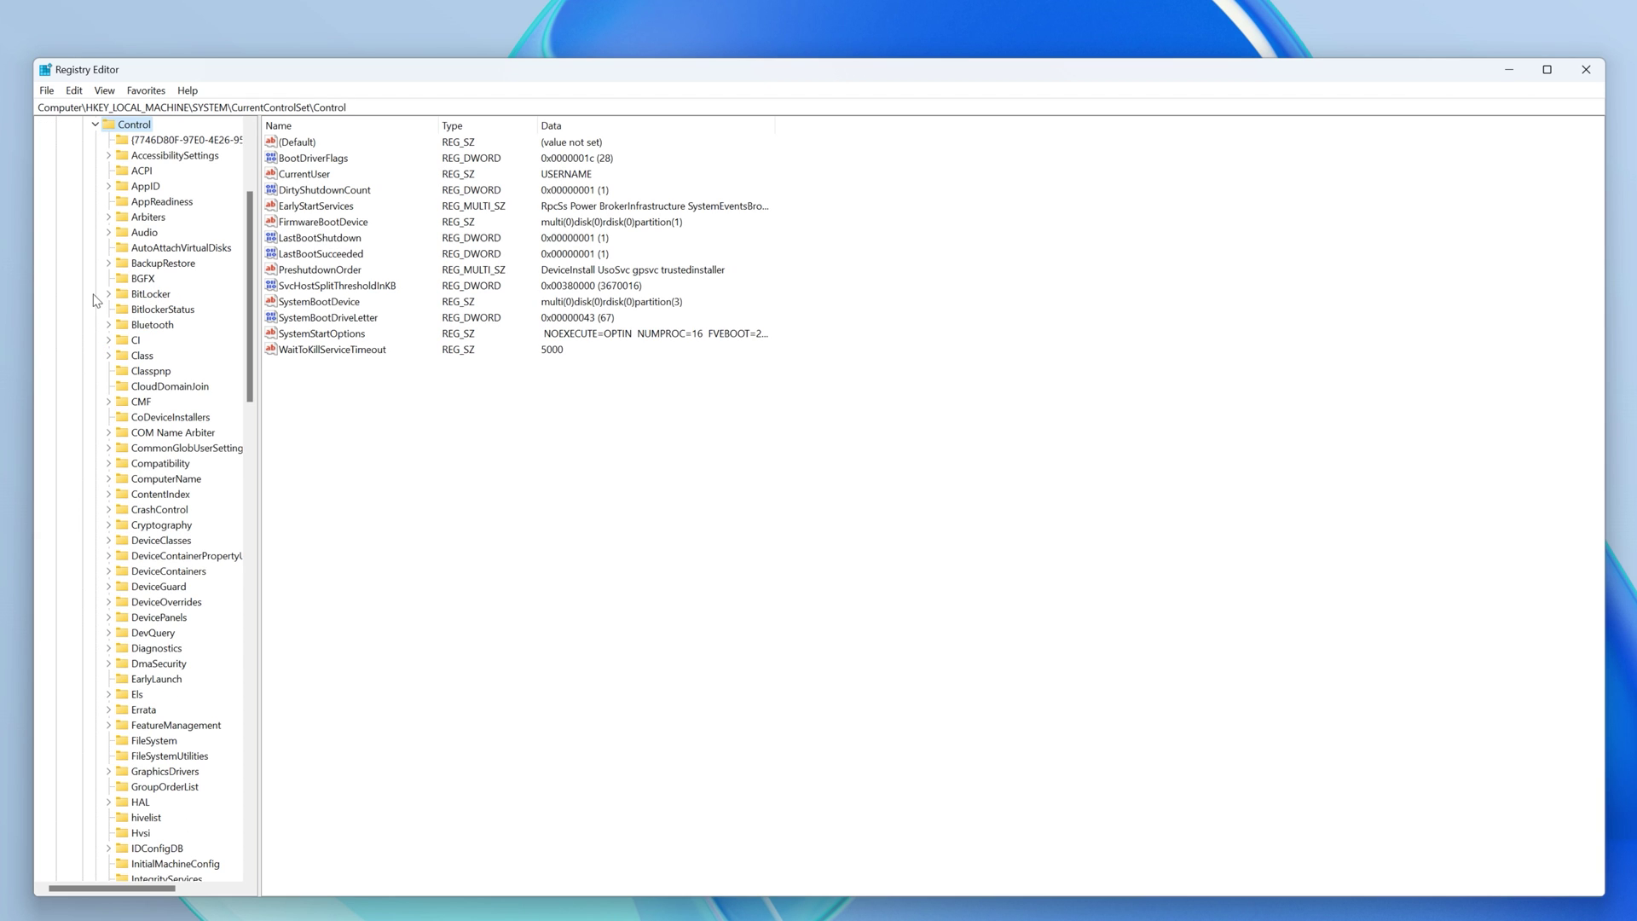
{"action": "scroll", "coordinate": [158, 545], "scroll_direction": "down", "scroll_amount": 4}
{"action": "scroll", "coordinate": [158, 546], "scroll_direction": "down", "scroll_amount": 5}
{"action": "scroll", "coordinate": [157, 545], "scroll_direction": "down", "scroll_amount": 5}
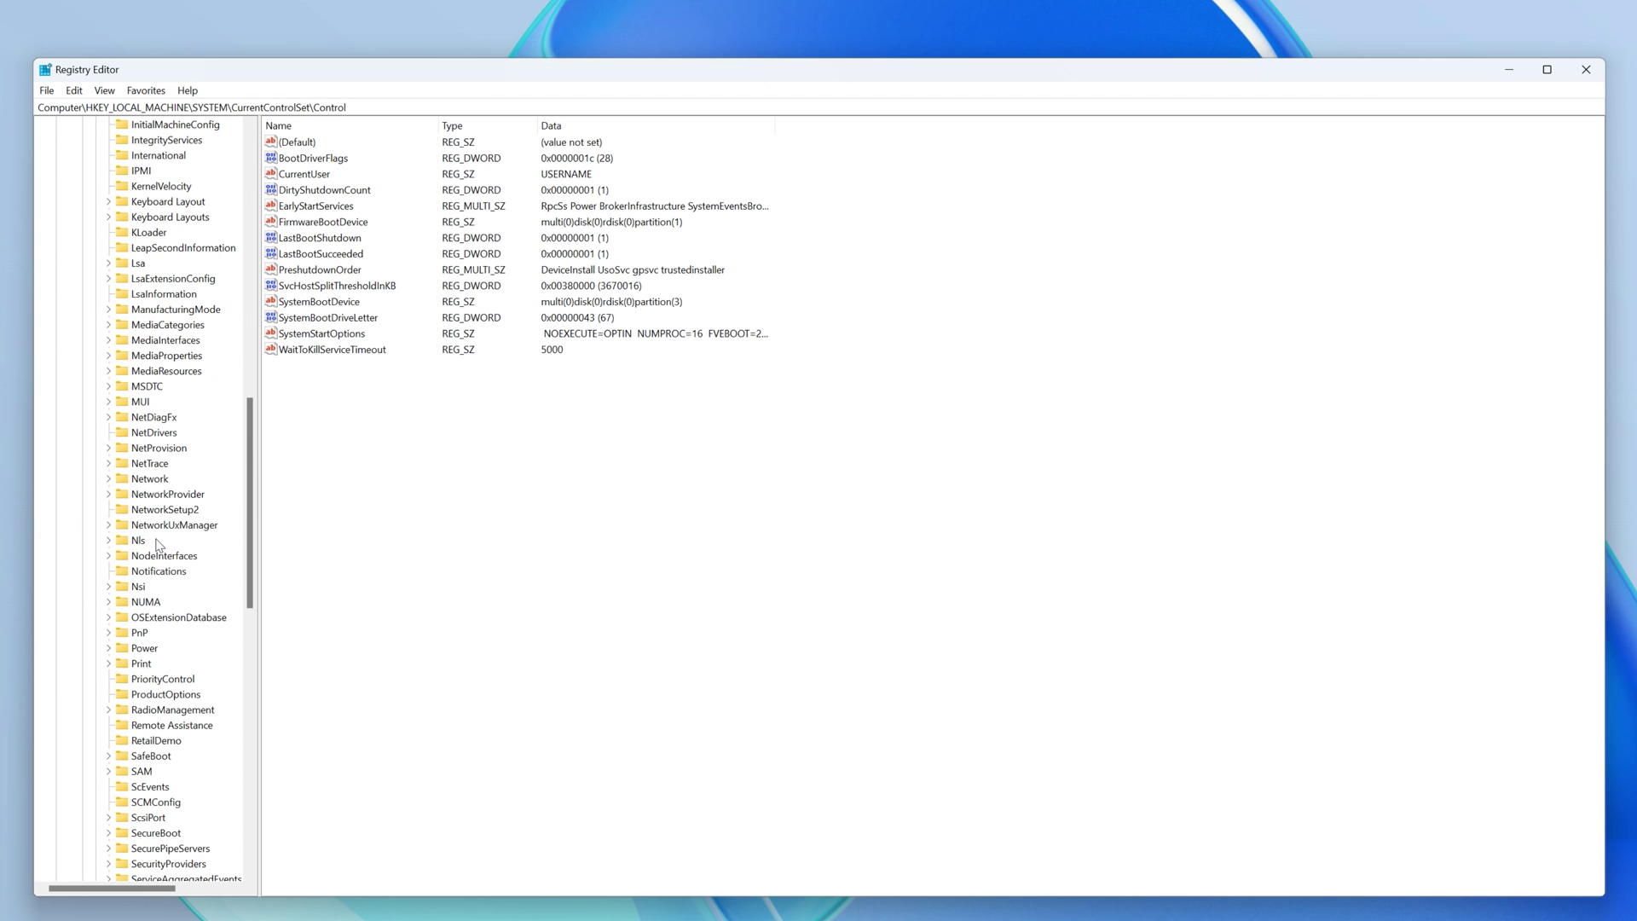
{"action": "scroll", "coordinate": [157, 545], "scroll_direction": "down", "scroll_amount": 5}
{"action": "scroll", "coordinate": [135, 621], "scroll_direction": "down", "scroll_amount": 1}
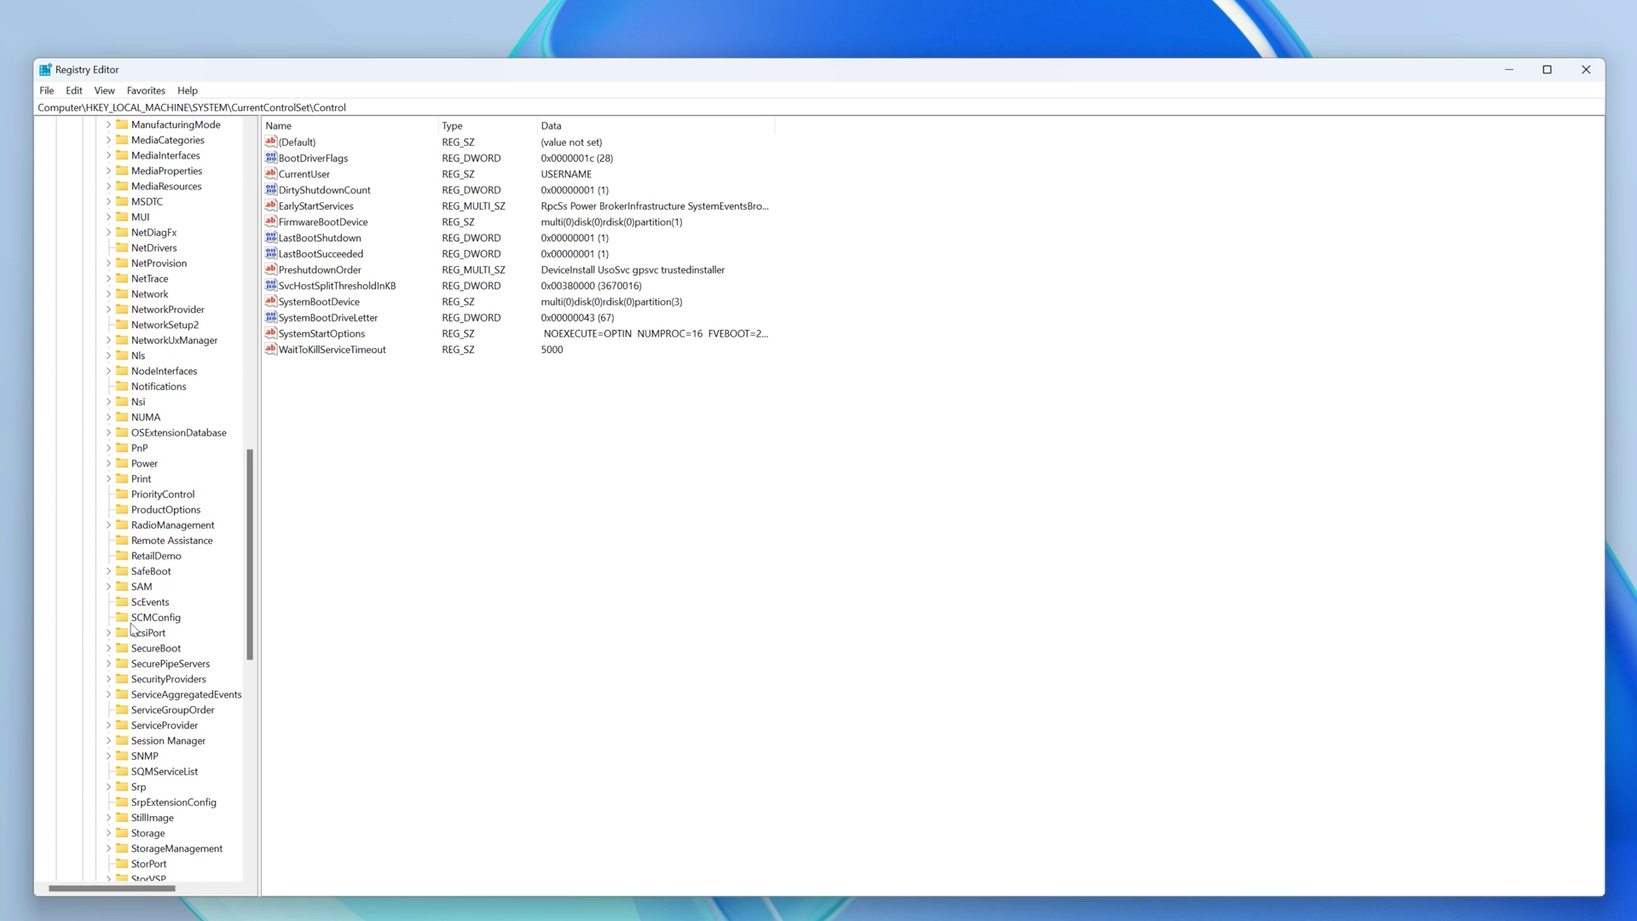
{"action": "left_click", "coordinate": [109, 740]}
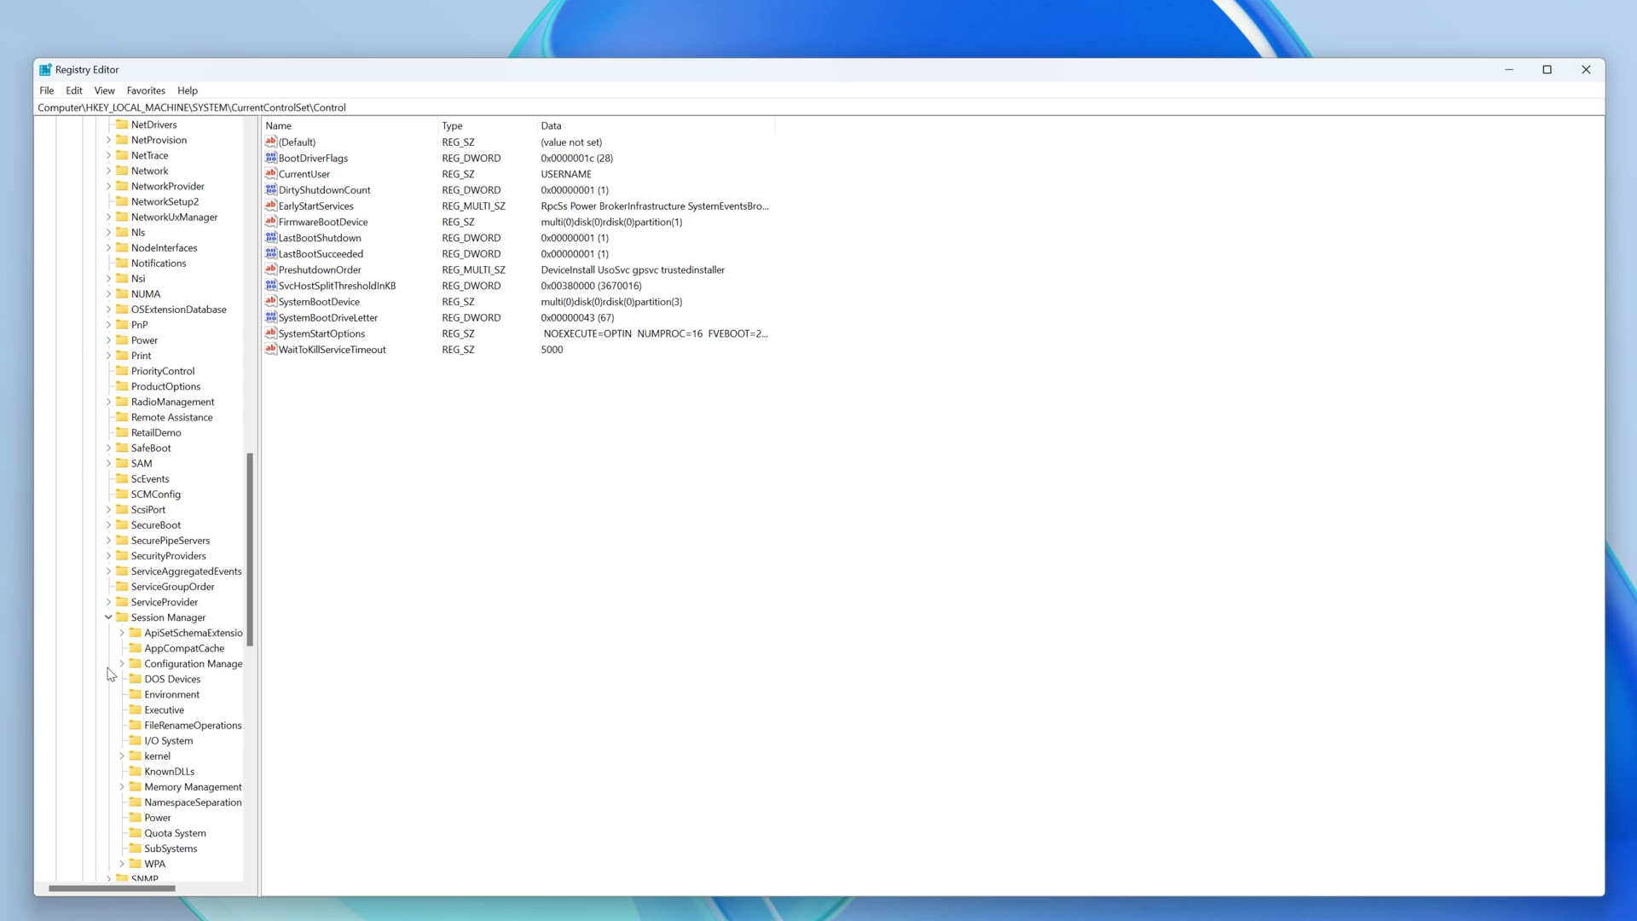
{"action": "scroll", "coordinate": [106, 655], "scroll_direction": "down", "scroll_amount": 2}
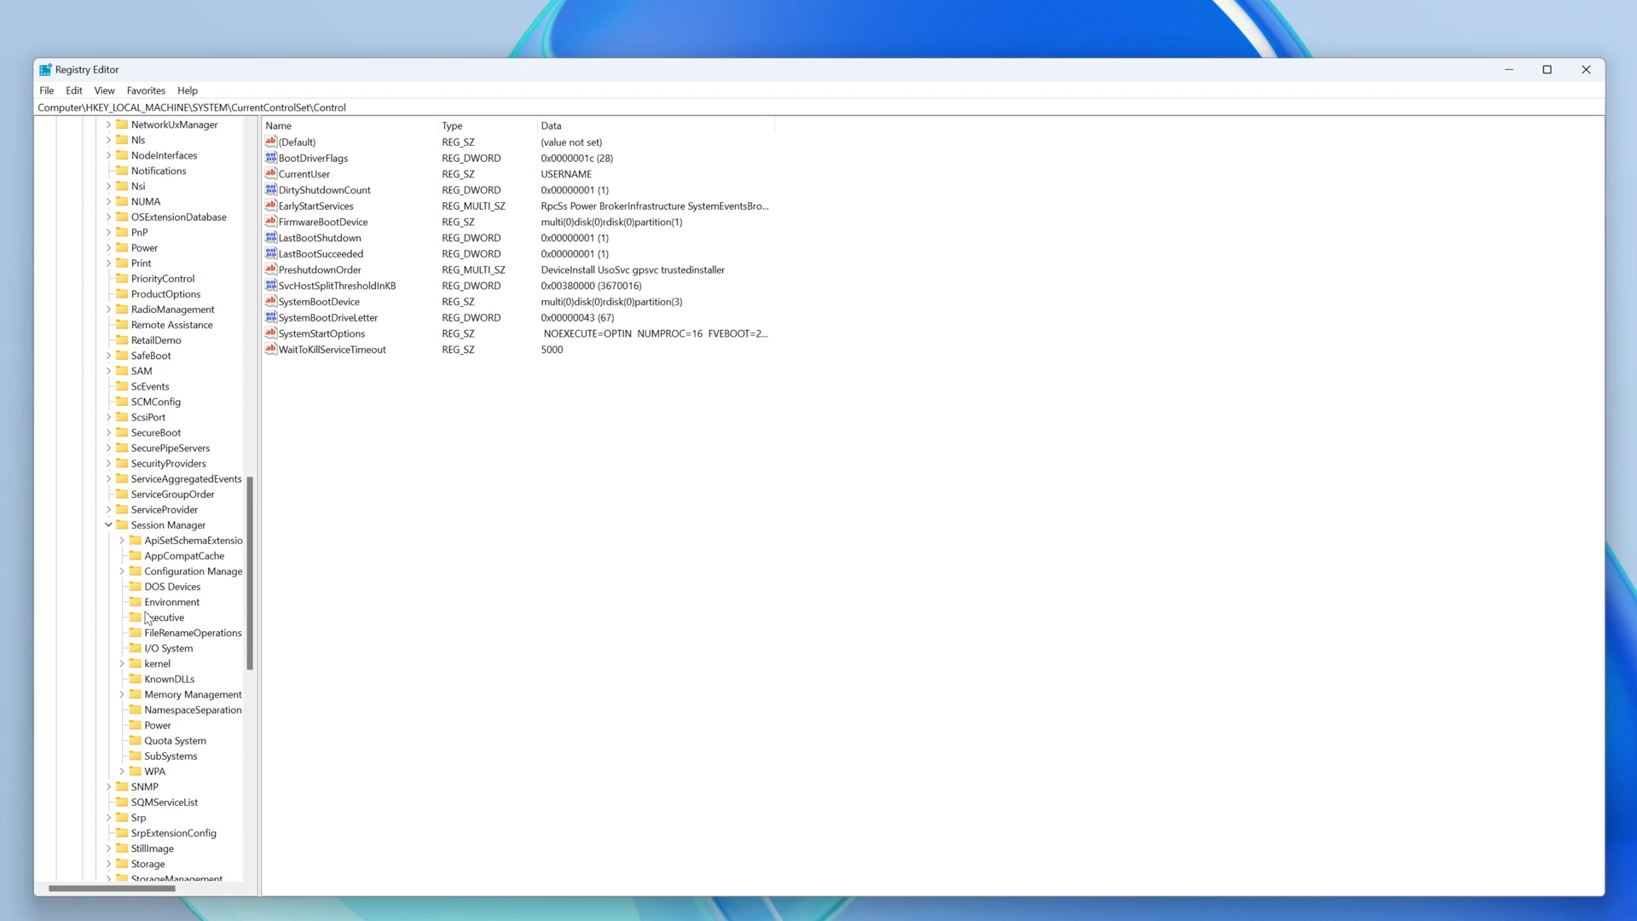
{"action": "left_click", "coordinate": [159, 695]}
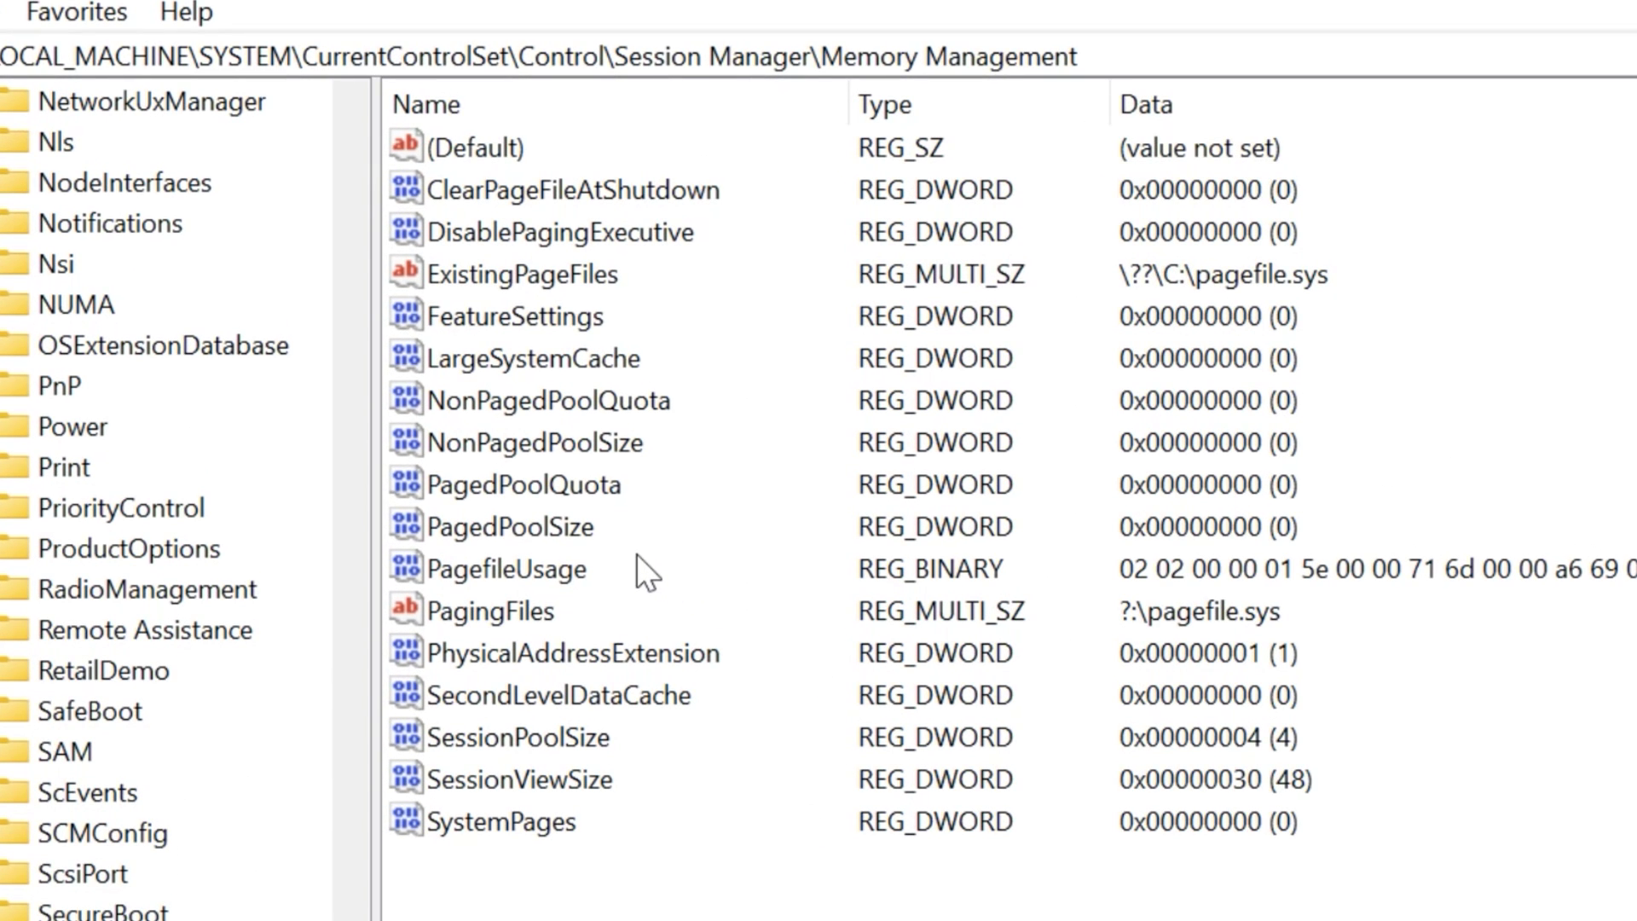
Modify LargeSystemCache to hexadecimal 1 and confirm
{"action": "left_click", "coordinate": [456, 355]}
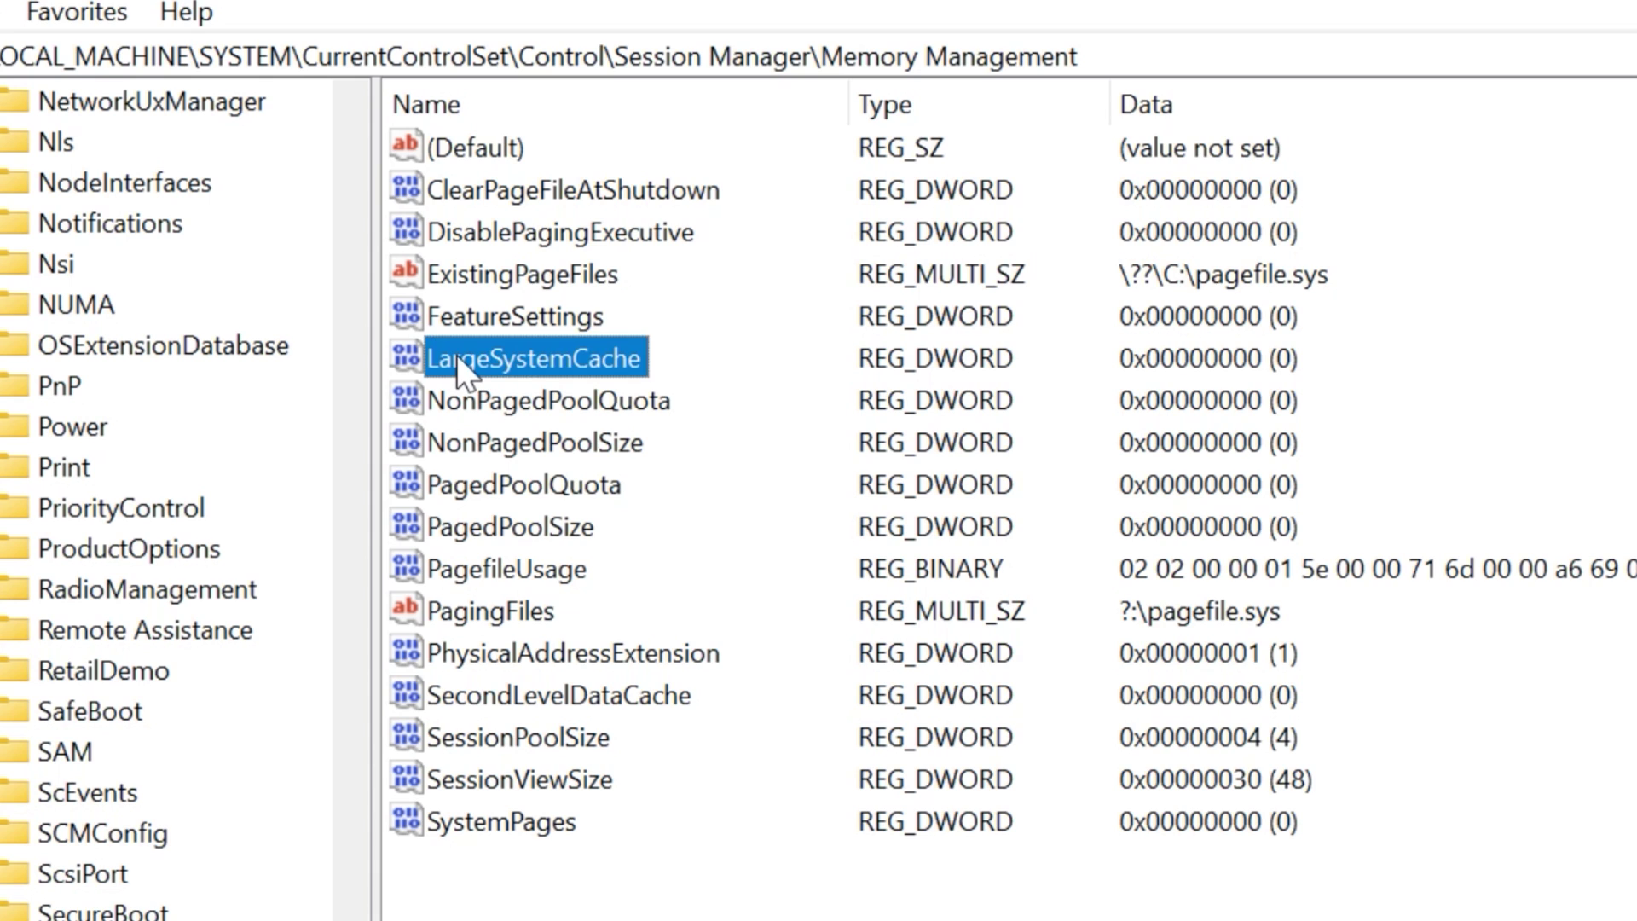
{"action": "right_click", "coordinate": [632, 358]}
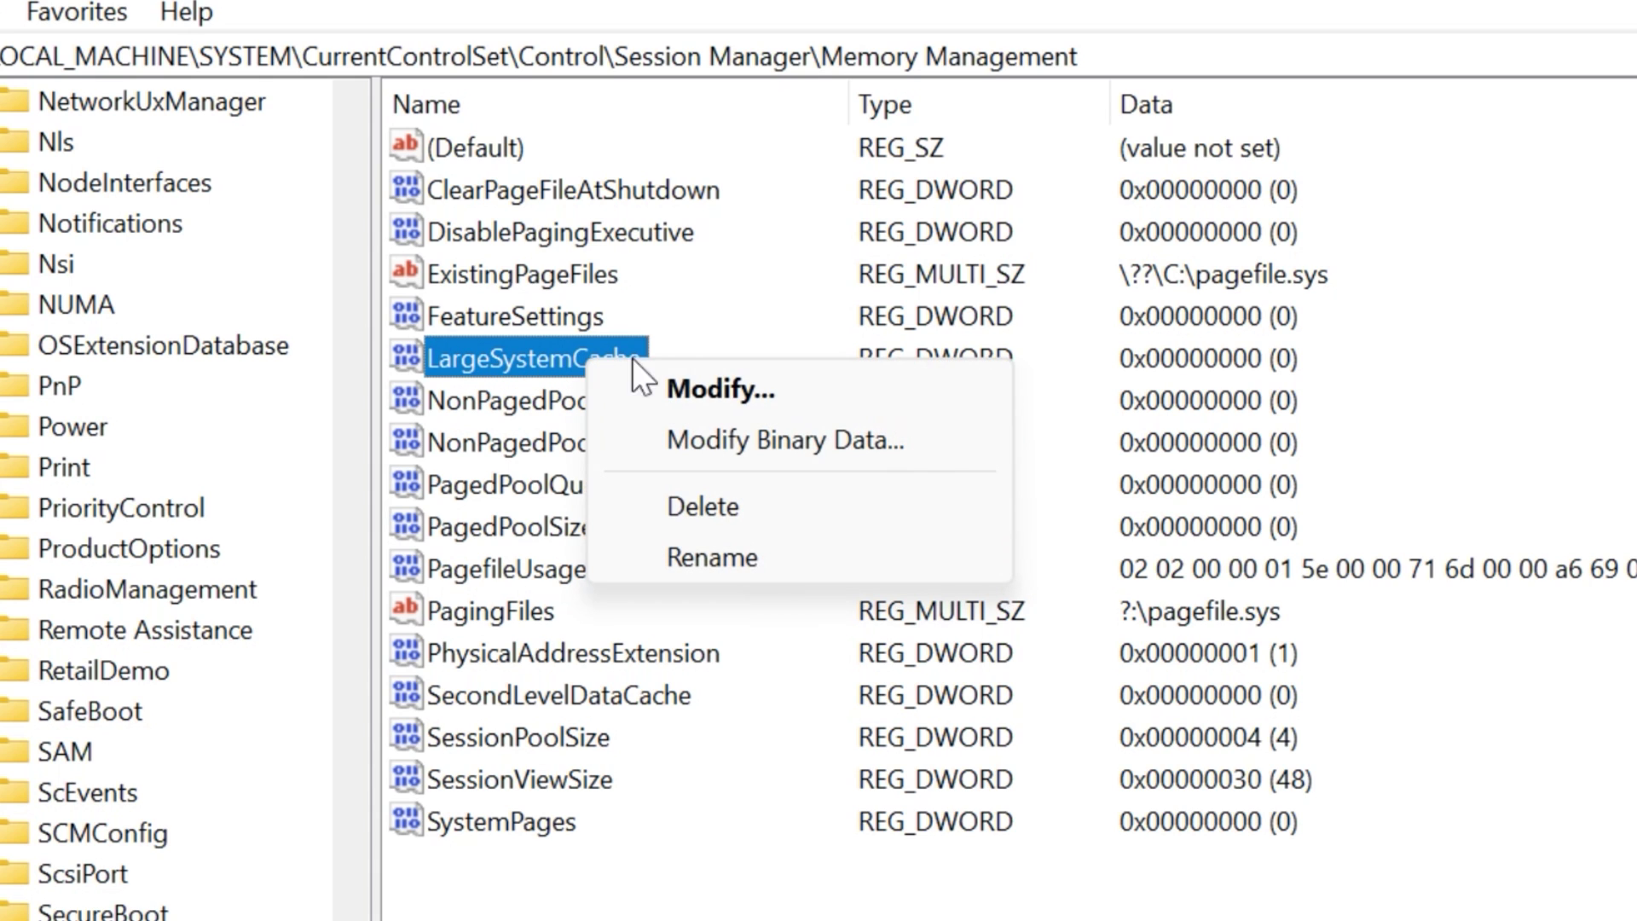
{"action": "left_click", "coordinate": [707, 390]}
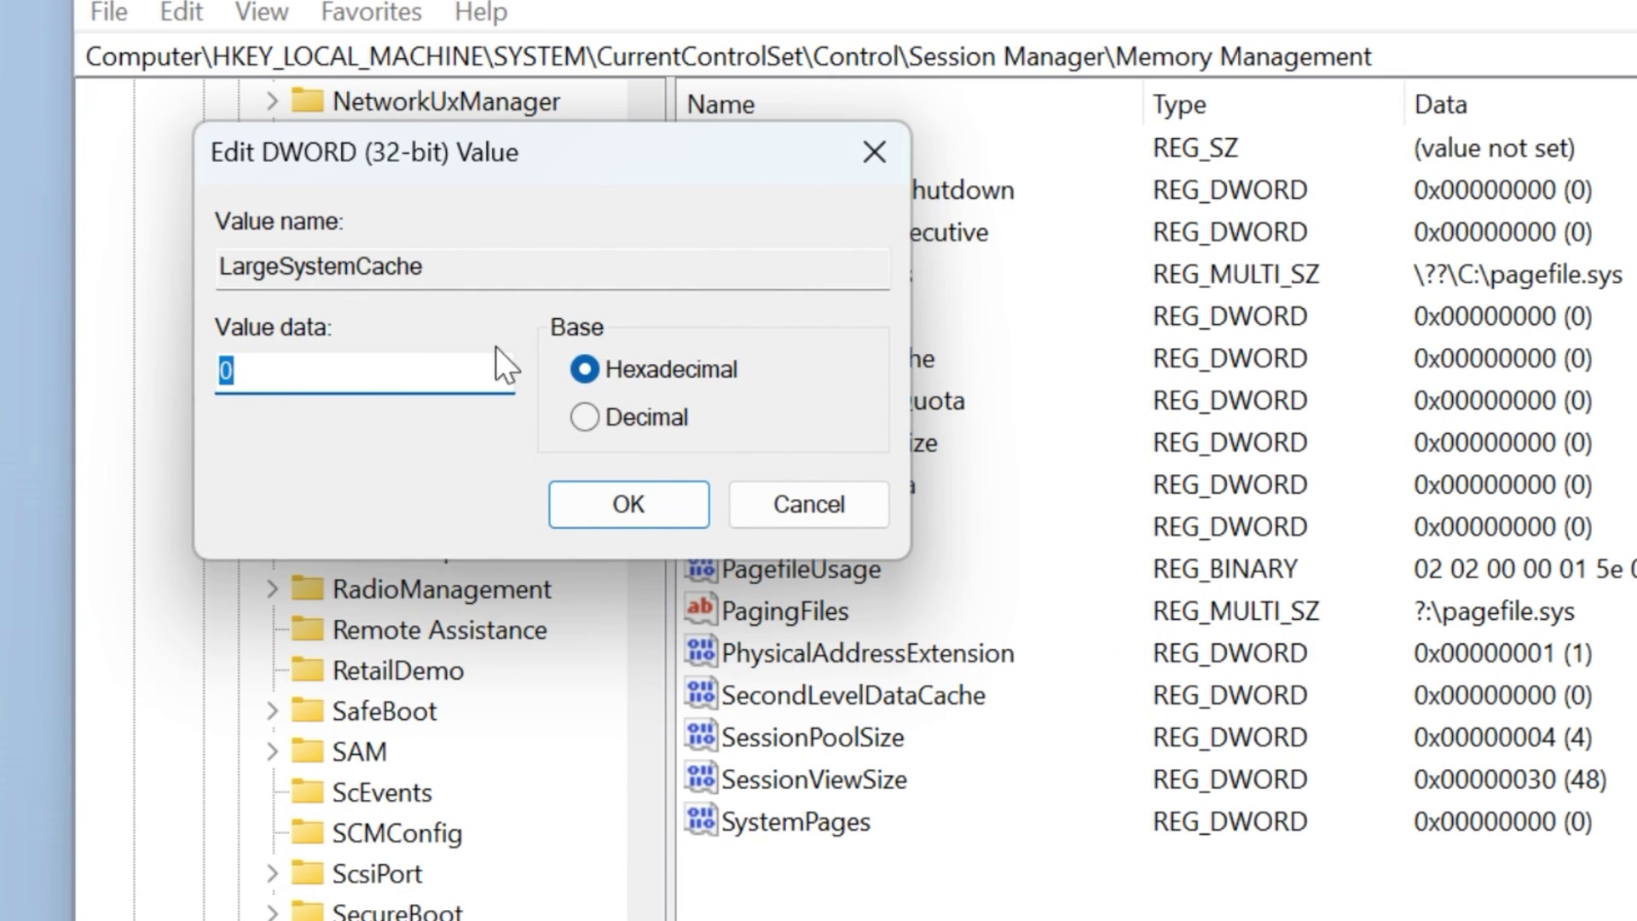
{"action": "left_click", "coordinate": [584, 368]}
{"action": "double_click", "coordinate": [387, 377]}
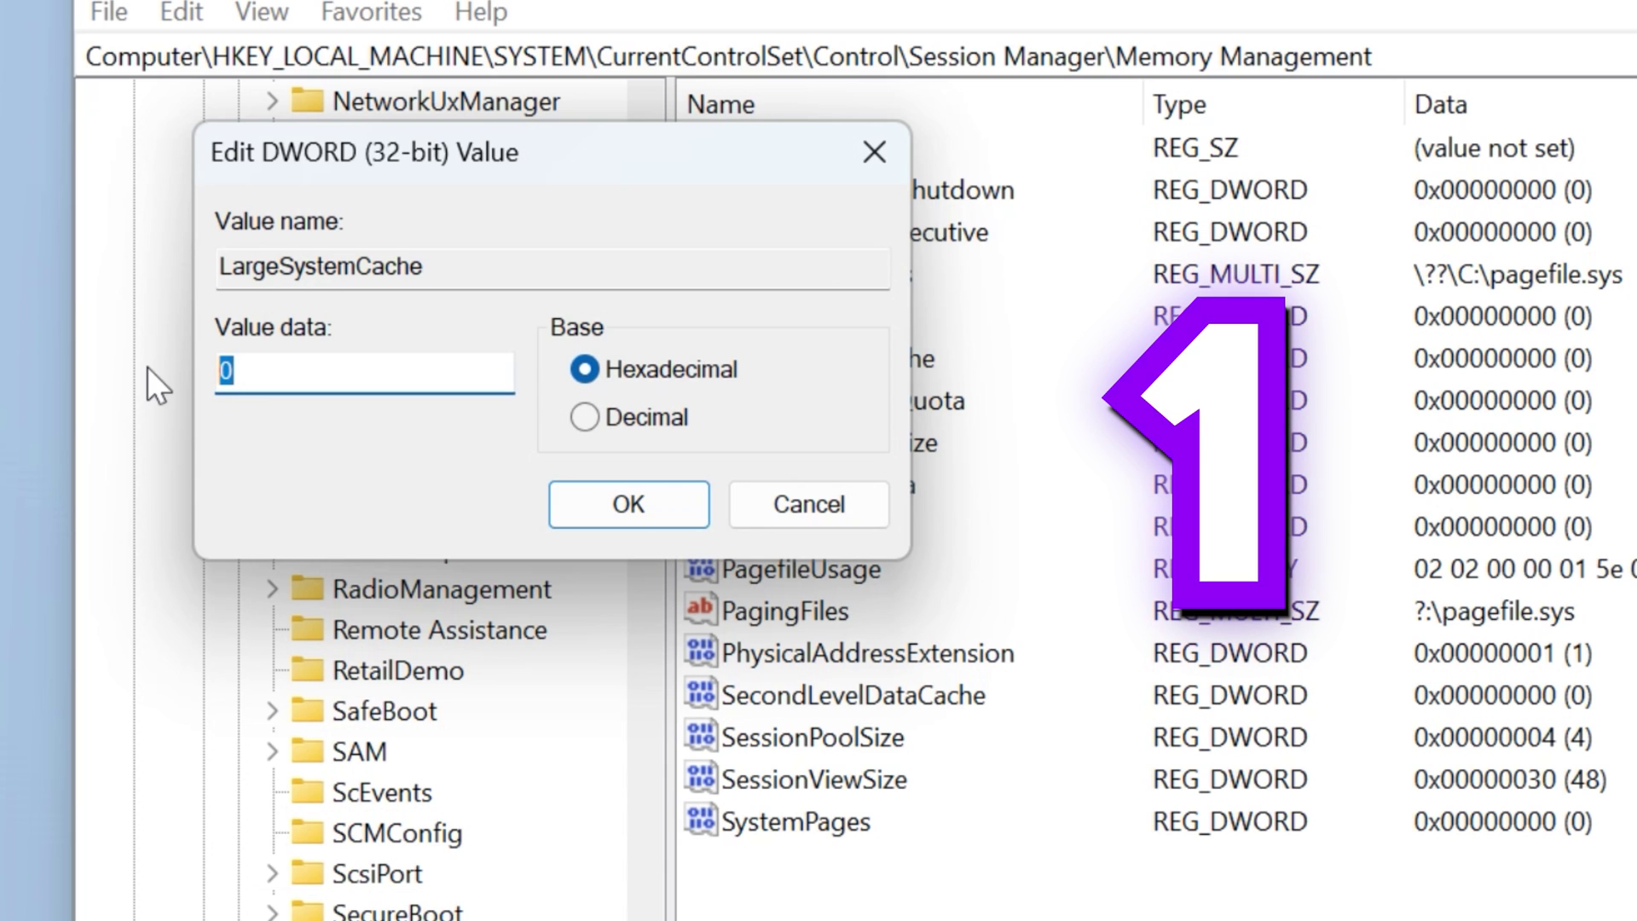
{"action": "type", "text": "1"}
{"action": "left_click", "coordinate": [612, 516]}
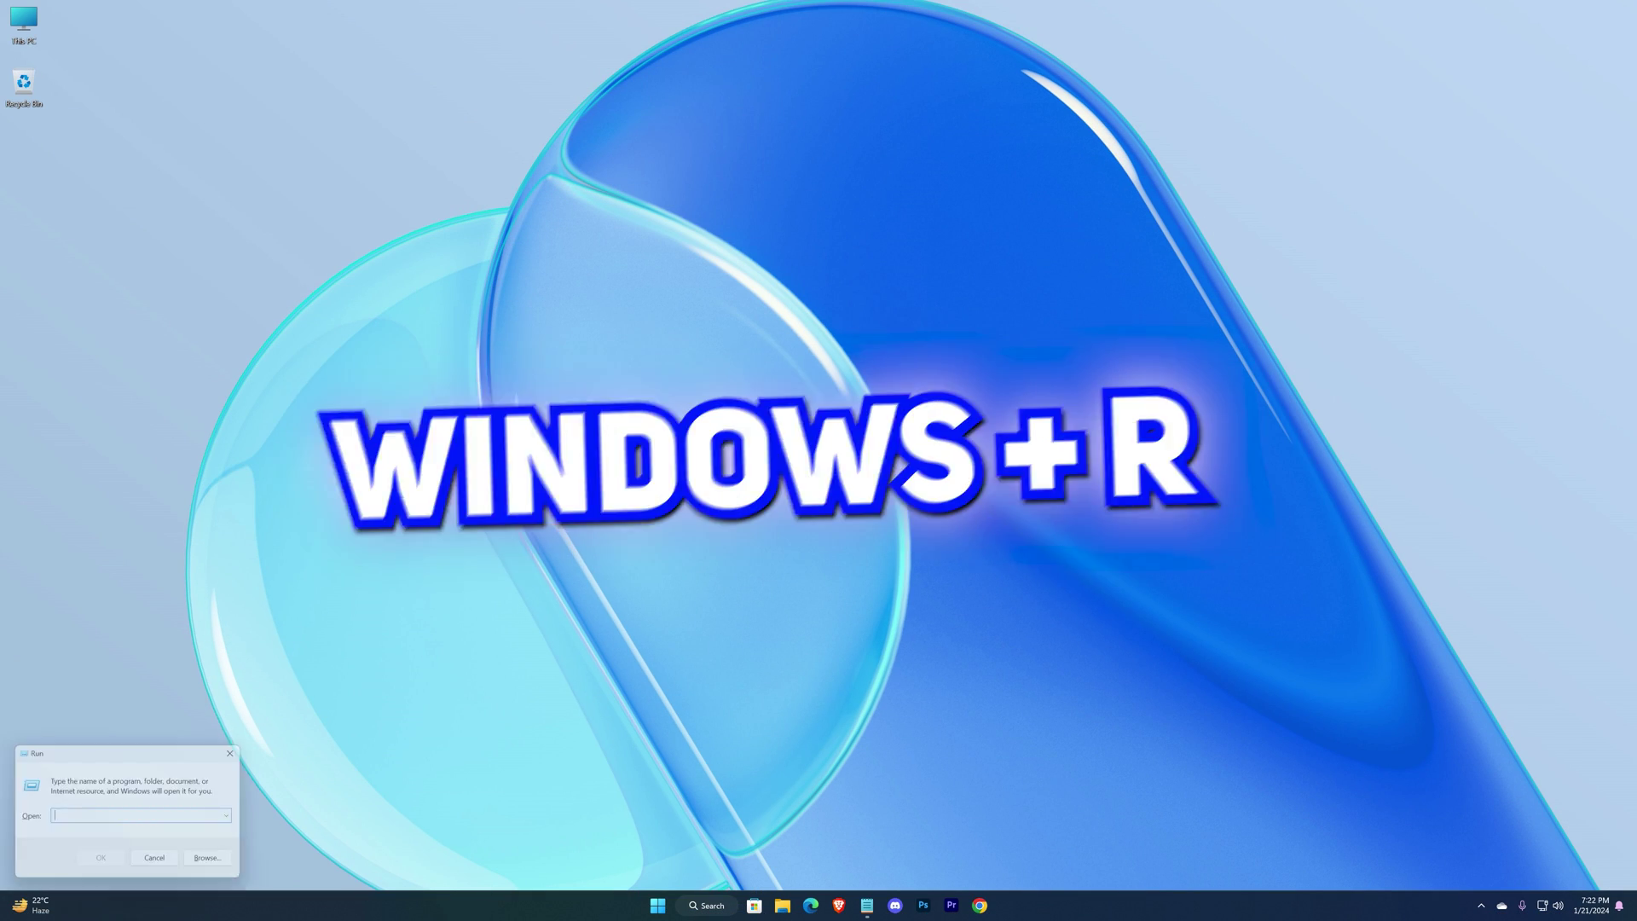
{"action": "type", "text": "em"}
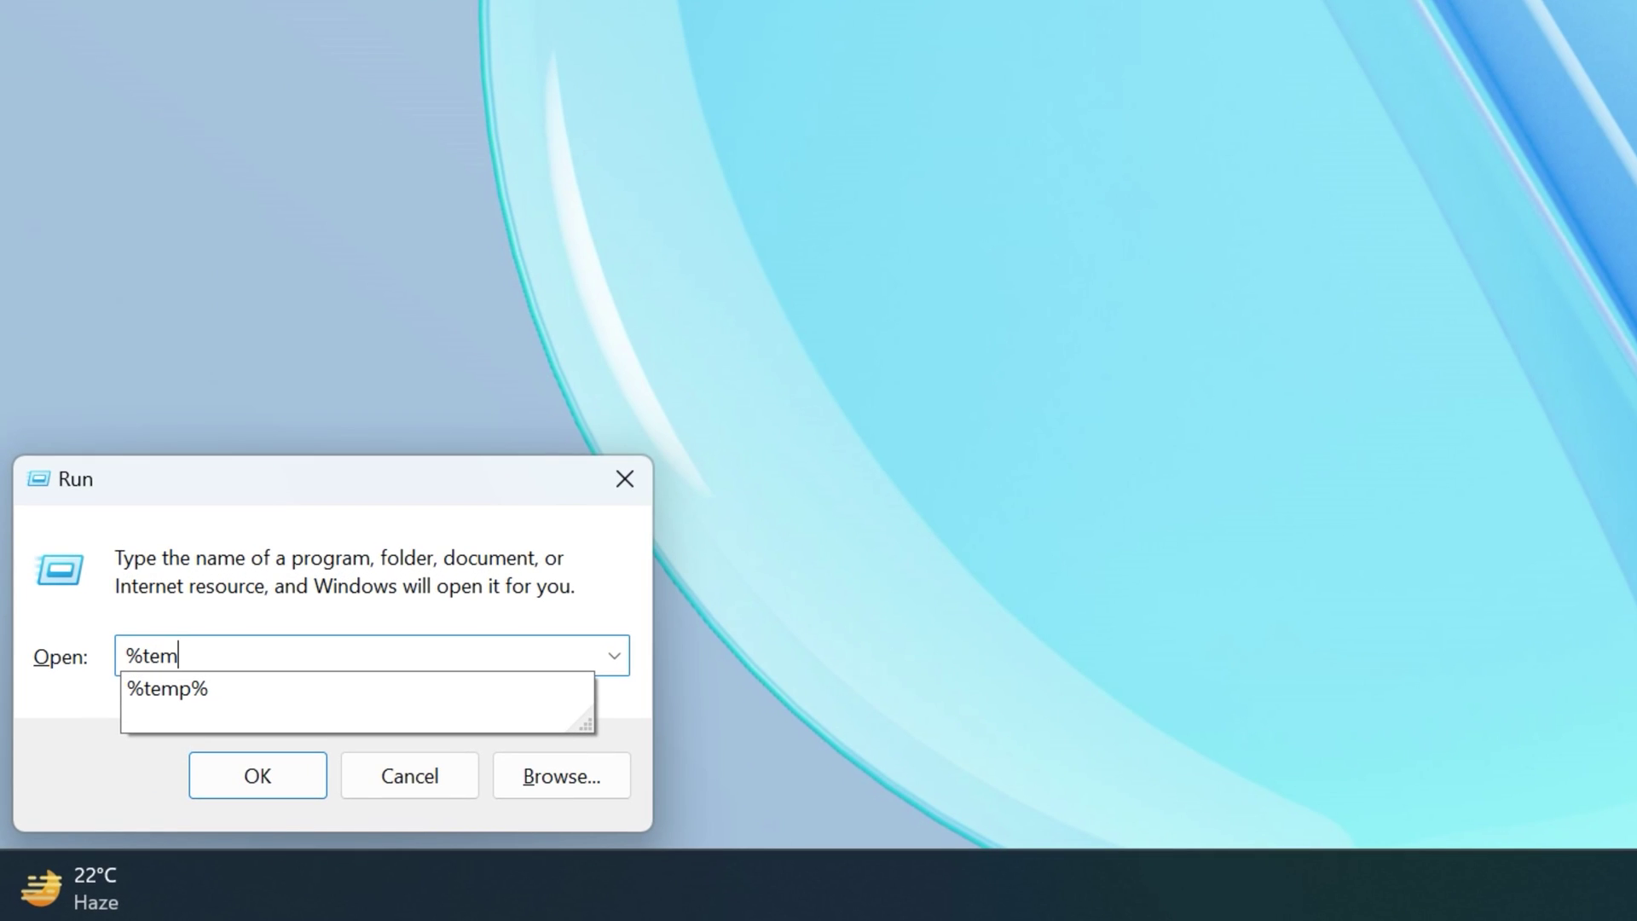
{"action": "type", "text": "p%"}
Open %temp%, select all items and permanently delete them, skipping files still in use
{"action": "key", "text": "Return"}
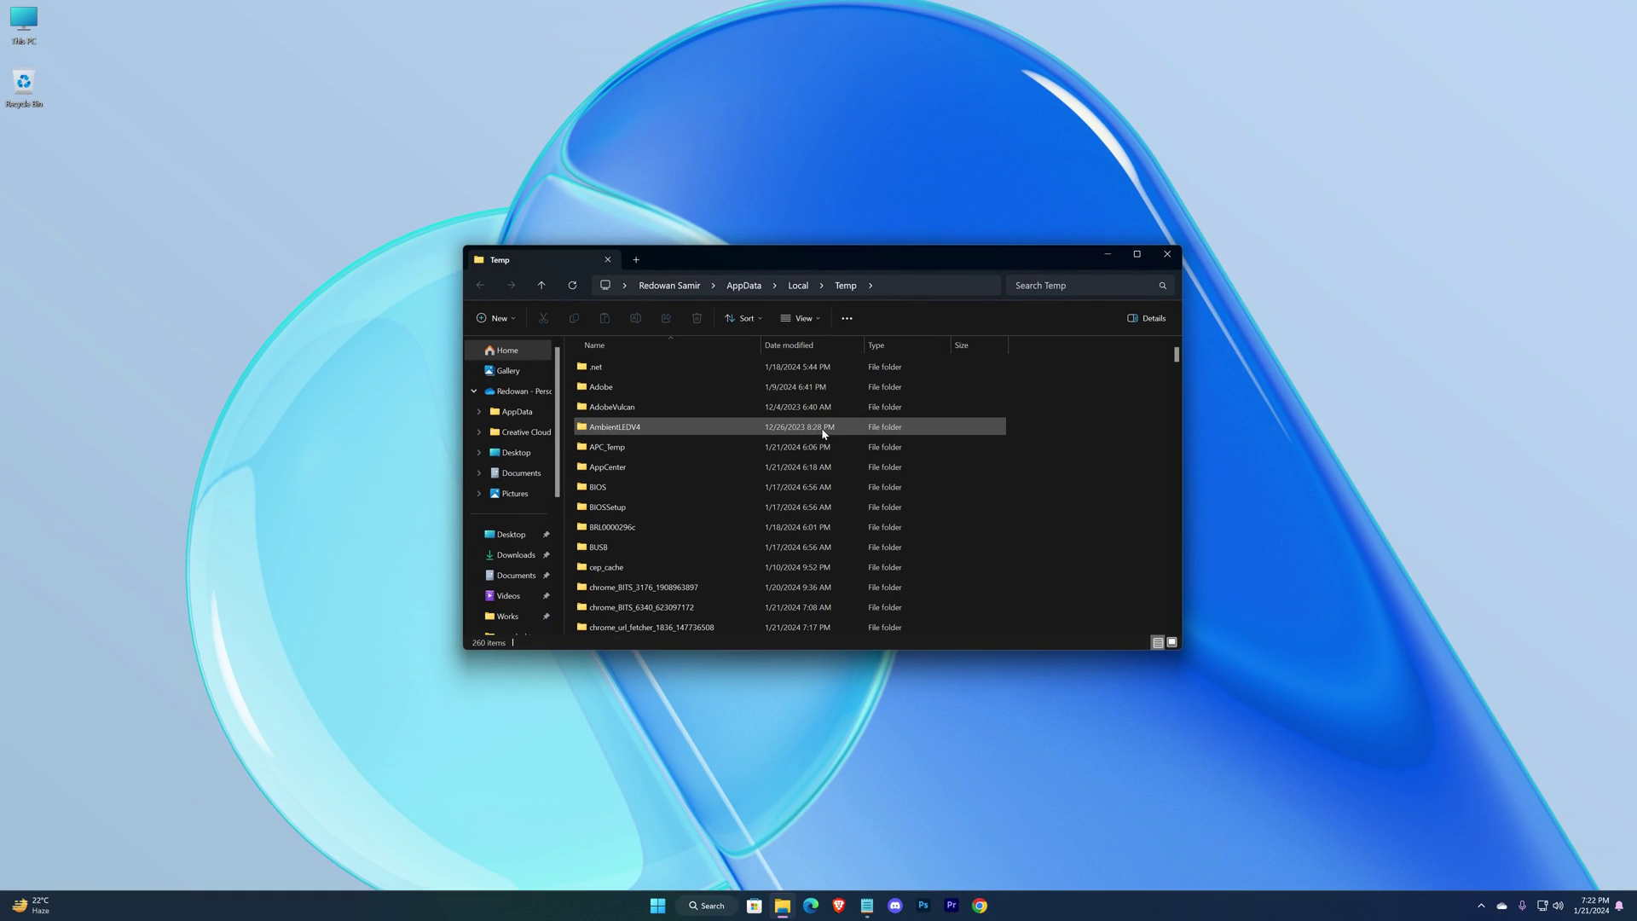
{"action": "left_click_drag", "start_coordinate": [1177, 359], "coordinate": [1186, 587]}
{"action": "scroll", "coordinate": [1114, 597], "scroll_direction": "down", "scroll_amount": 2}
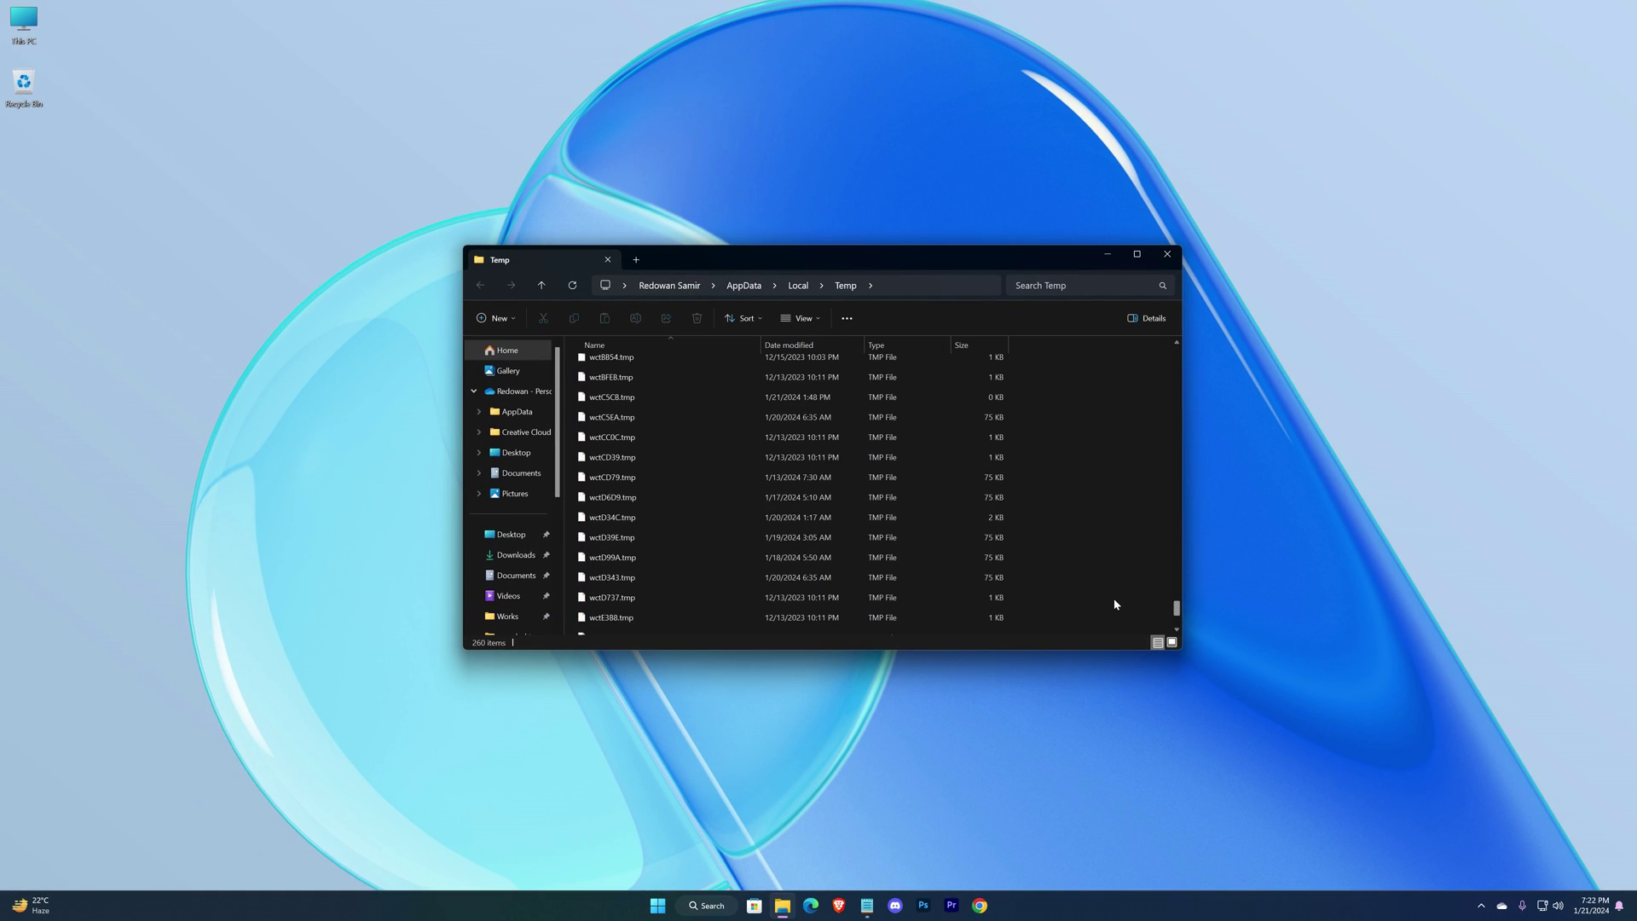
{"action": "key", "text": "ctrl+a"}
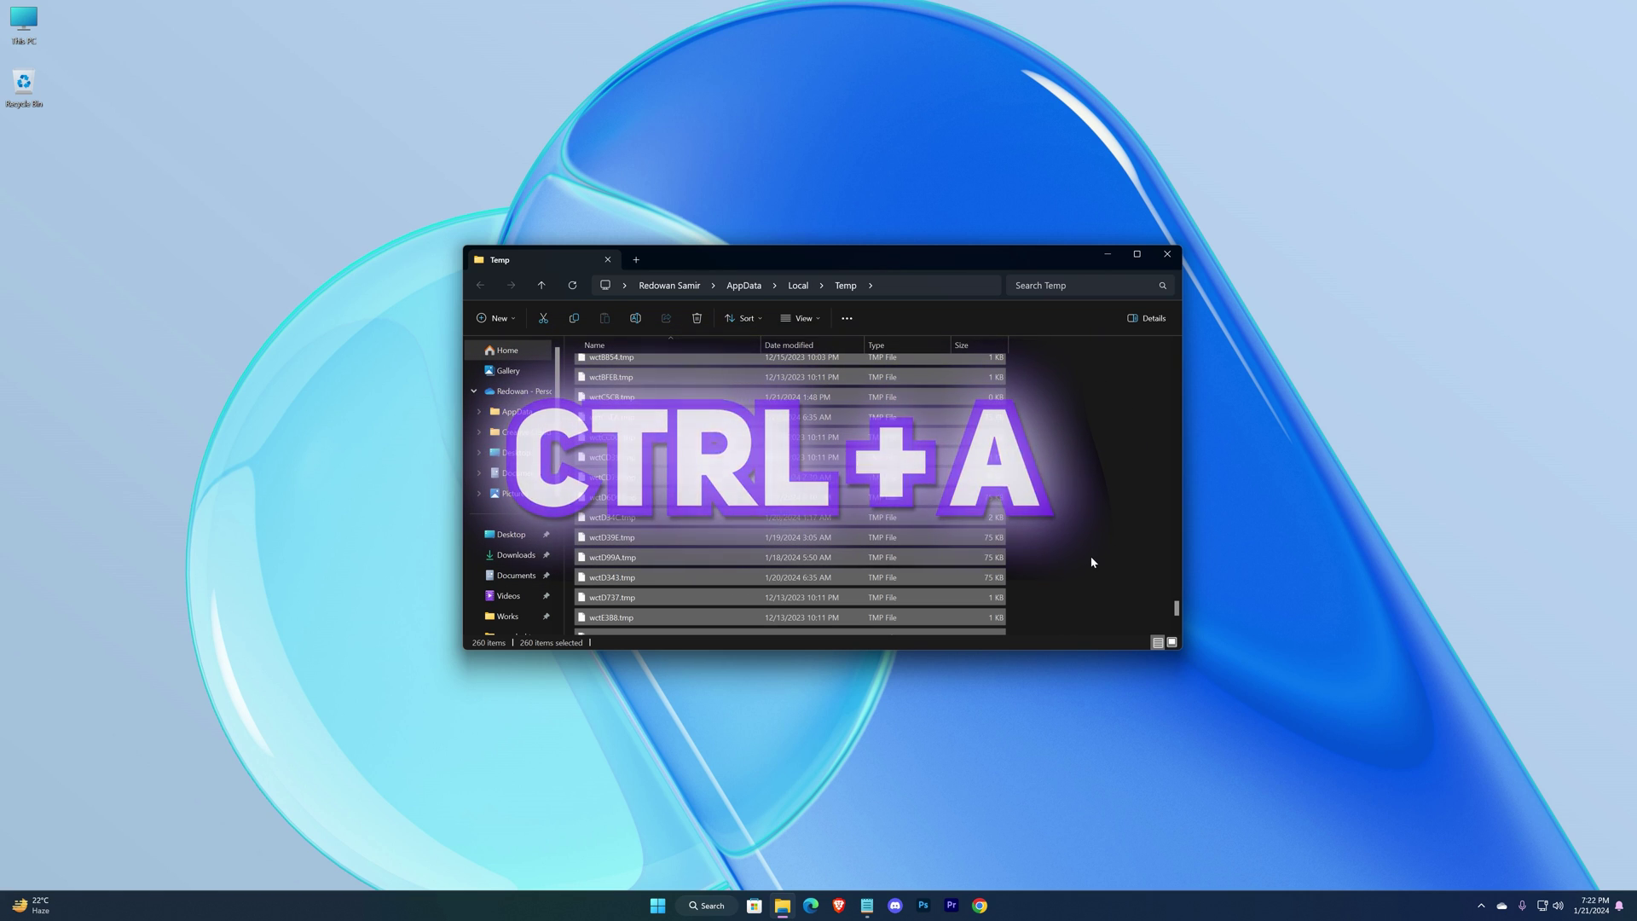
{"action": "key", "text": "shift+Delete"}
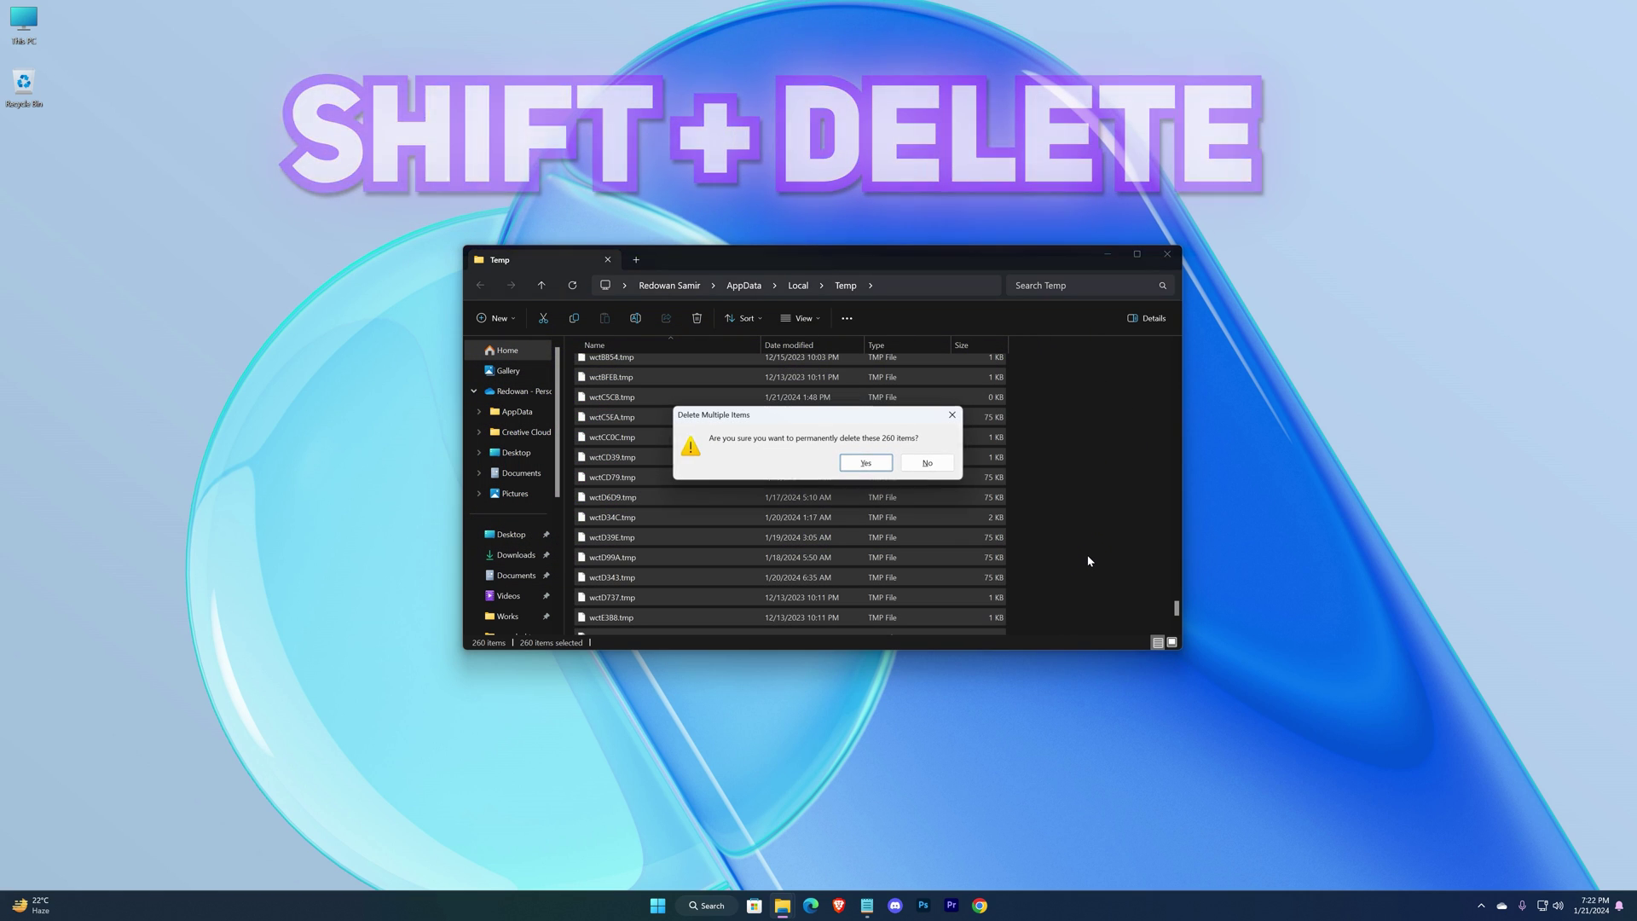
{"action": "key", "text": "Return"}
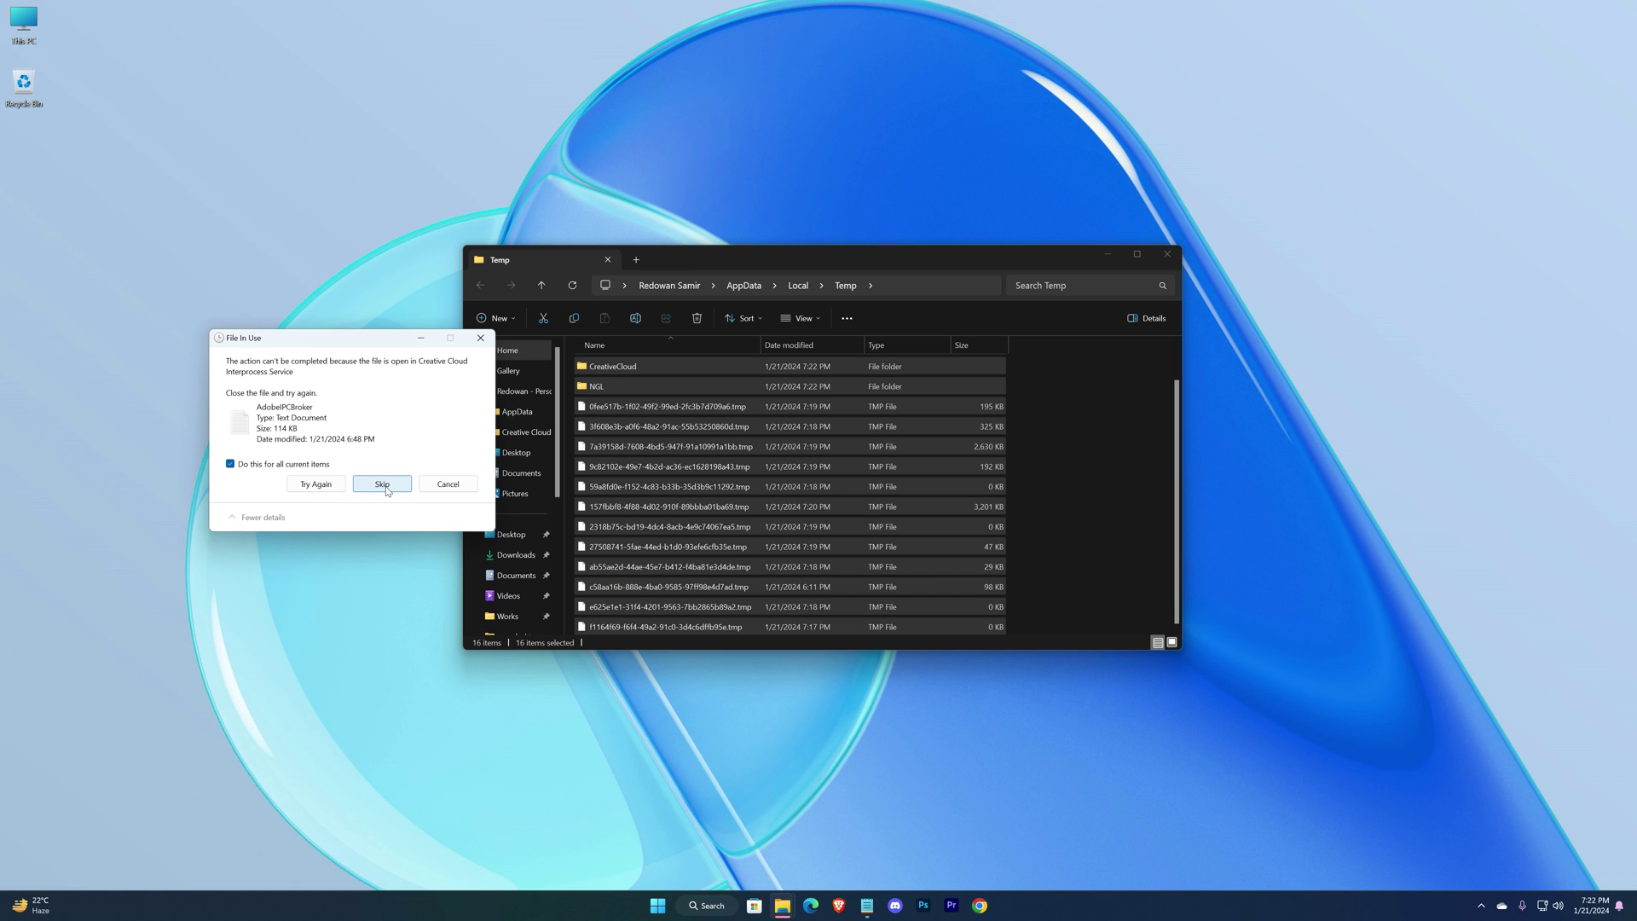
{"action": "left_click", "coordinate": [383, 485]}
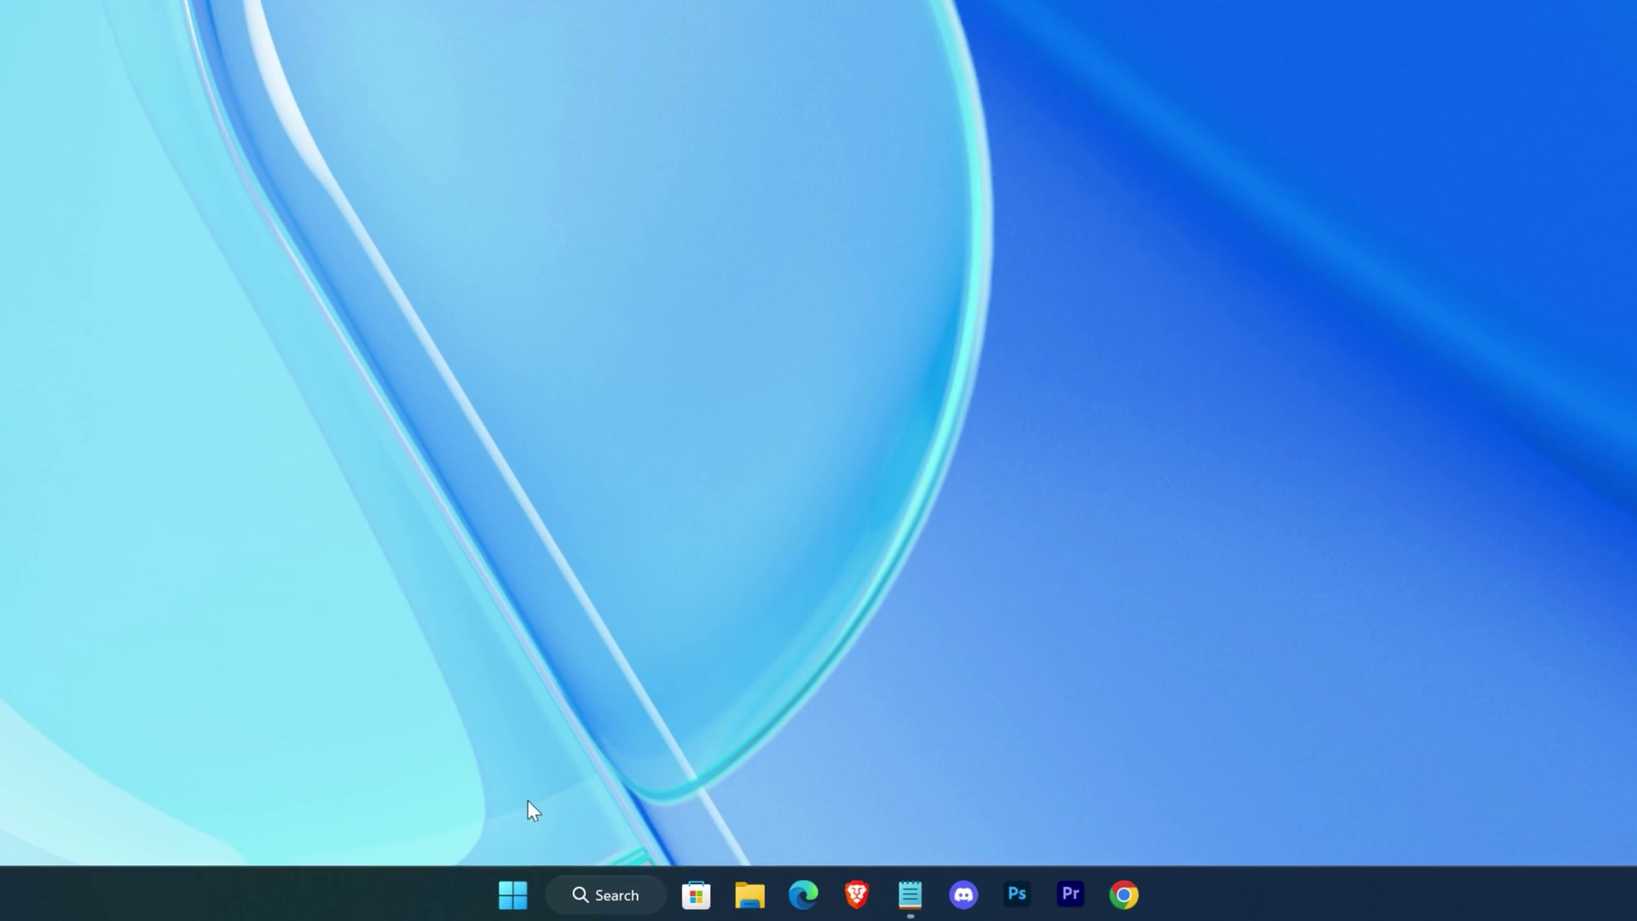
Open Device Manager from the Win+X menu and disable the High precision event timer
{"action": "right_click", "coordinate": [511, 906]}
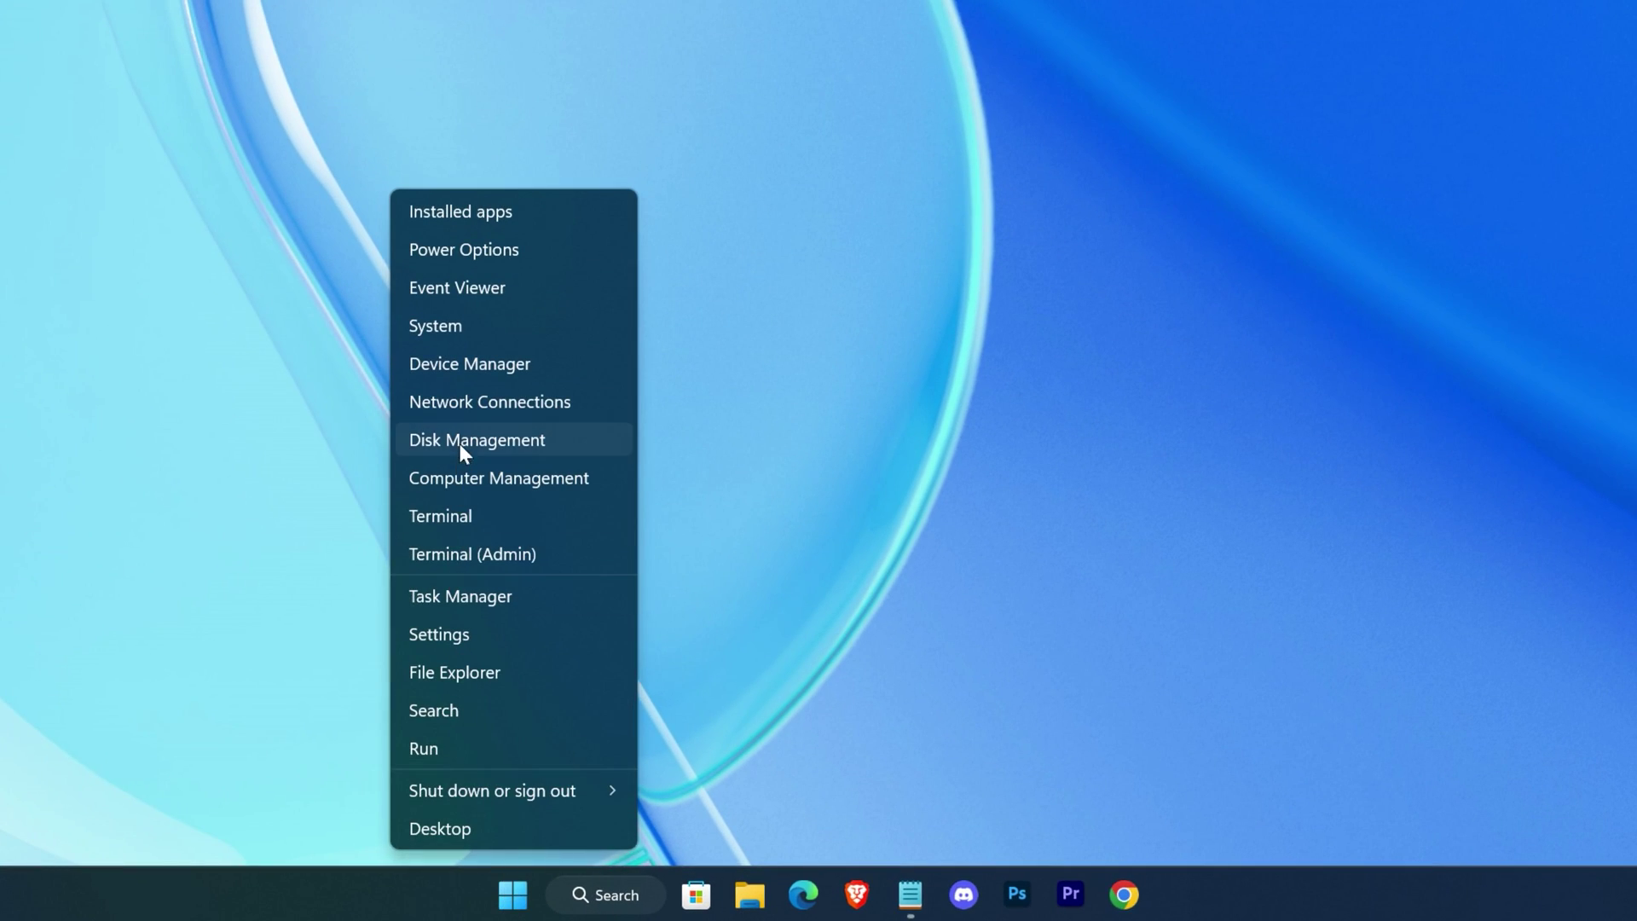
{"action": "left_click", "coordinate": [473, 365]}
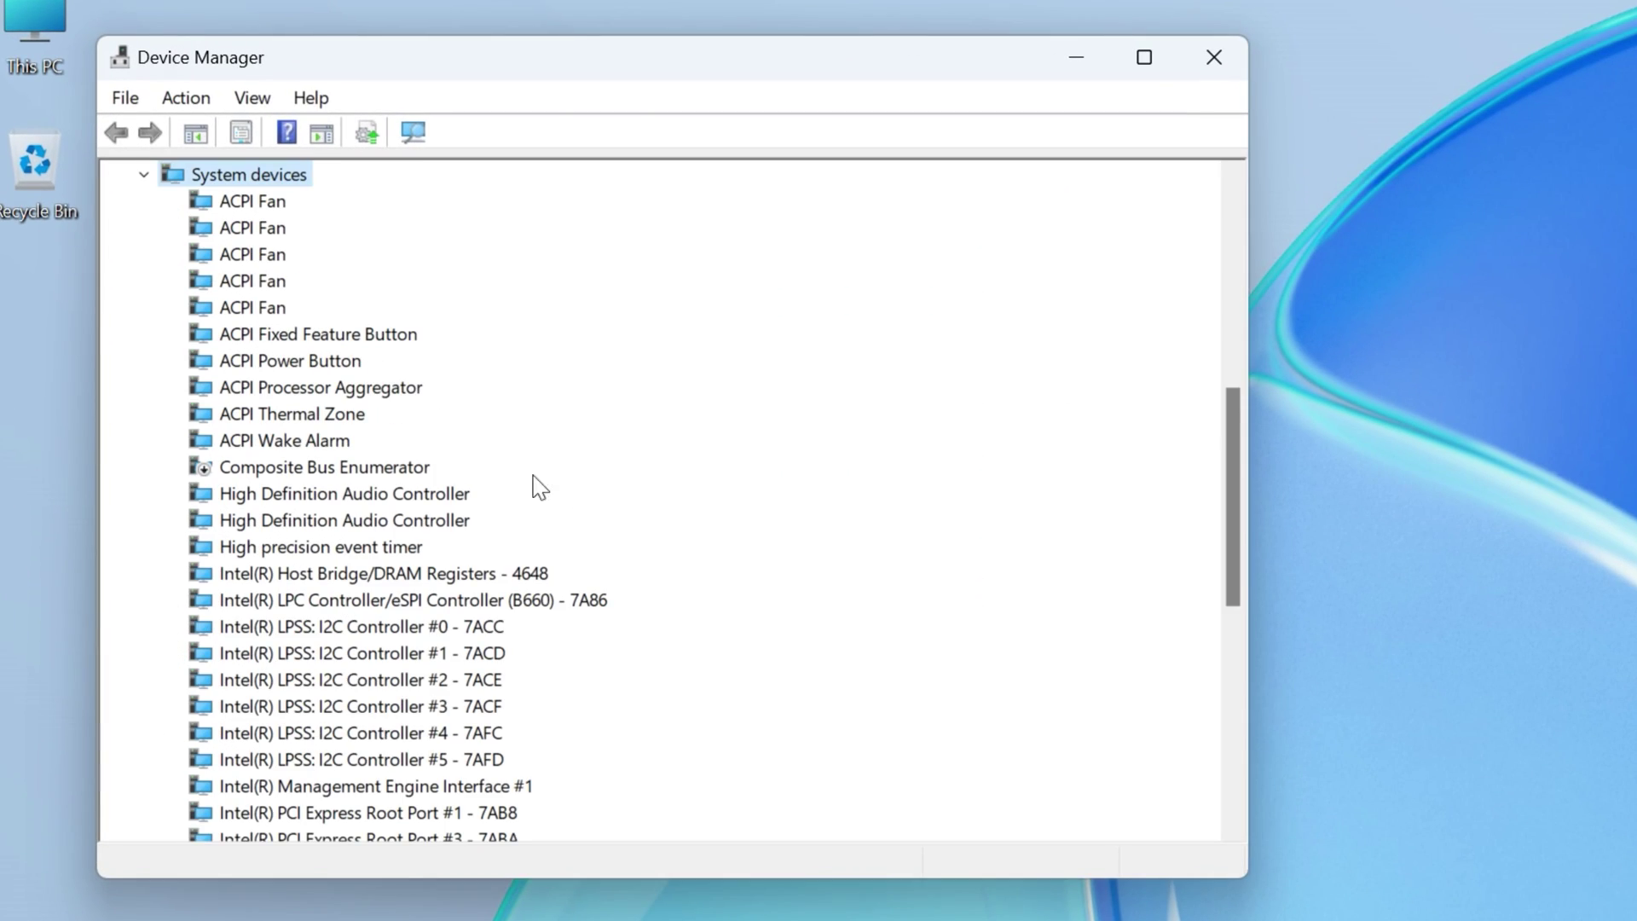
{"action": "left_click", "coordinate": [219, 549]}
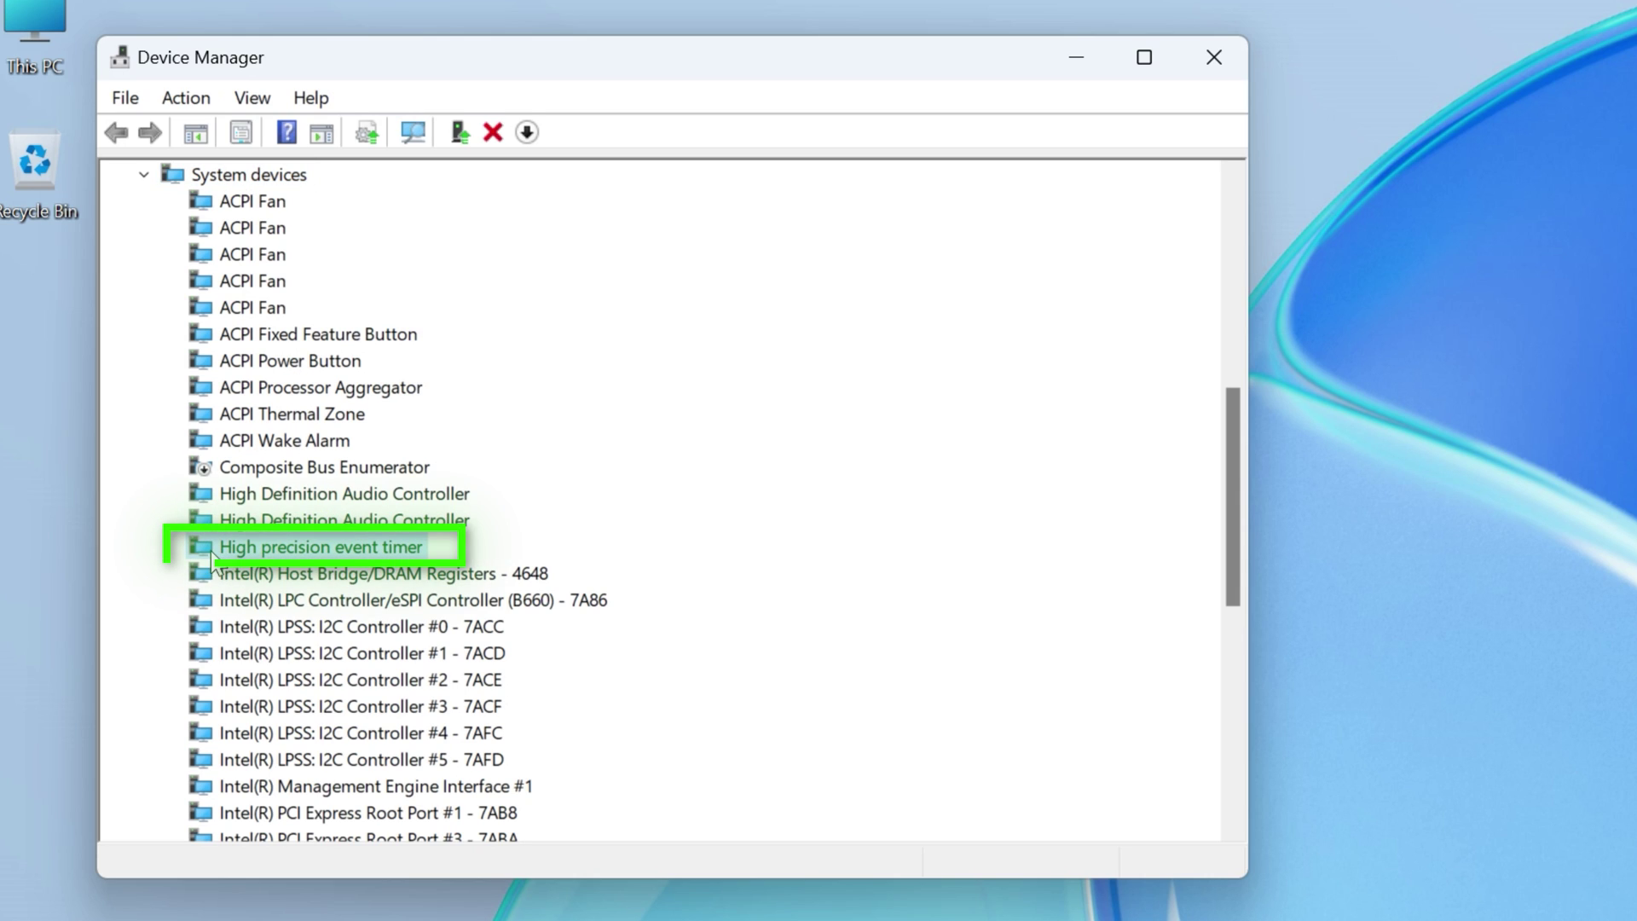
{"action": "right_click", "coordinate": [213, 560]}
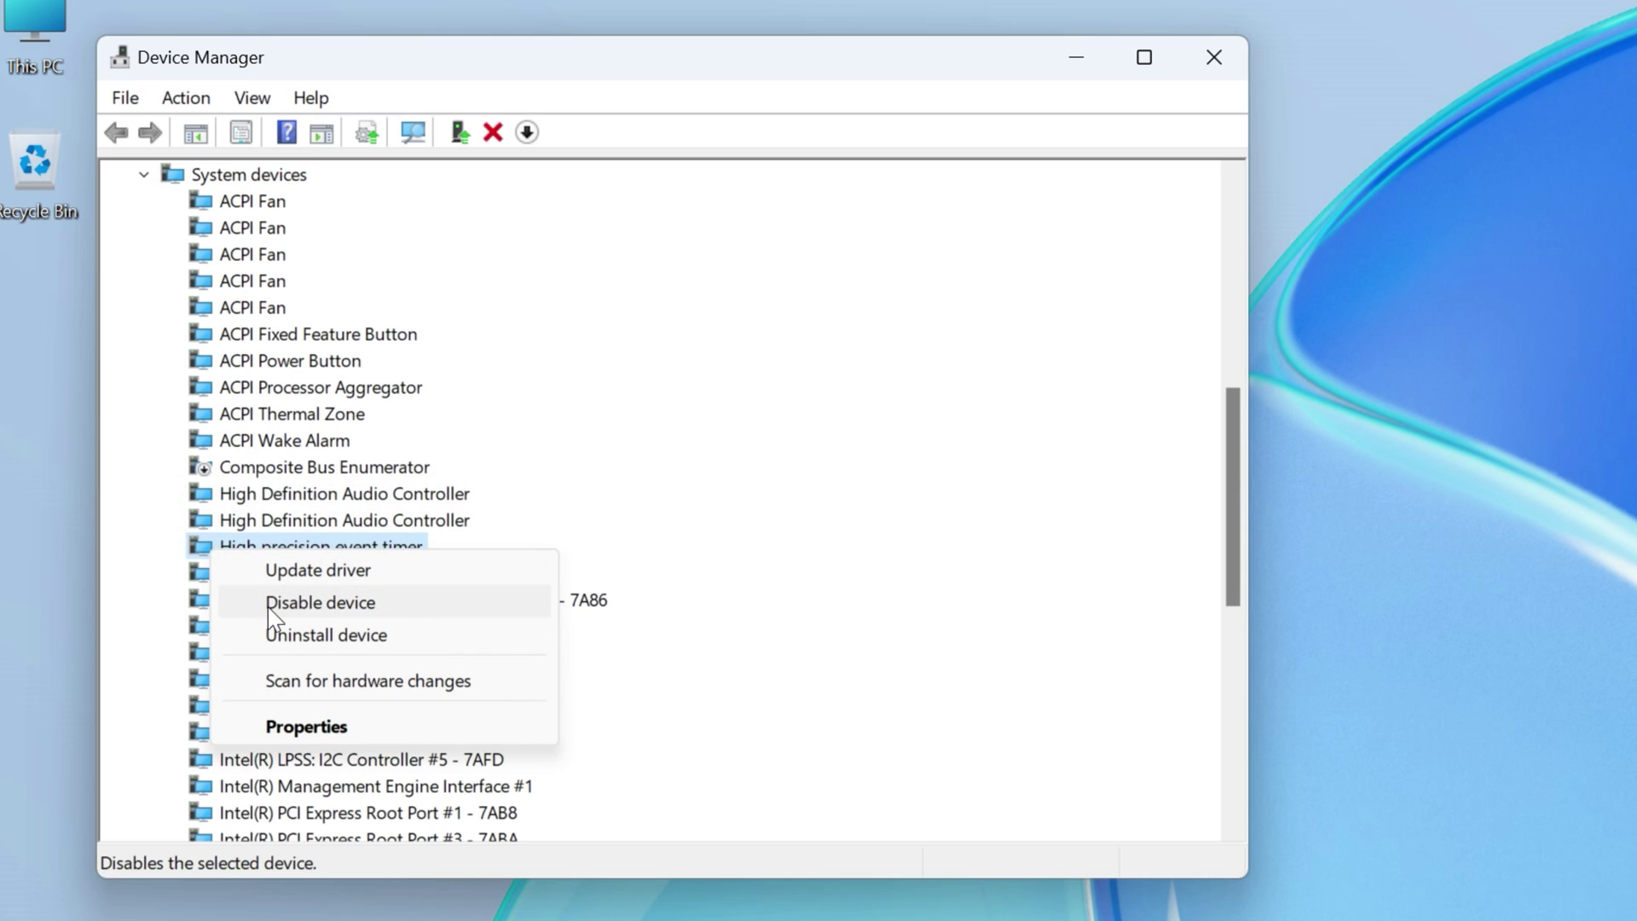
{"action": "left_click", "coordinate": [442, 608]}
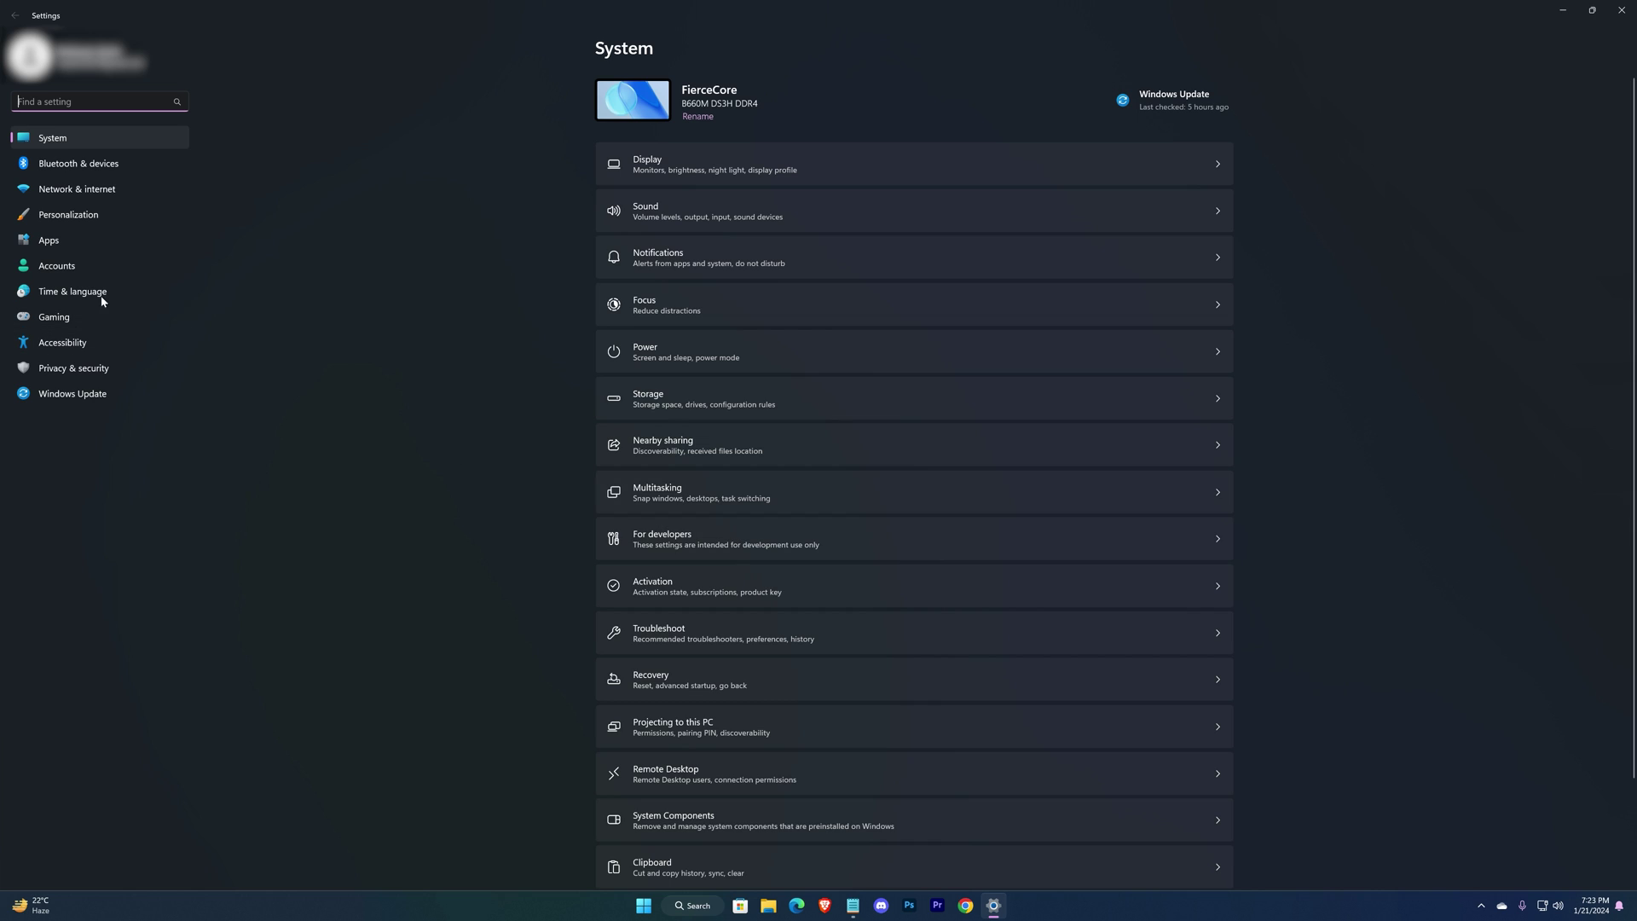
Go to Settings > Apps > Installed apps to view the installed app list
{"action": "left_click", "coordinate": [44, 241]}
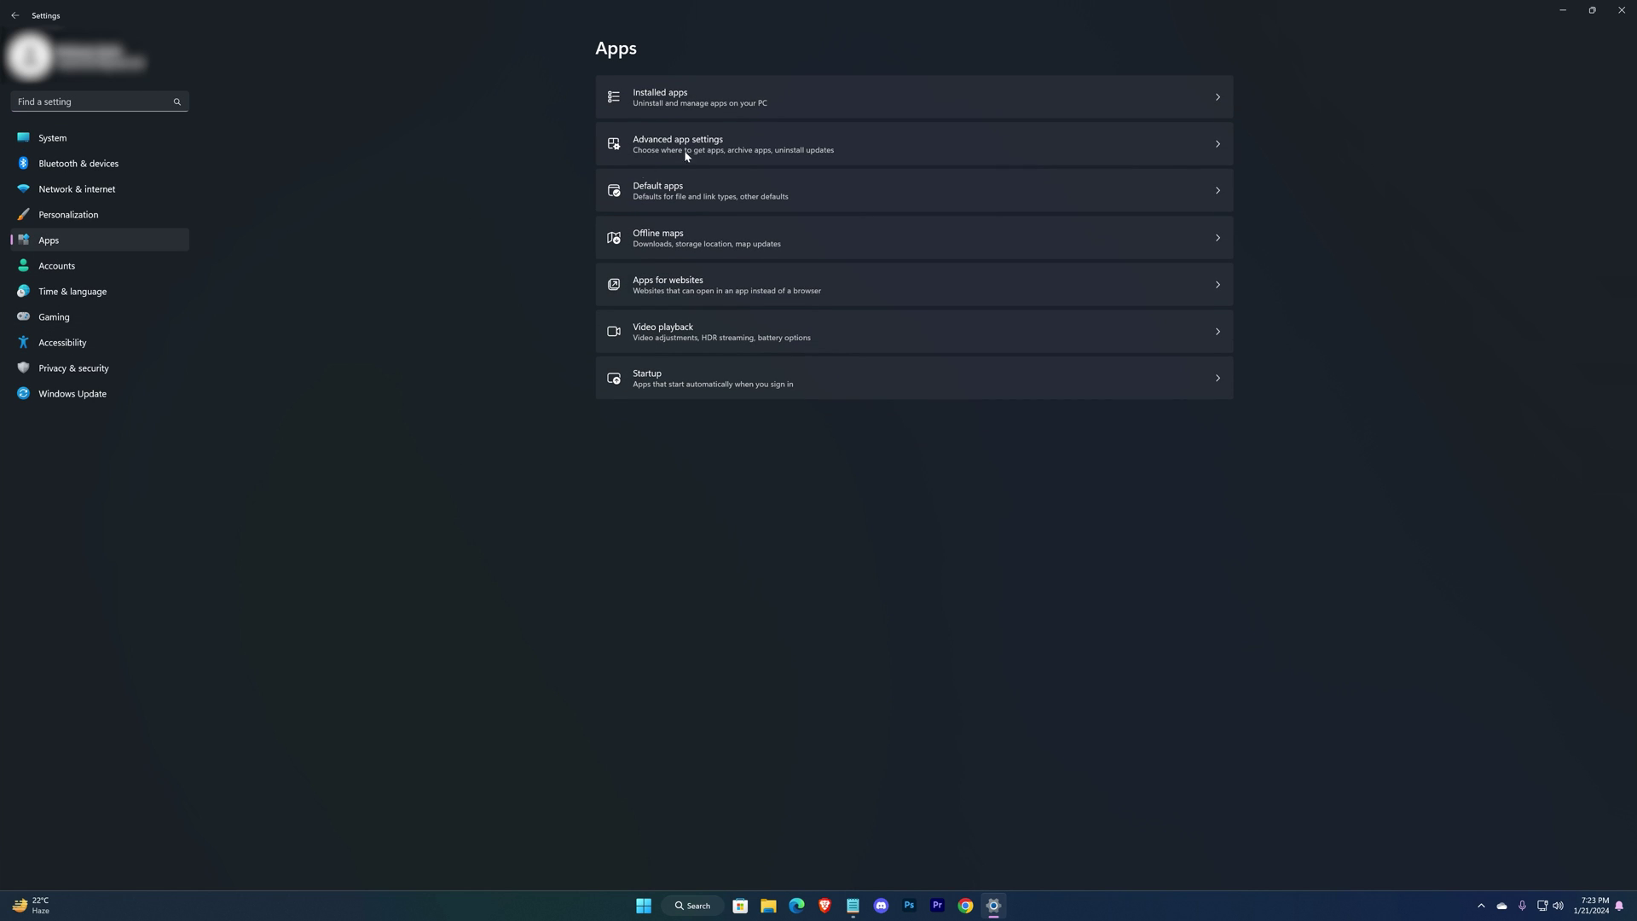
{"action": "left_click", "coordinate": [819, 95]}
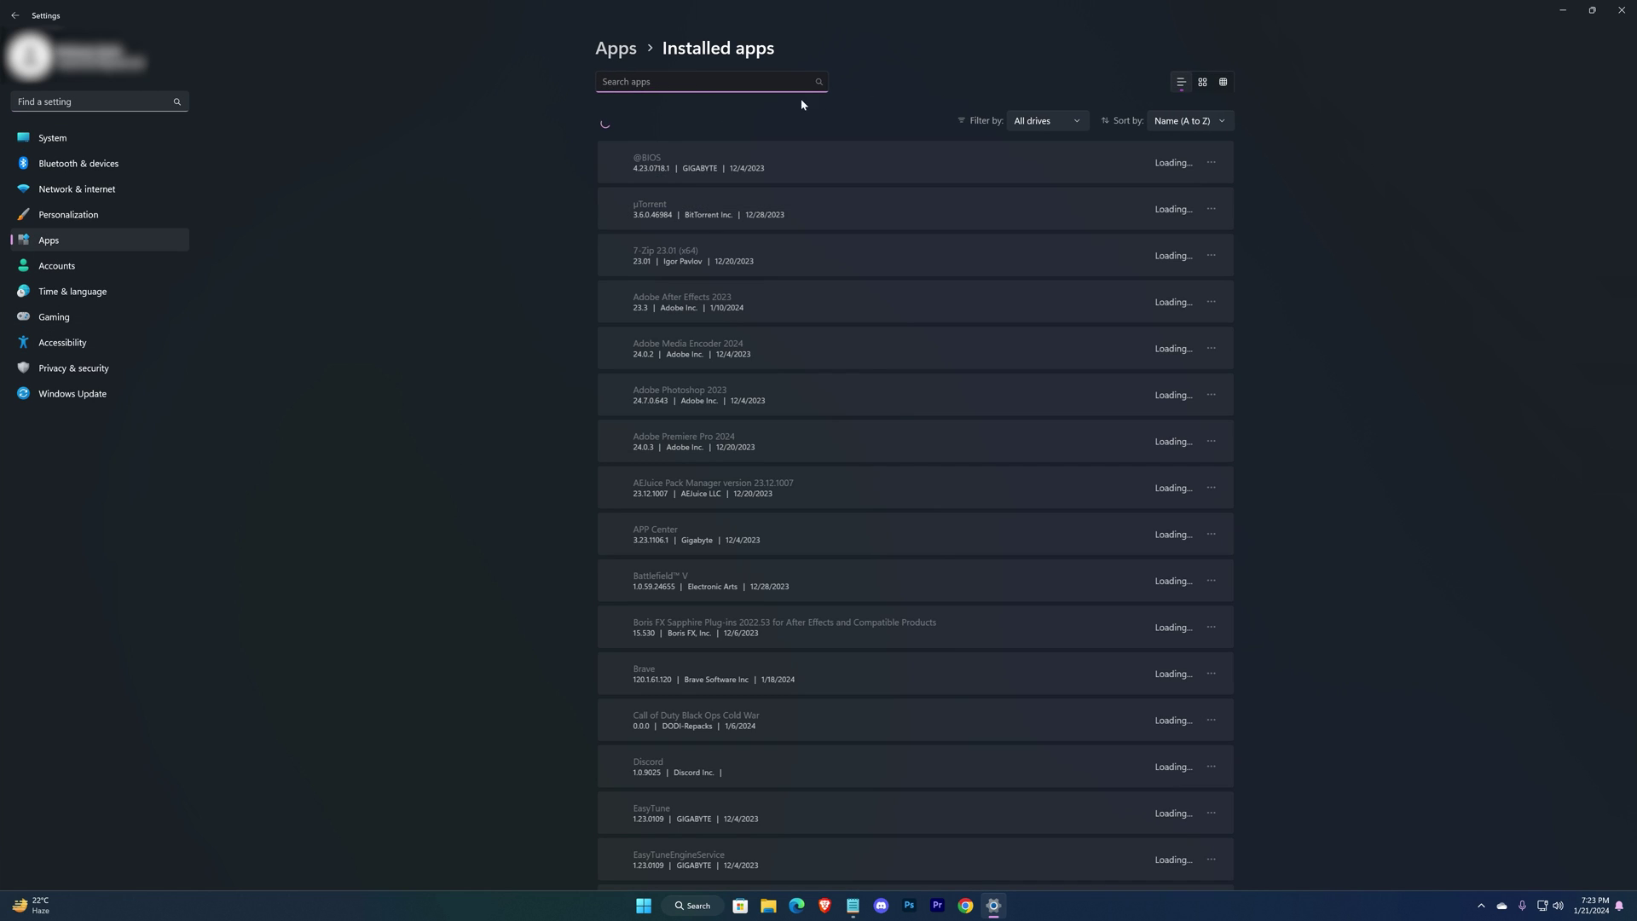
{"action": "scroll", "coordinate": [939, 317], "scroll_direction": "down", "scroll_amount": 2}
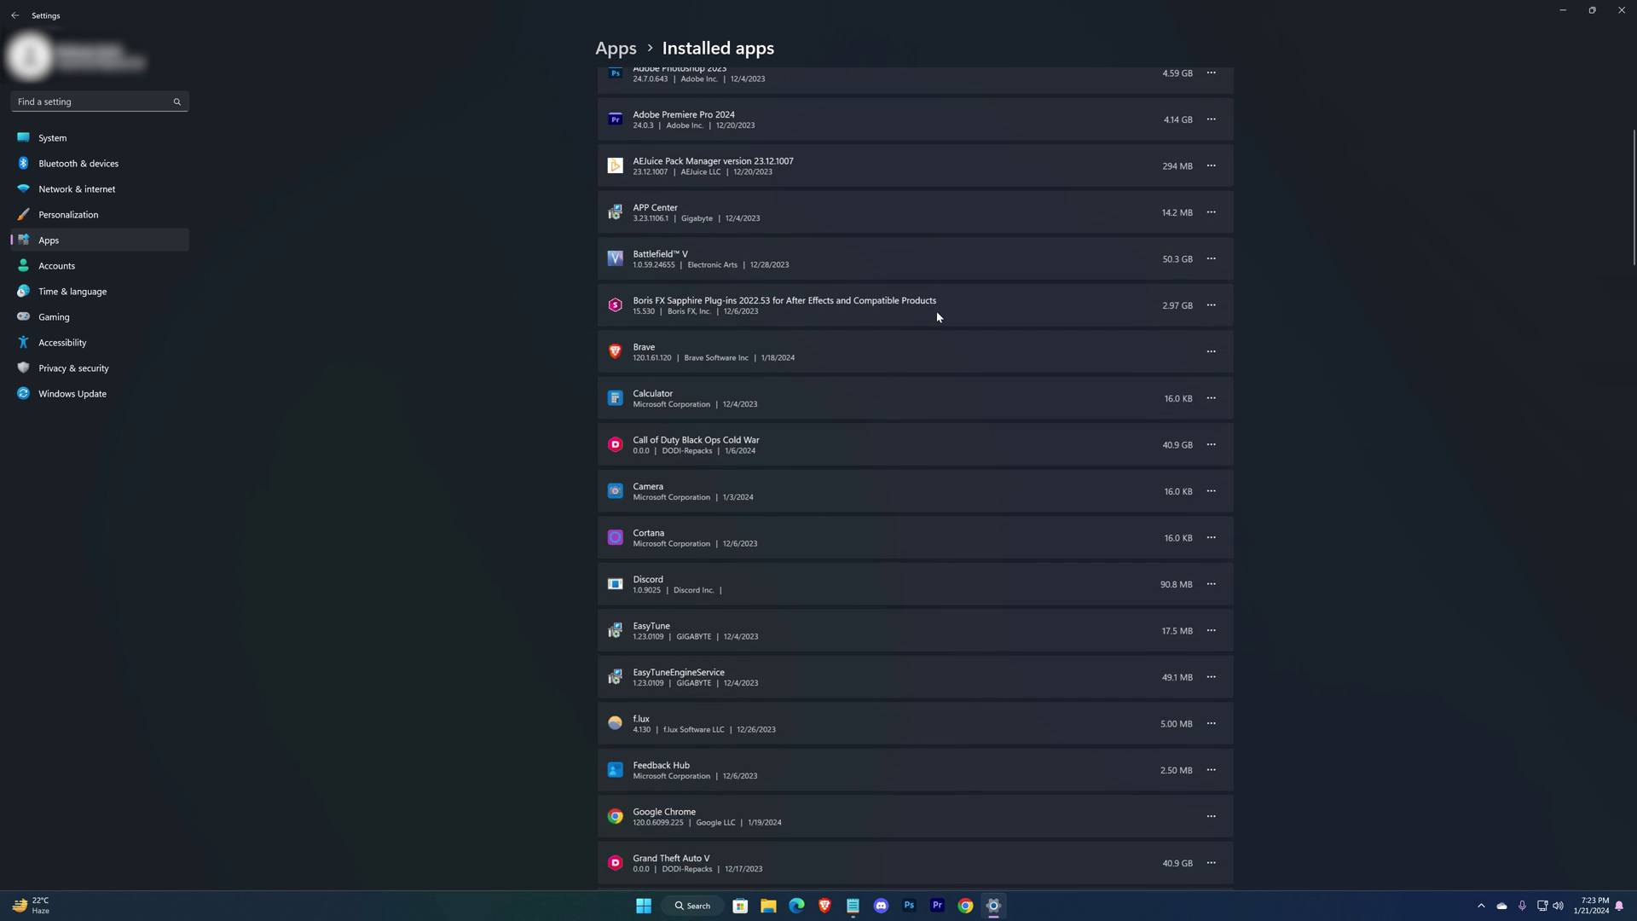
{"action": "scroll", "coordinate": [938, 318], "scroll_direction": "down", "scroll_amount": 2}
{"action": "scroll", "coordinate": [936, 318], "scroll_direction": "down", "scroll_amount": 3}
{"action": "scroll", "coordinate": [935, 316], "scroll_direction": "down", "scroll_amount": 3}
{"action": "scroll", "coordinate": [933, 316], "scroll_direction": "down", "scroll_amount": 3}
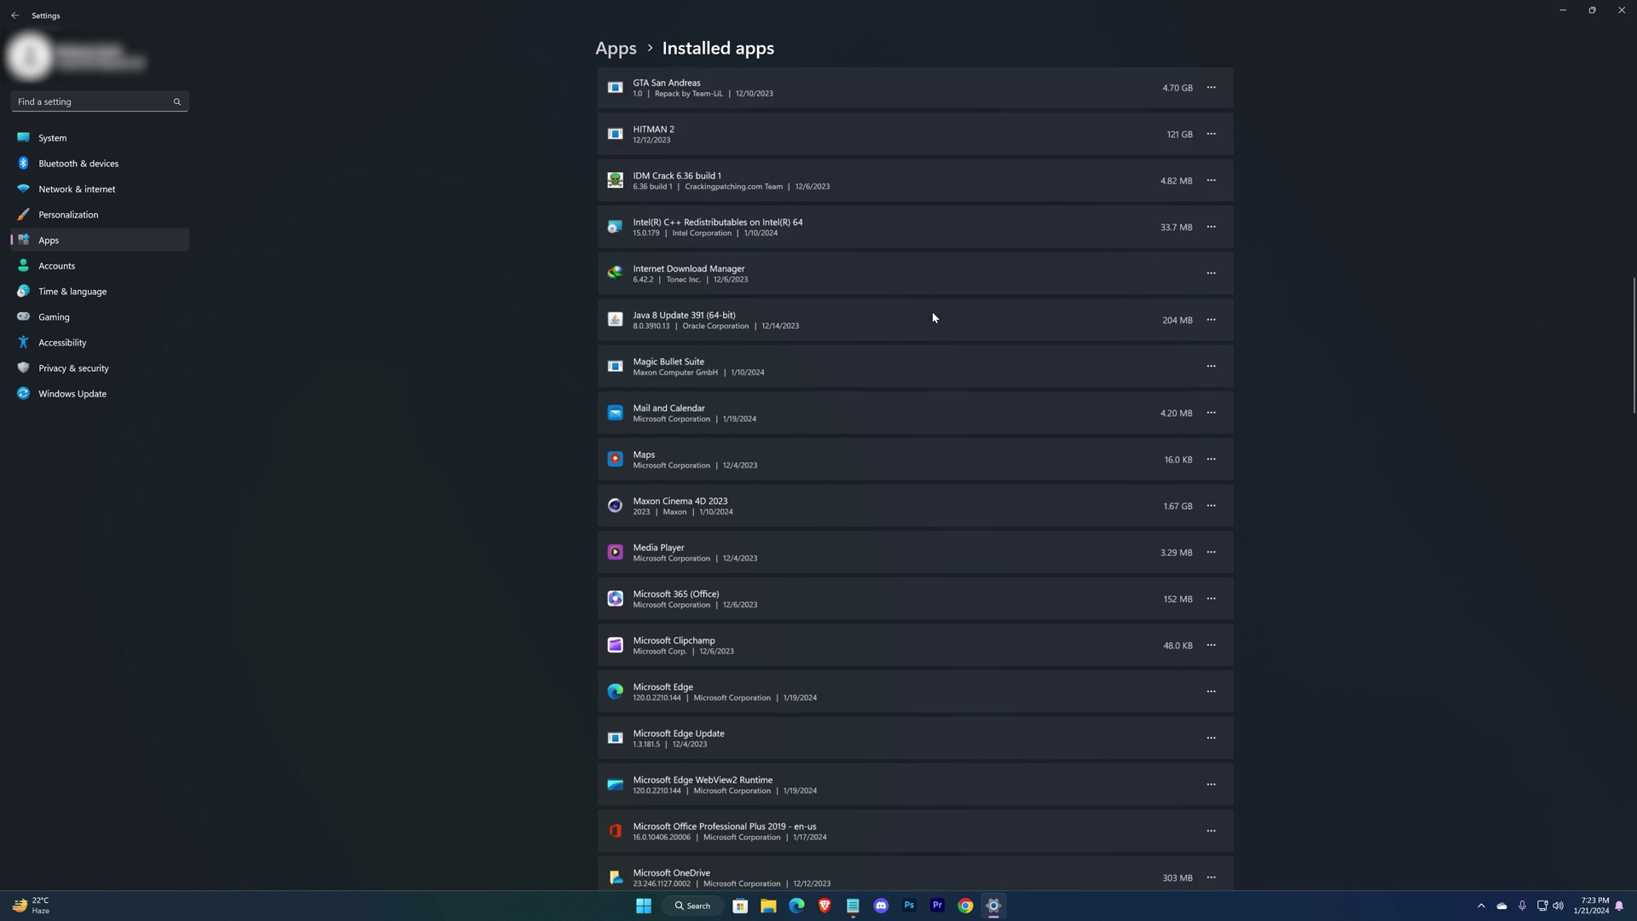
{"action": "scroll", "coordinate": [933, 315], "scroll_direction": "down", "scroll_amount": 3}
{"action": "scroll", "coordinate": [933, 316], "scroll_direction": "down", "scroll_amount": 3}
{"action": "scroll", "coordinate": [929, 317], "scroll_direction": "down", "scroll_amount": 2}
{"action": "scroll", "coordinate": [929, 317], "scroll_direction": "down", "scroll_amount": 3}
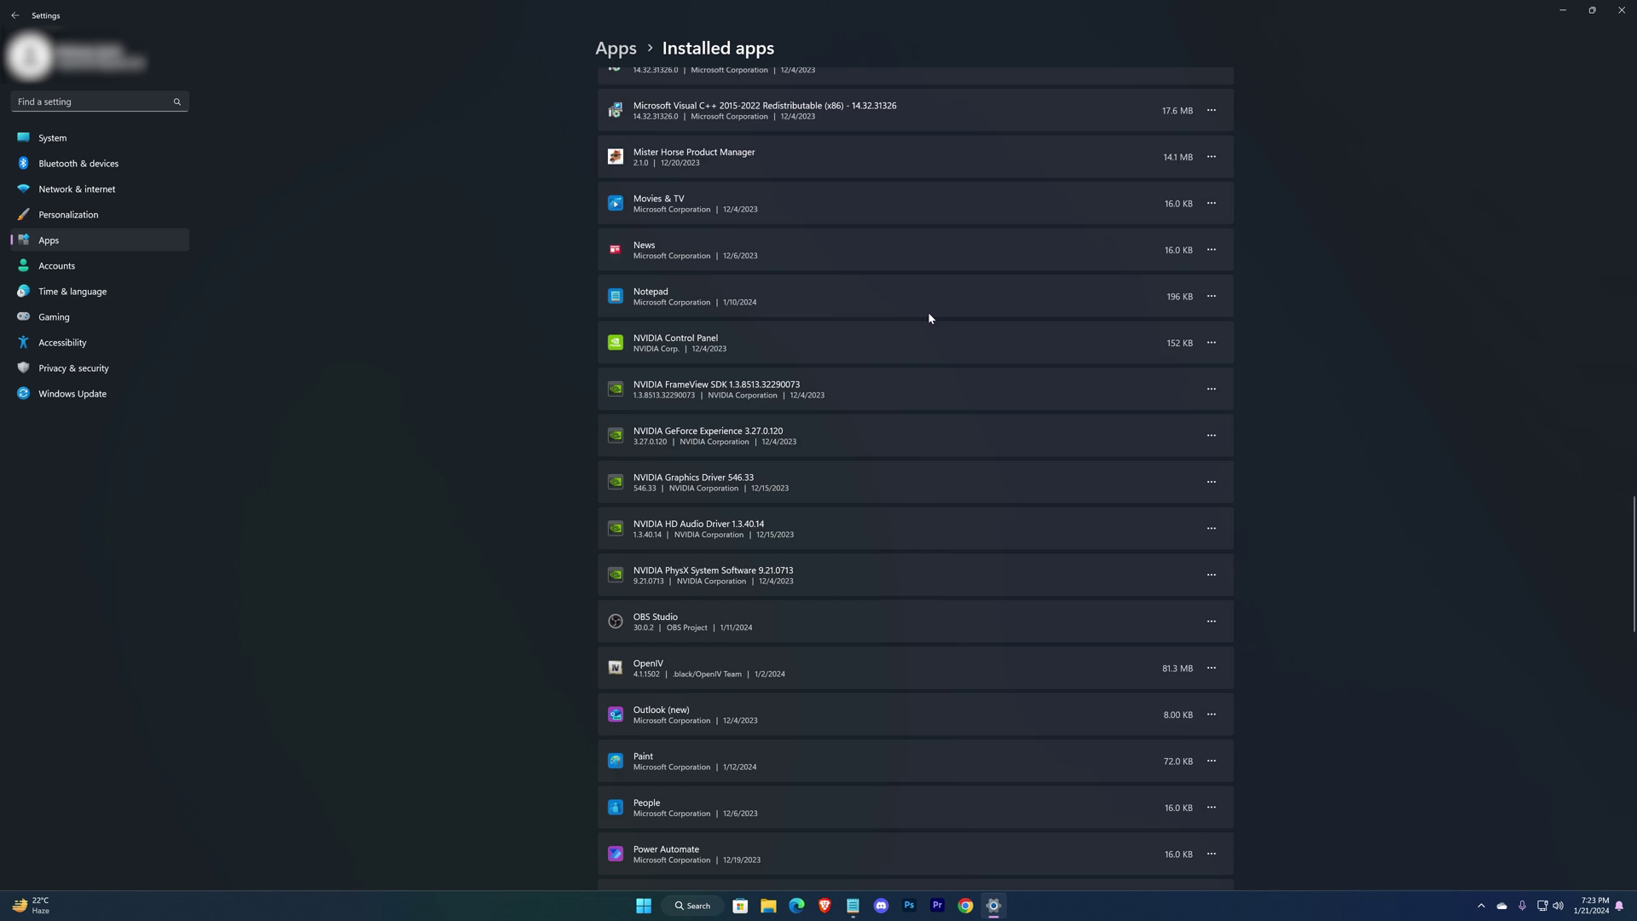
{"action": "scroll", "coordinate": [927, 316], "scroll_direction": "down", "scroll_amount": 2}
{"action": "scroll", "coordinate": [926, 318], "scroll_direction": "down", "scroll_amount": 2}
{"action": "scroll", "coordinate": [926, 319], "scroll_direction": "down", "scroll_amount": 3}
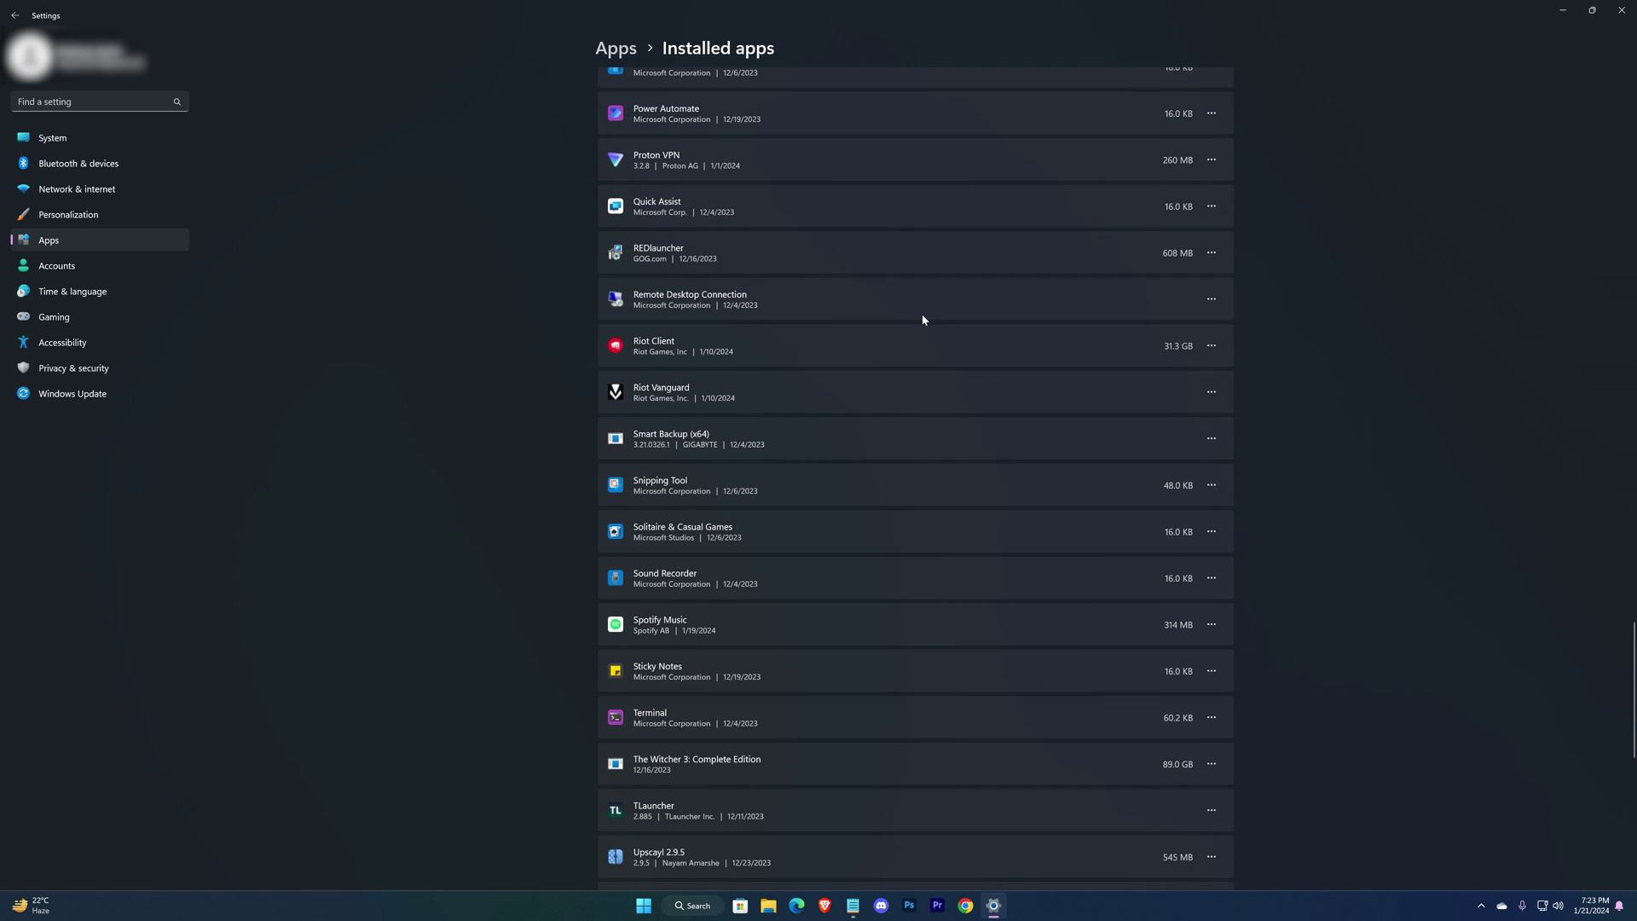
{"action": "scroll", "coordinate": [922, 313], "scroll_direction": "down", "scroll_amount": 2}
{"action": "scroll", "coordinate": [920, 314], "scroll_direction": "down", "scroll_amount": 2}
{"action": "scroll", "coordinate": [919, 314], "scroll_direction": "down", "scroll_amount": 1}
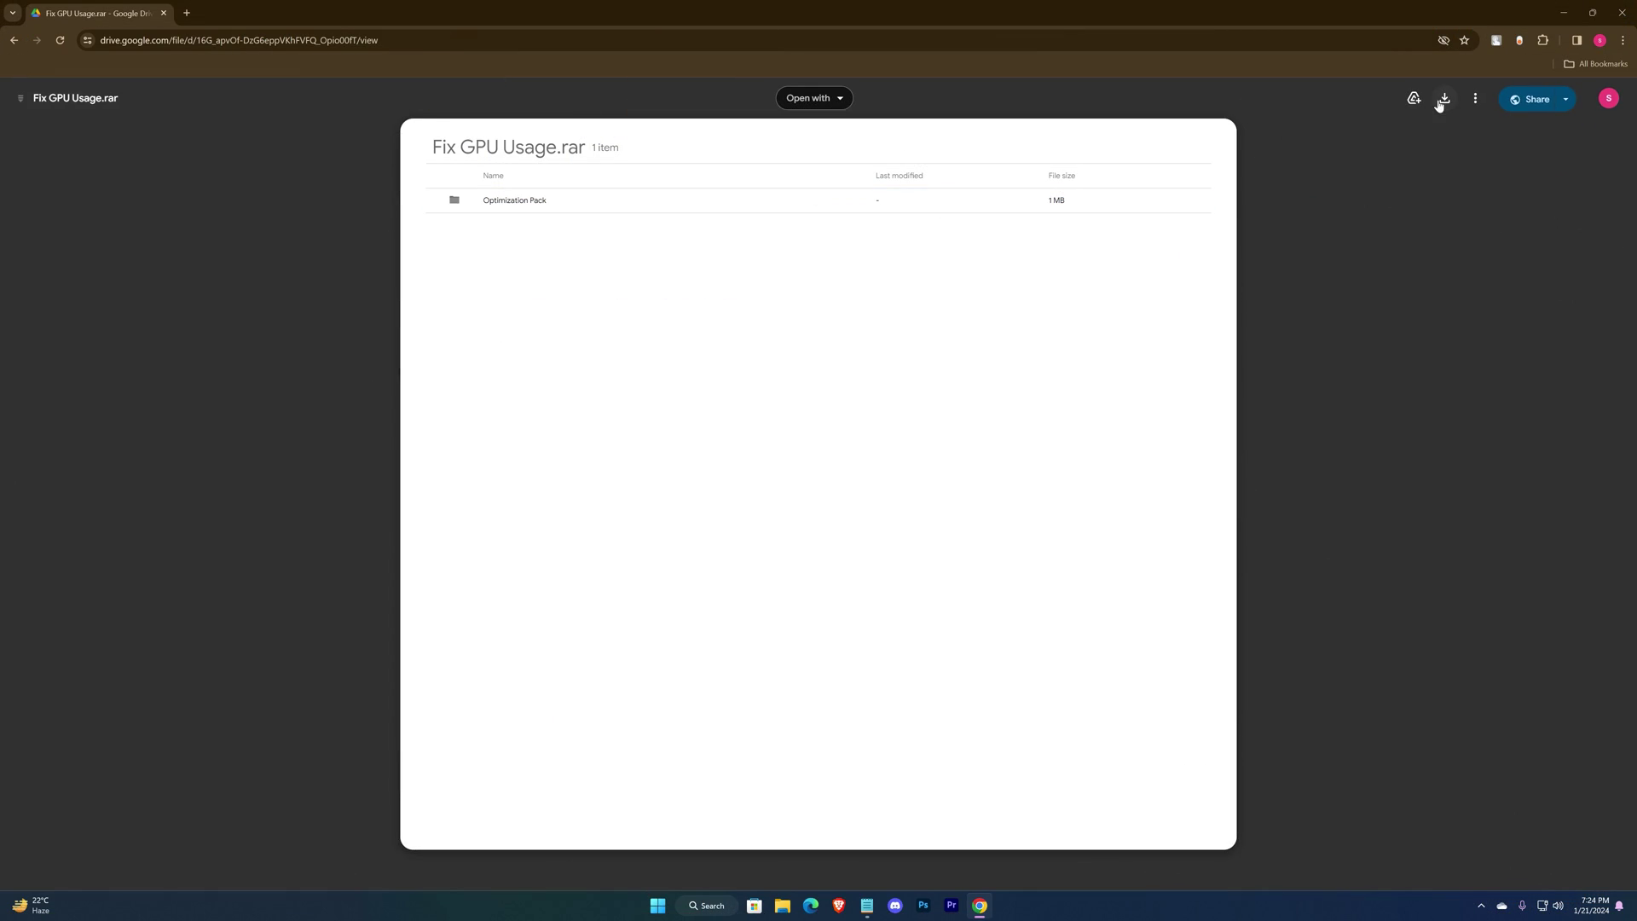
Download Fix GPU Usage.rar from the Google Drive preview
{"action": "left_click", "coordinate": [1443, 98]}
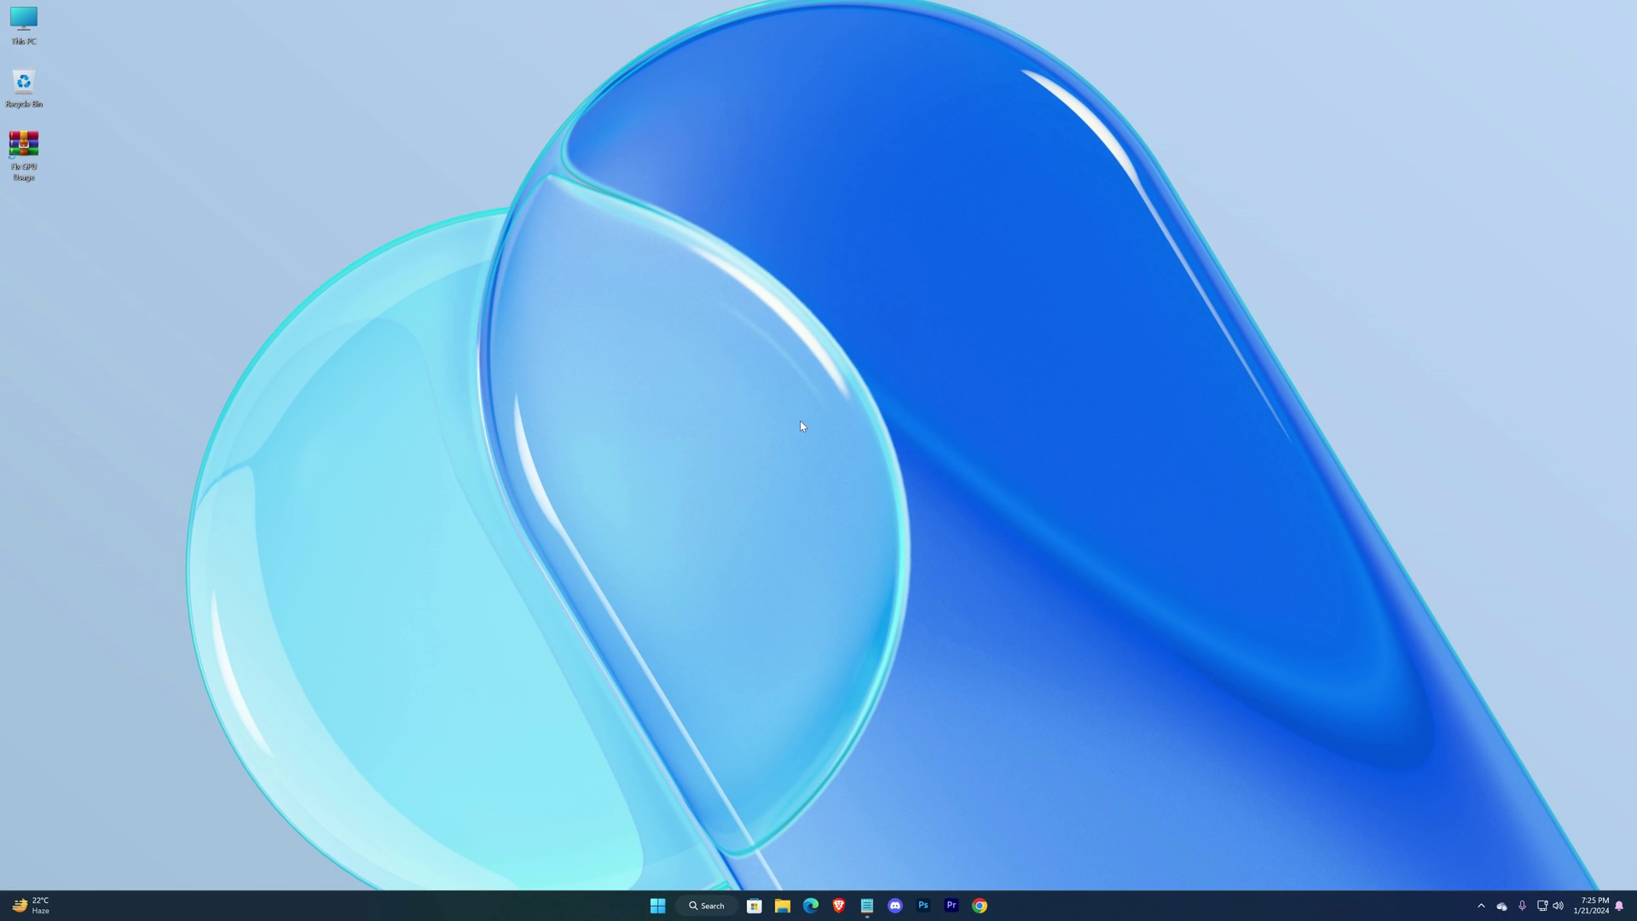
Extract Fix GPU Usage.rar here with WinRAR and open the Optimization Pack folder
{"action": "right_click", "coordinate": [24, 149]}
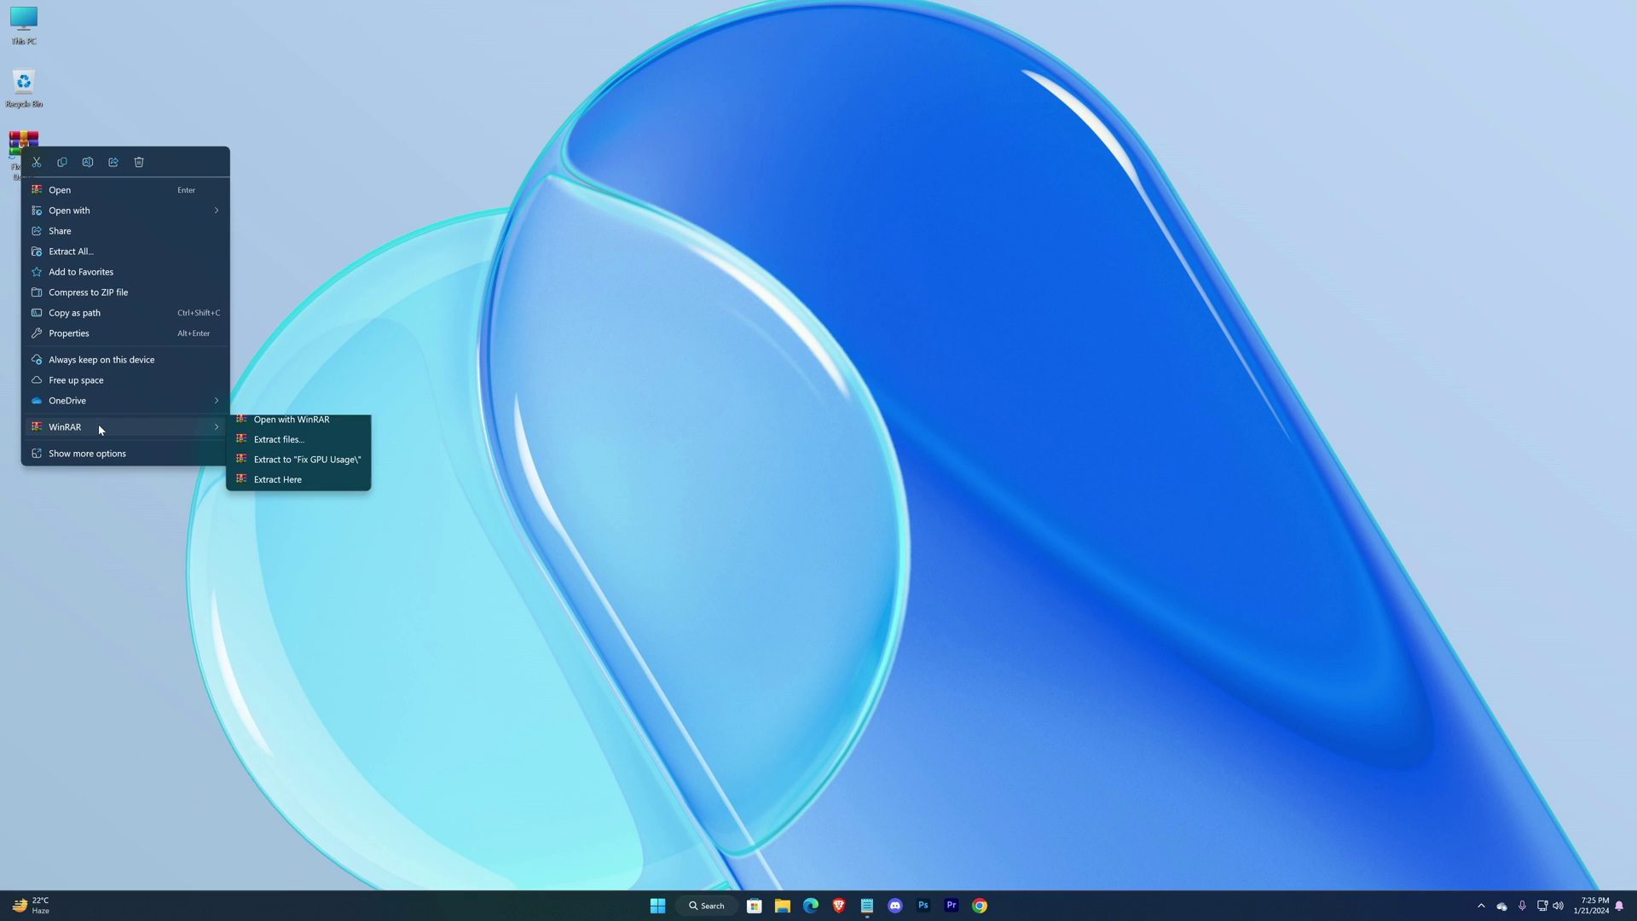
{"action": "left_click", "coordinate": [287, 490]}
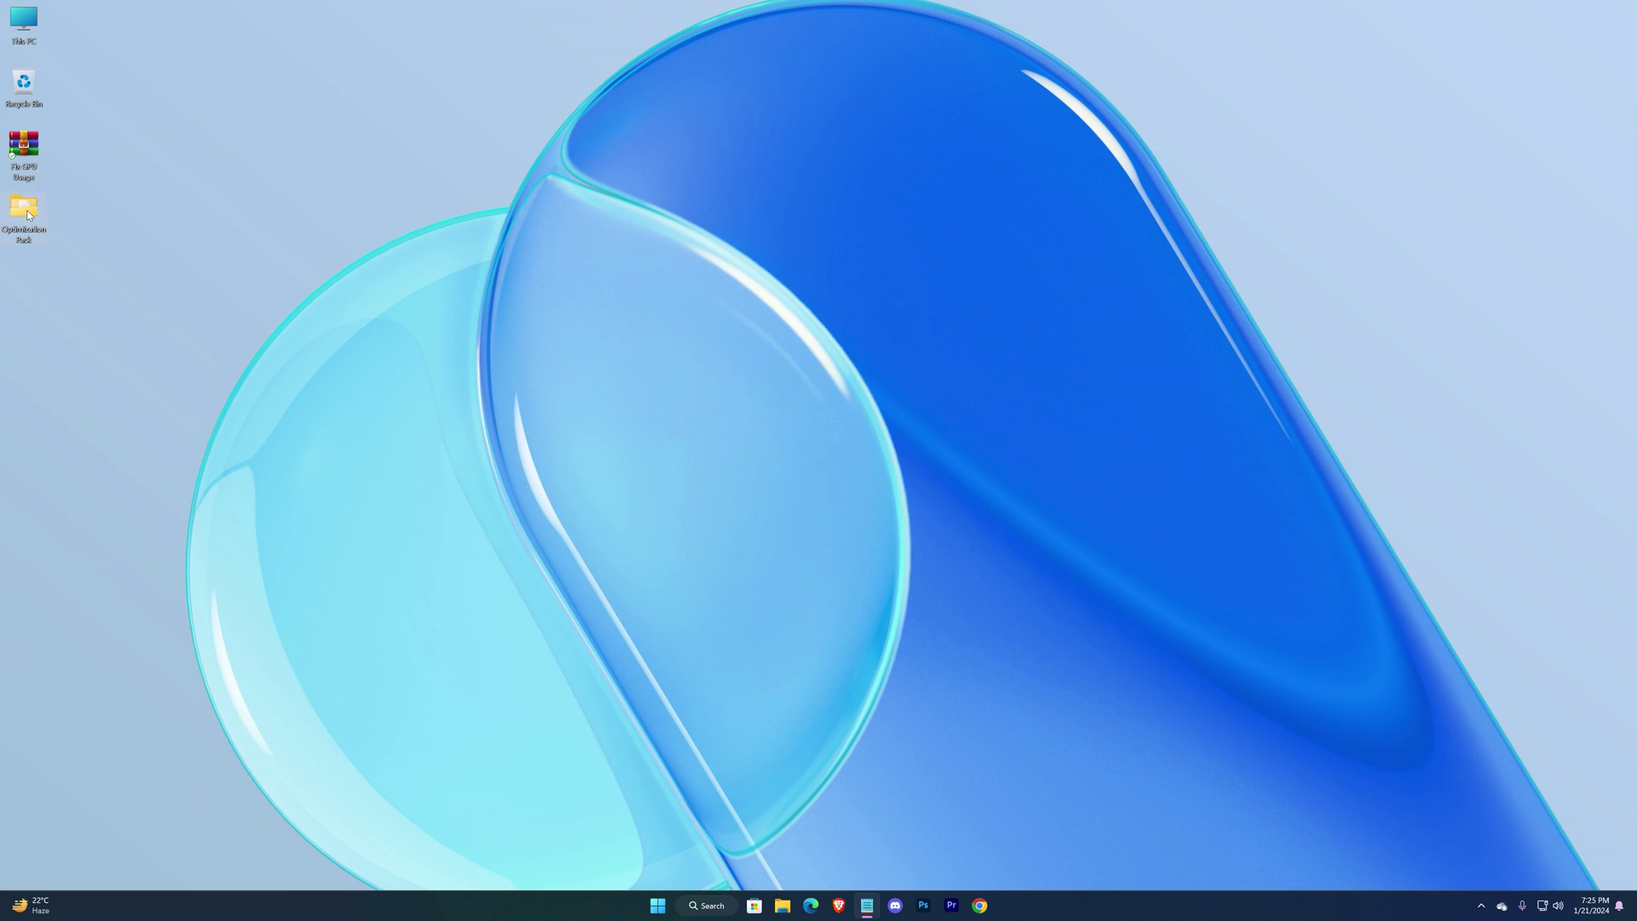
{"action": "double_click", "coordinate": [14, 214]}
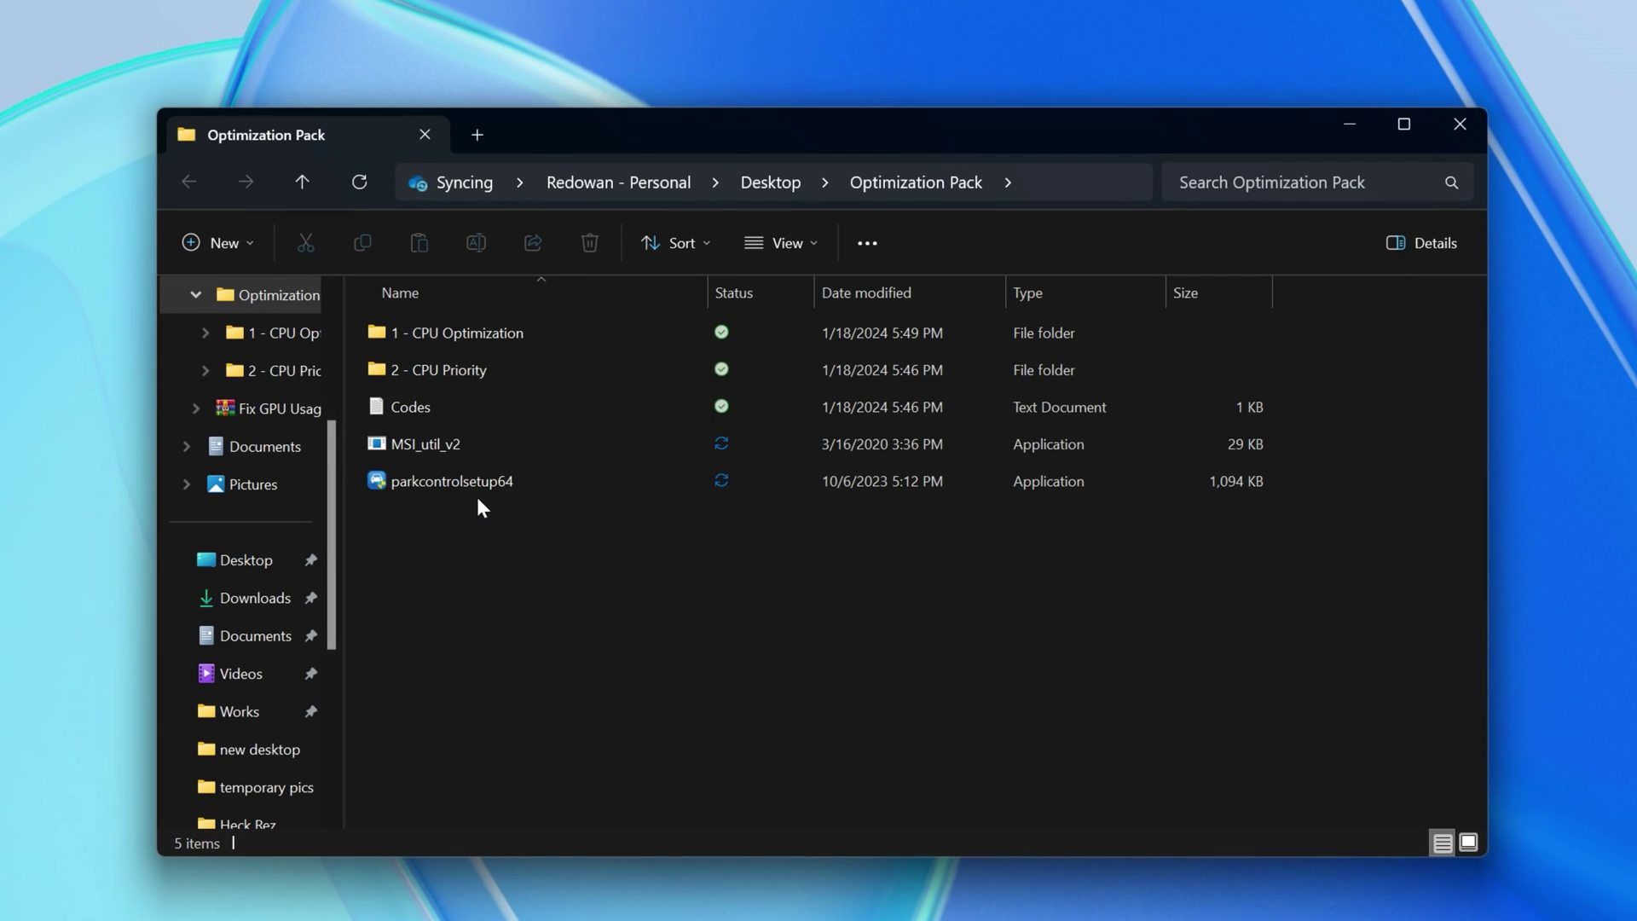
Run parkcontrolsetup64 in English and install ParkControl into the default folder
{"action": "left_click", "coordinate": [432, 492]}
{"action": "double_click", "coordinate": [519, 476]}
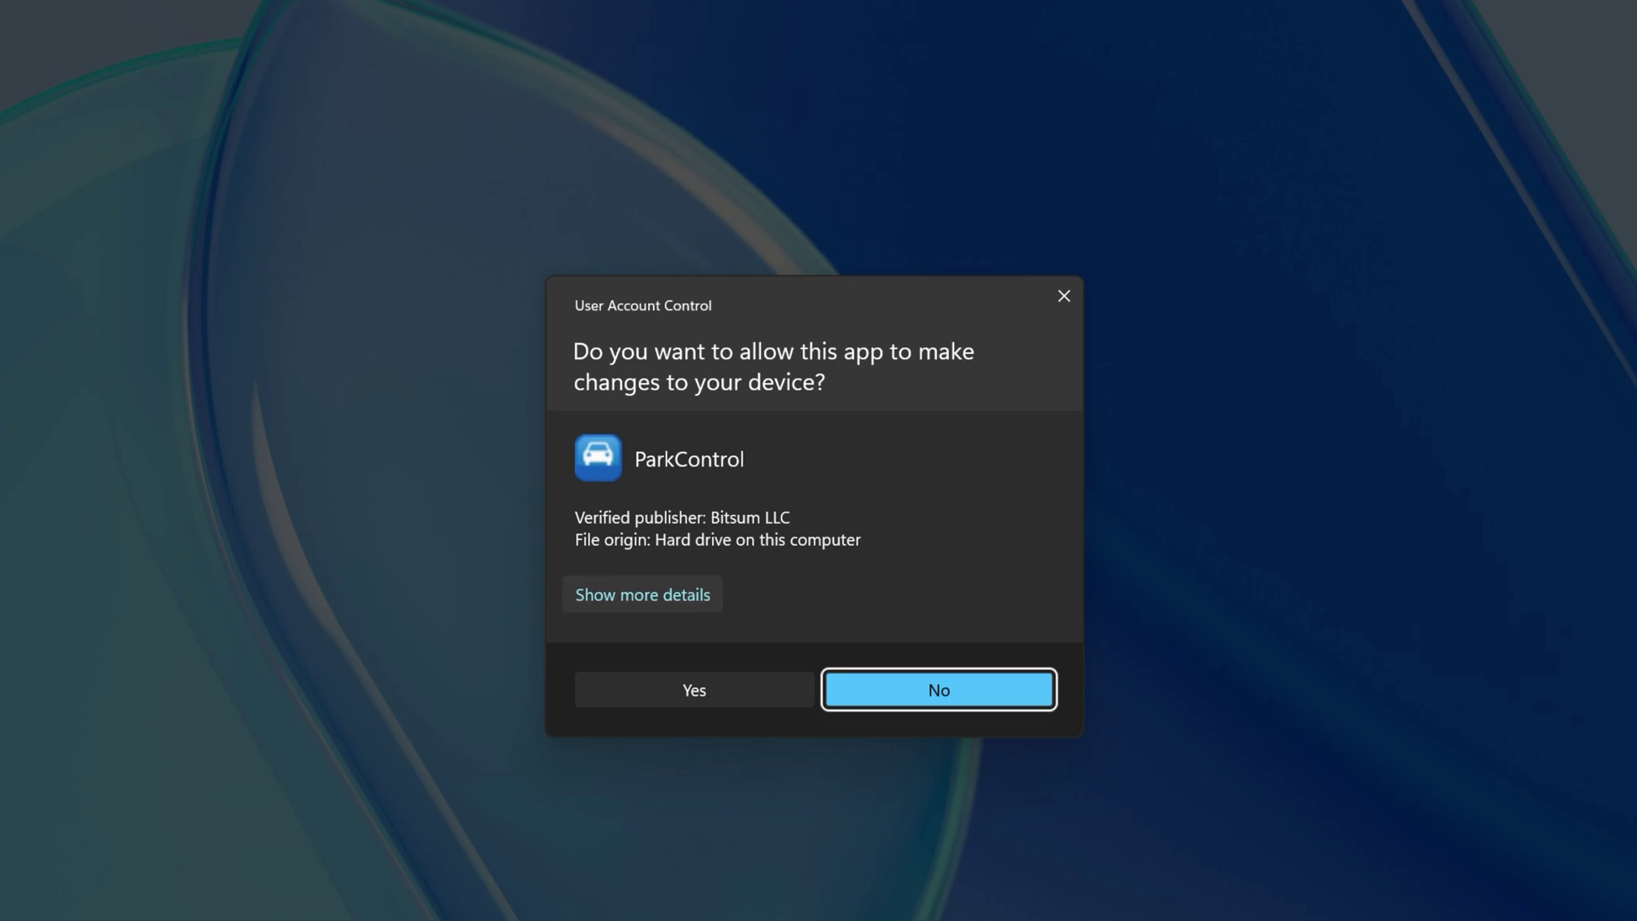
{"action": "left_click", "coordinate": [661, 691]}
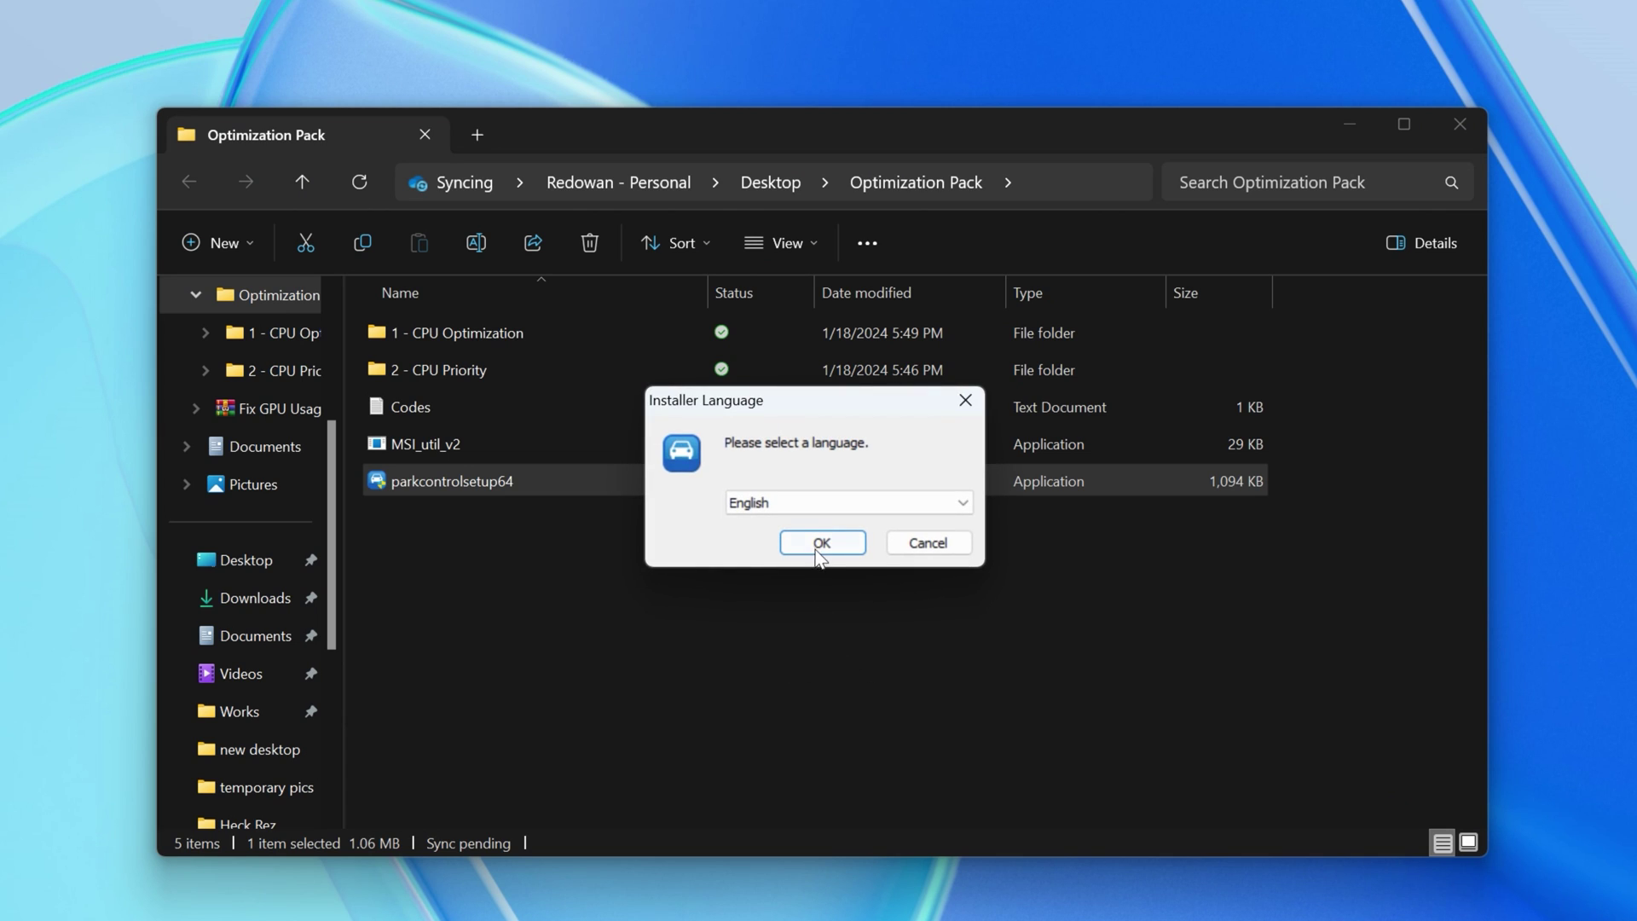
{"action": "left_click", "coordinate": [818, 556]}
{"action": "left_click", "coordinate": [959, 683]}
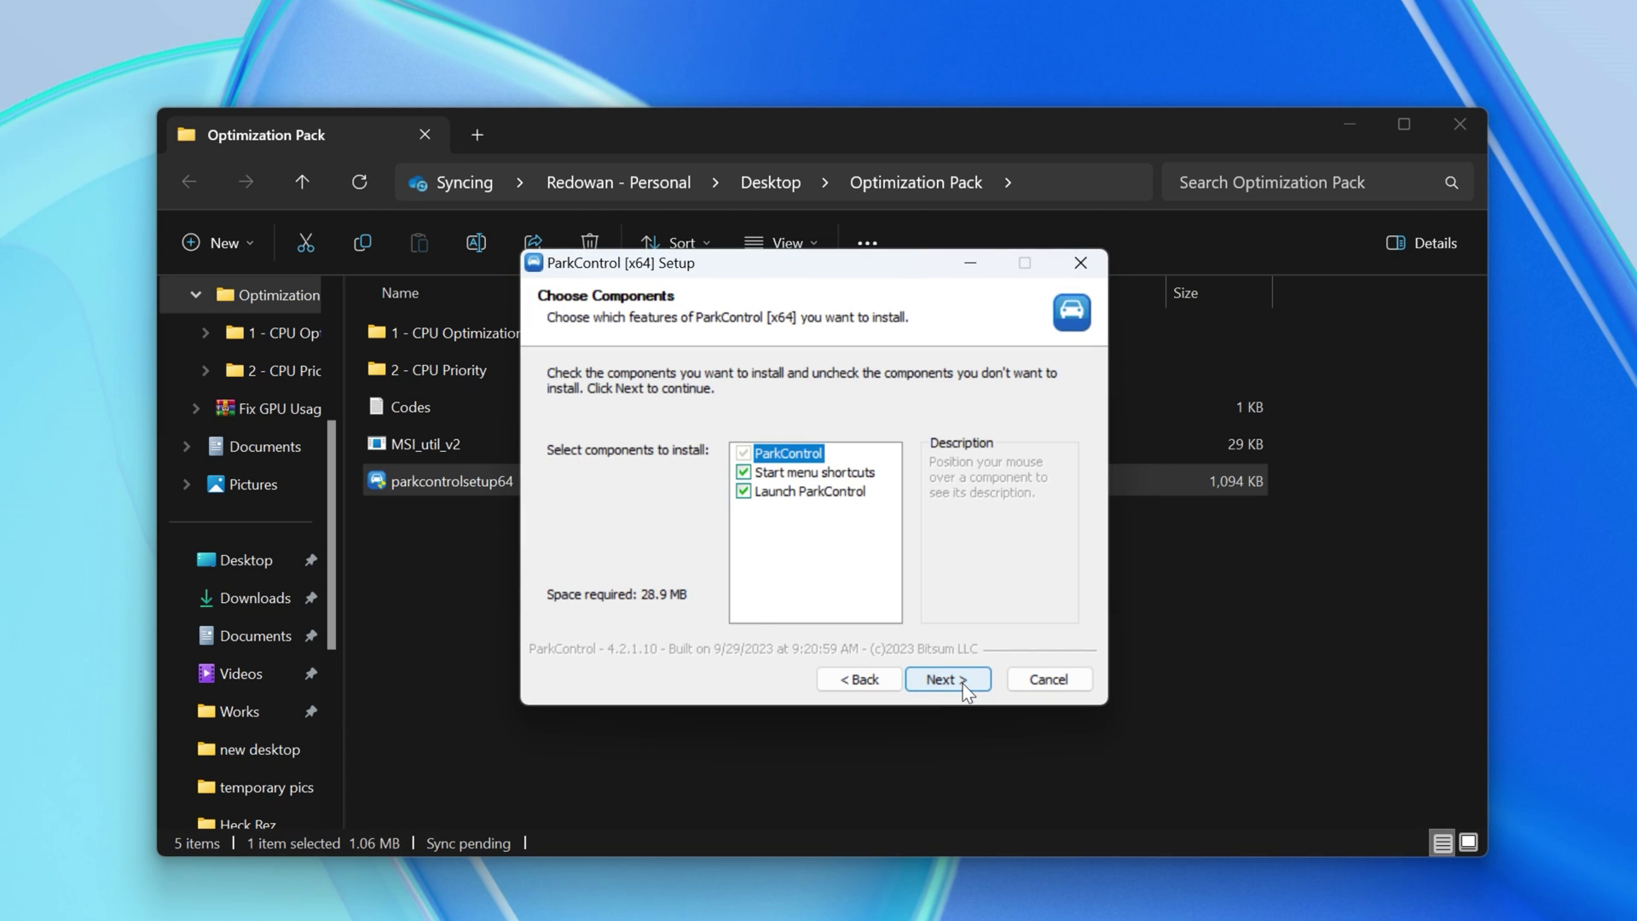
{"action": "left_click", "coordinate": [951, 679]}
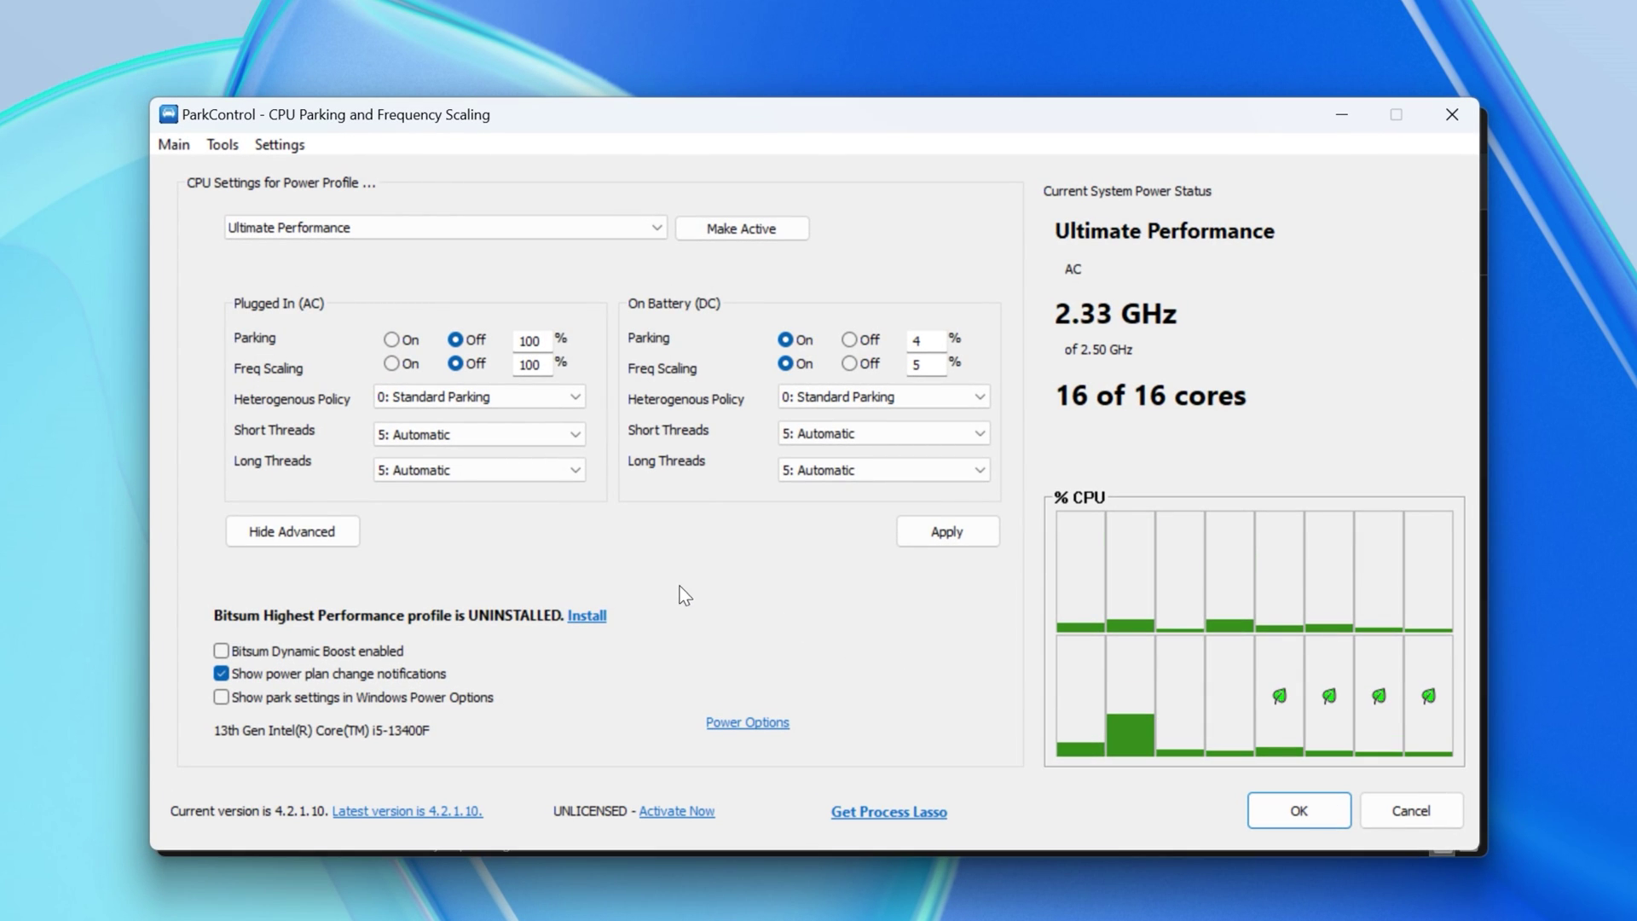
Select the High performance profile in ParkControl for editing
{"action": "left_click", "coordinate": [623, 225]}
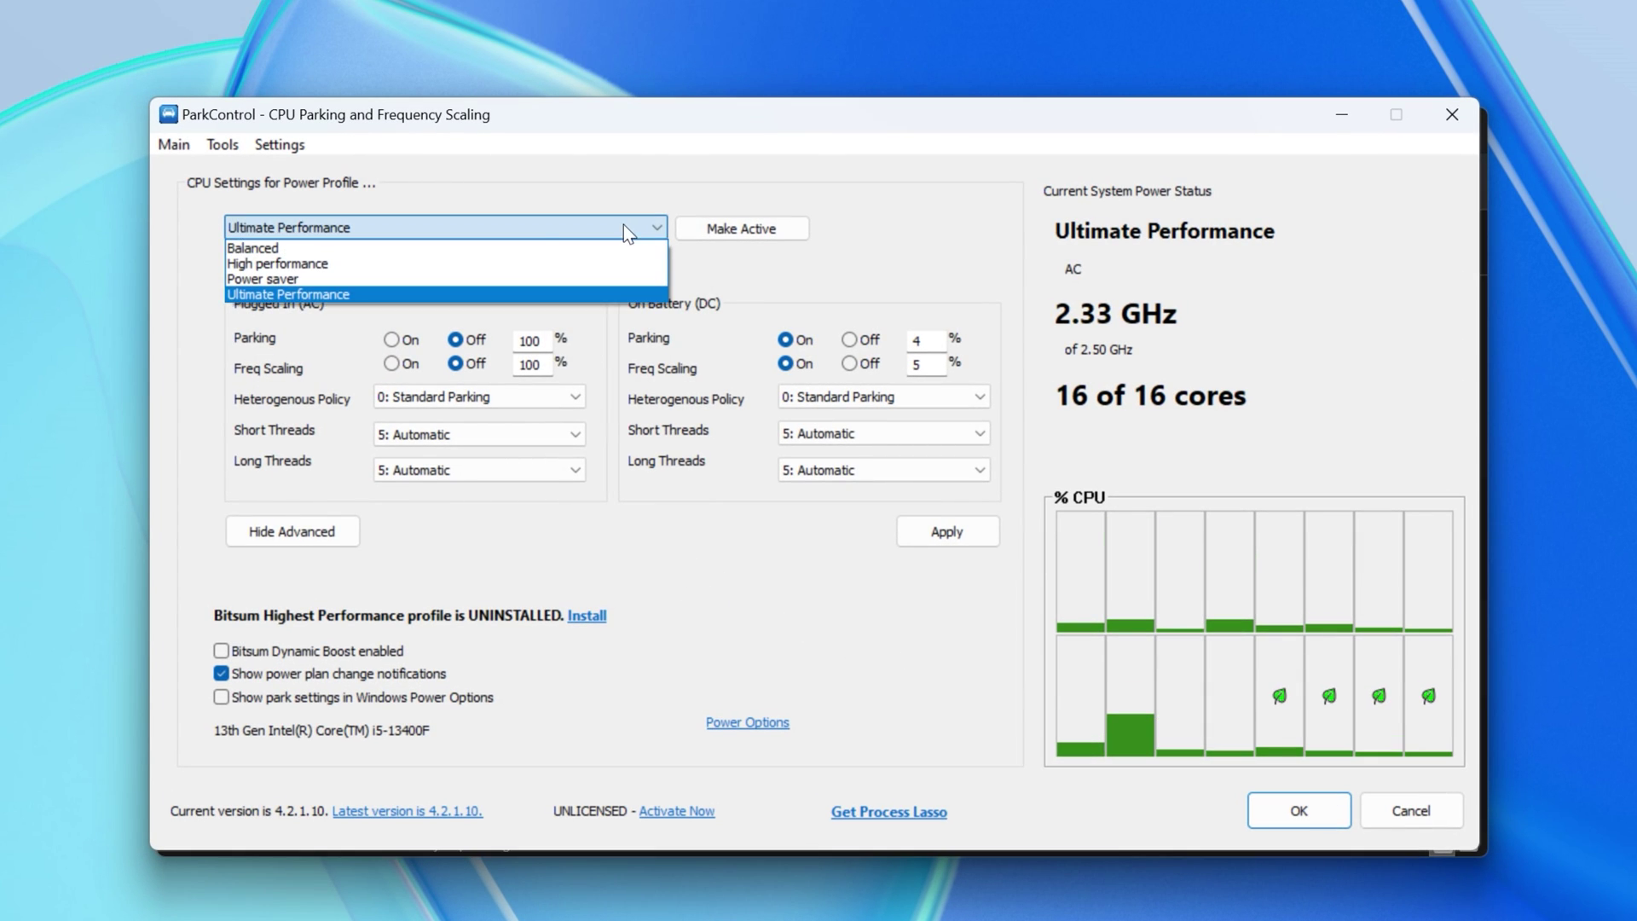
{"action": "left_click", "coordinate": [299, 296]}
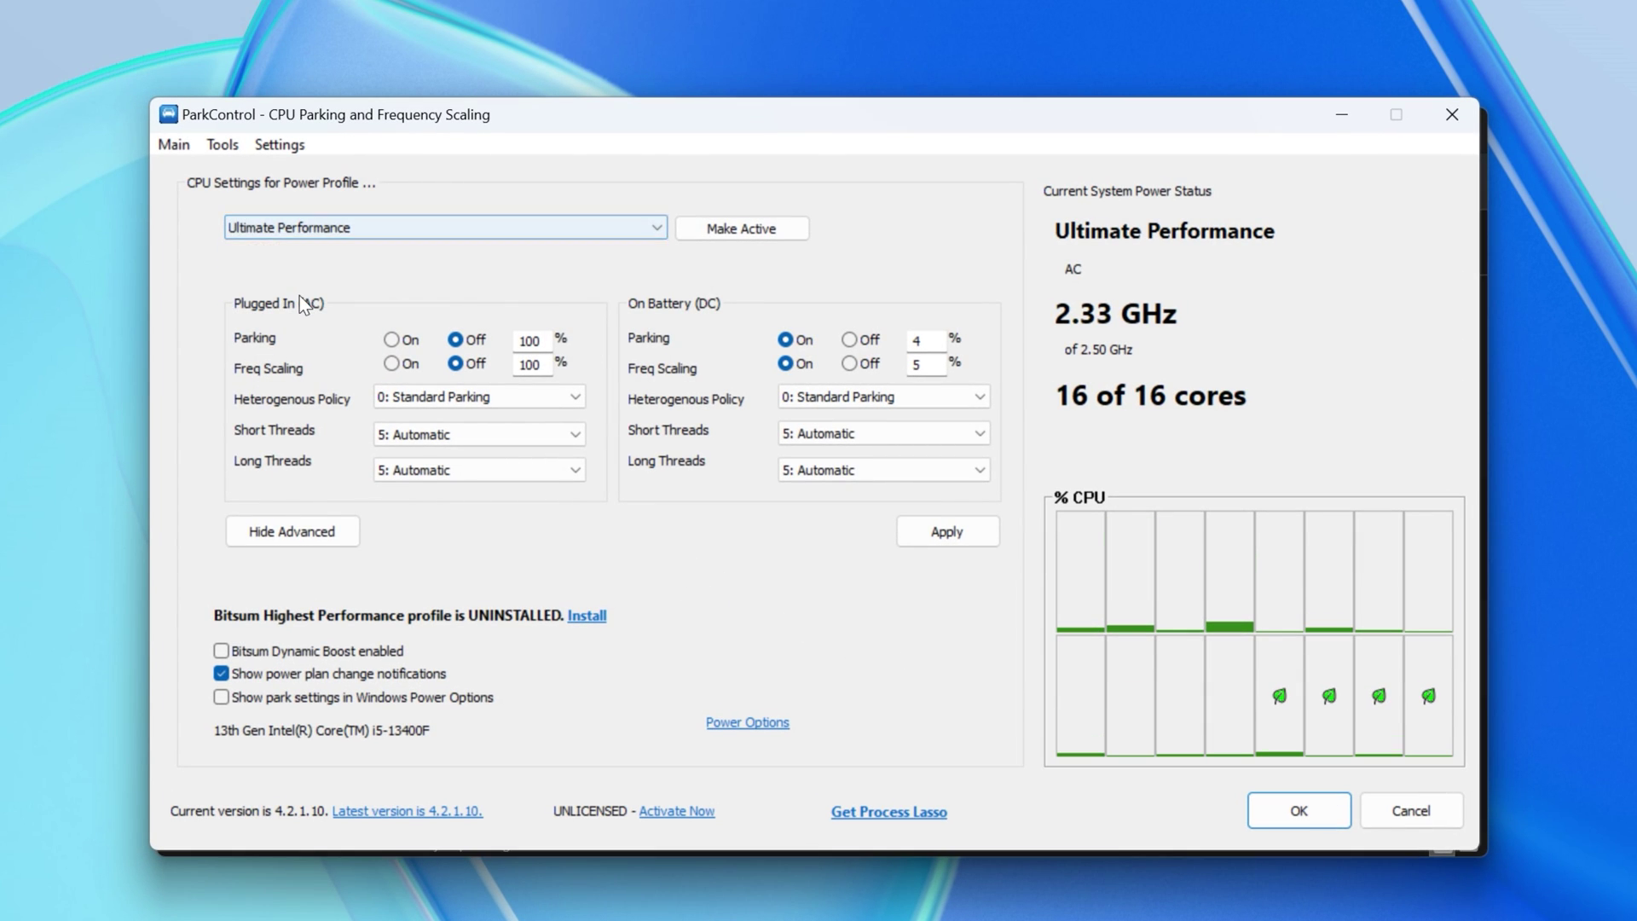
{"action": "left_click", "coordinate": [367, 226]}
{"action": "left_click", "coordinate": [375, 261]}
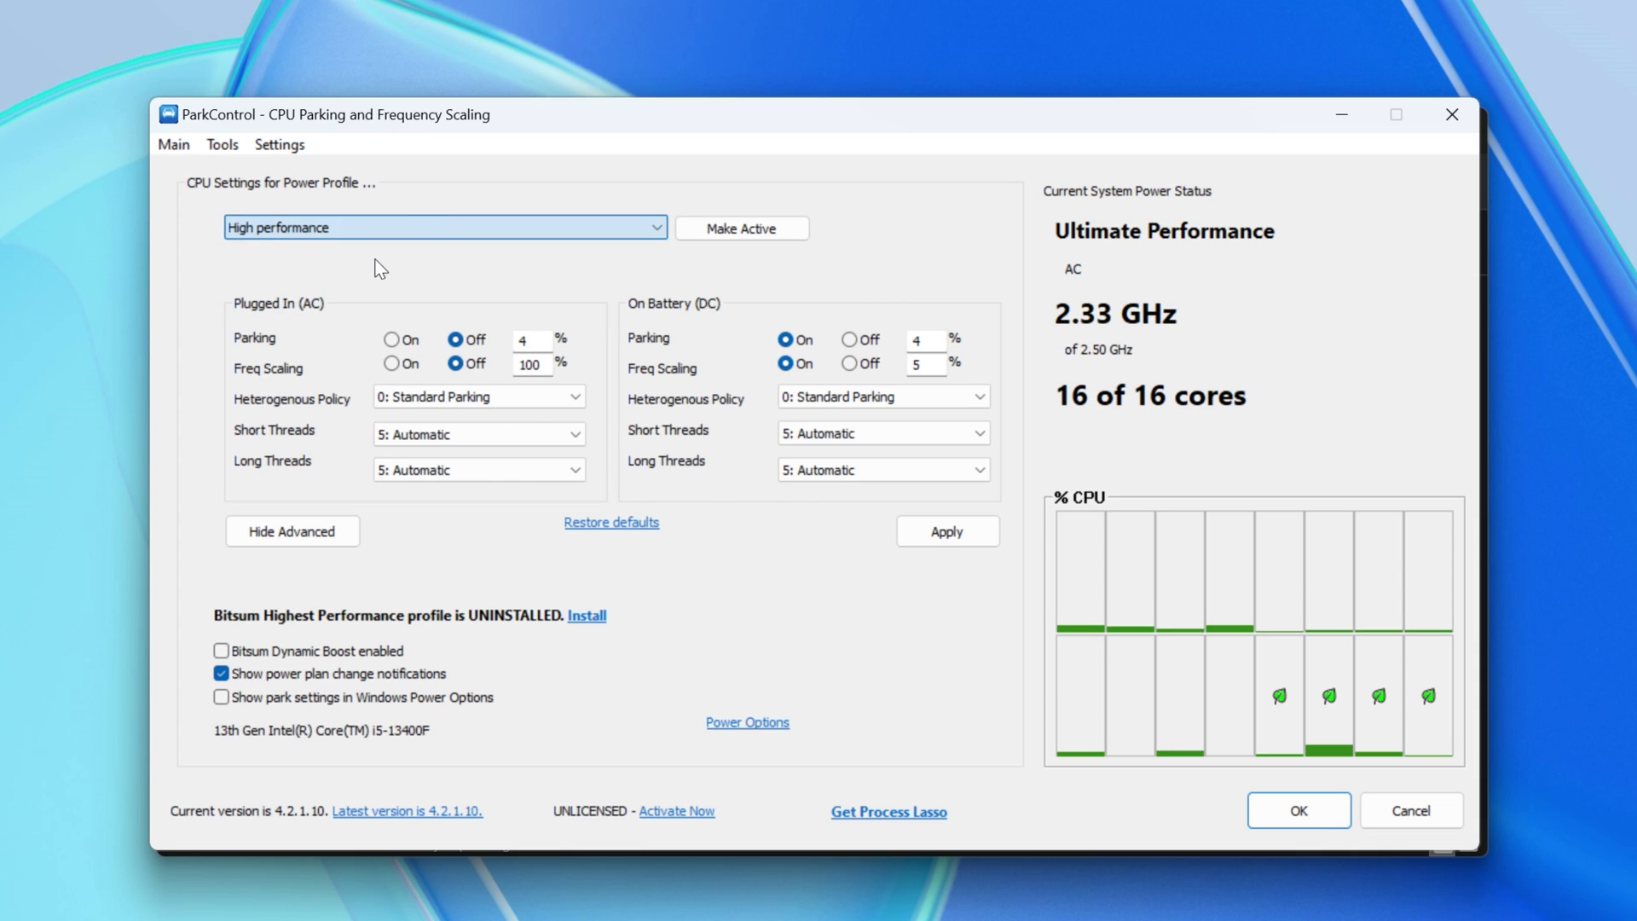
Turn off AC Parking, DC Parking and DC Freq Scaling, apply and close with OK
{"action": "left_click", "coordinate": [457, 340]}
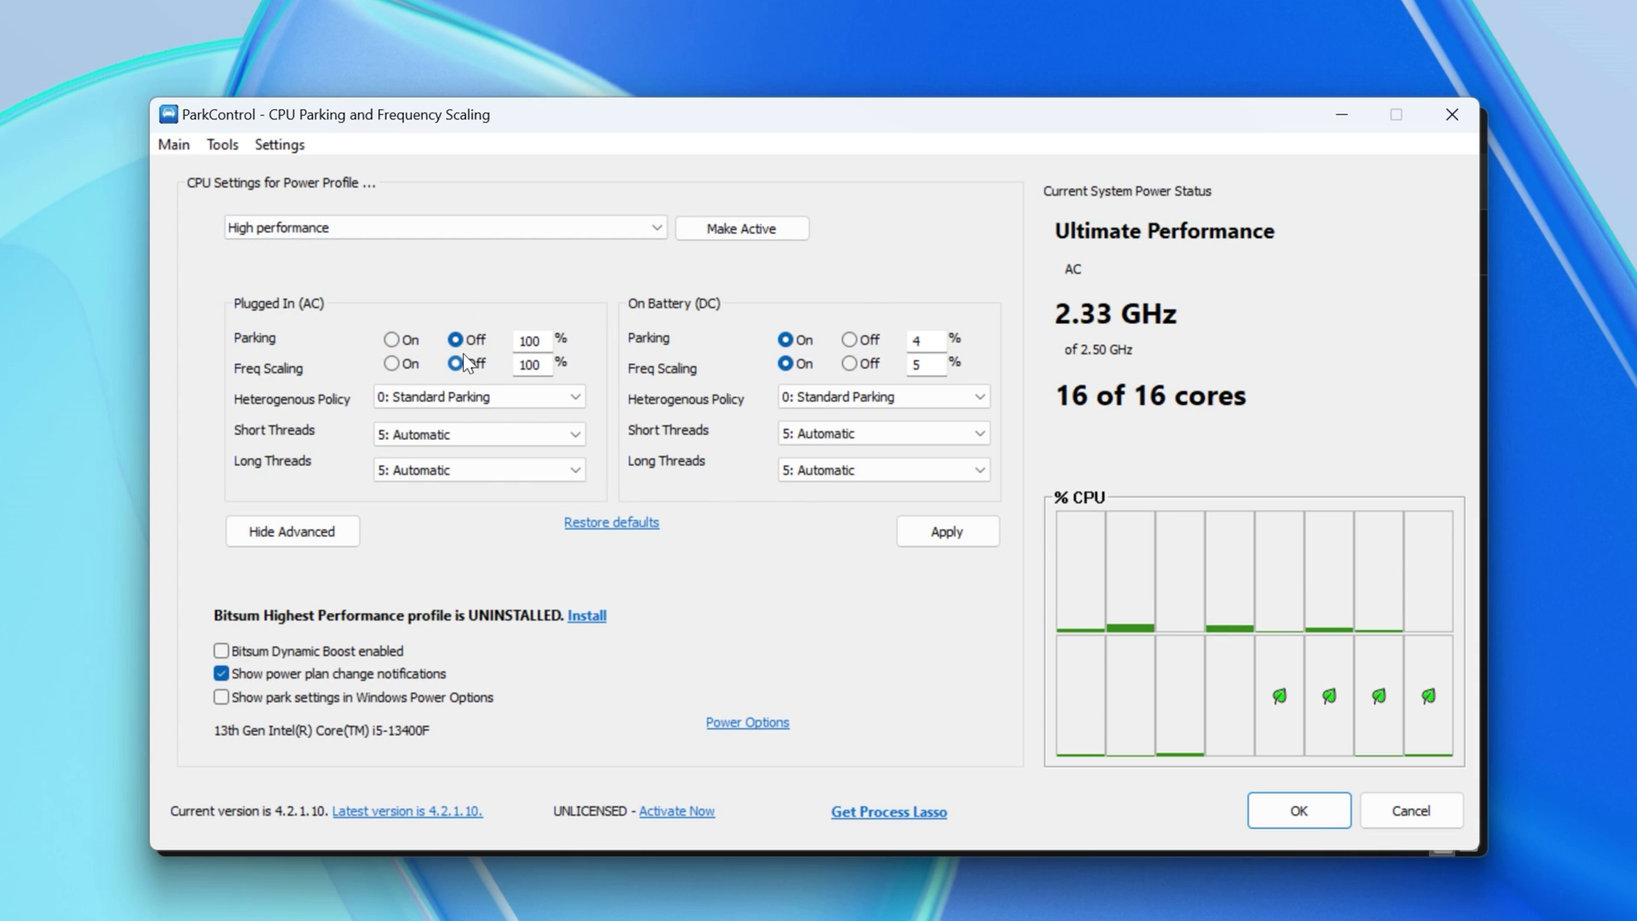
{"action": "left_click", "coordinate": [849, 340]}
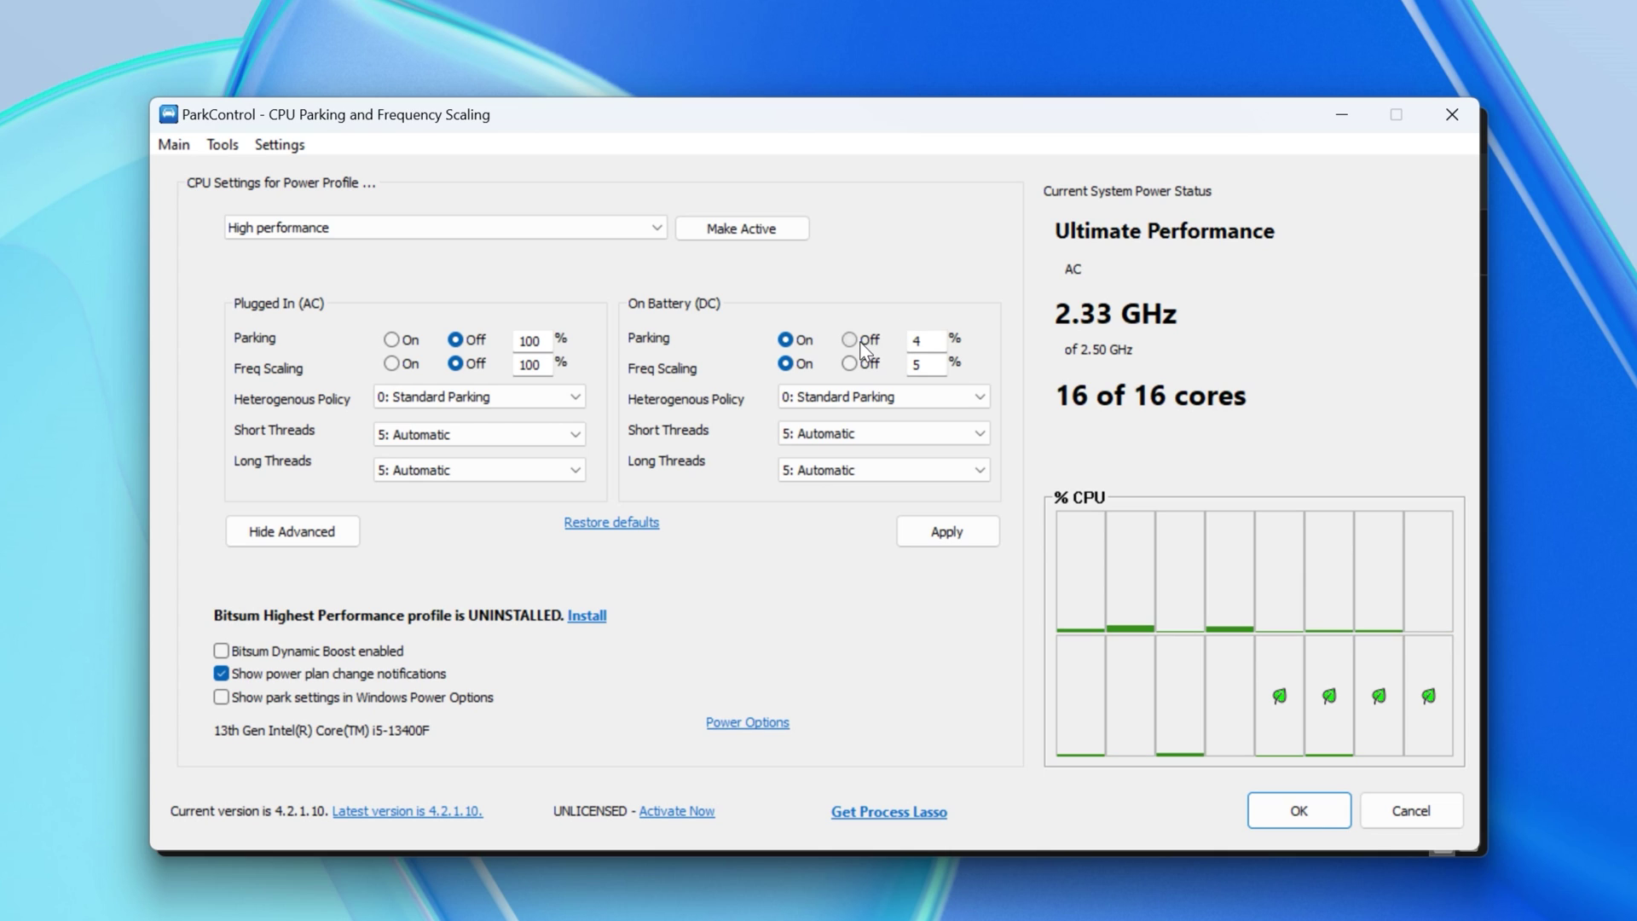
{"action": "left_click", "coordinate": [849, 365]}
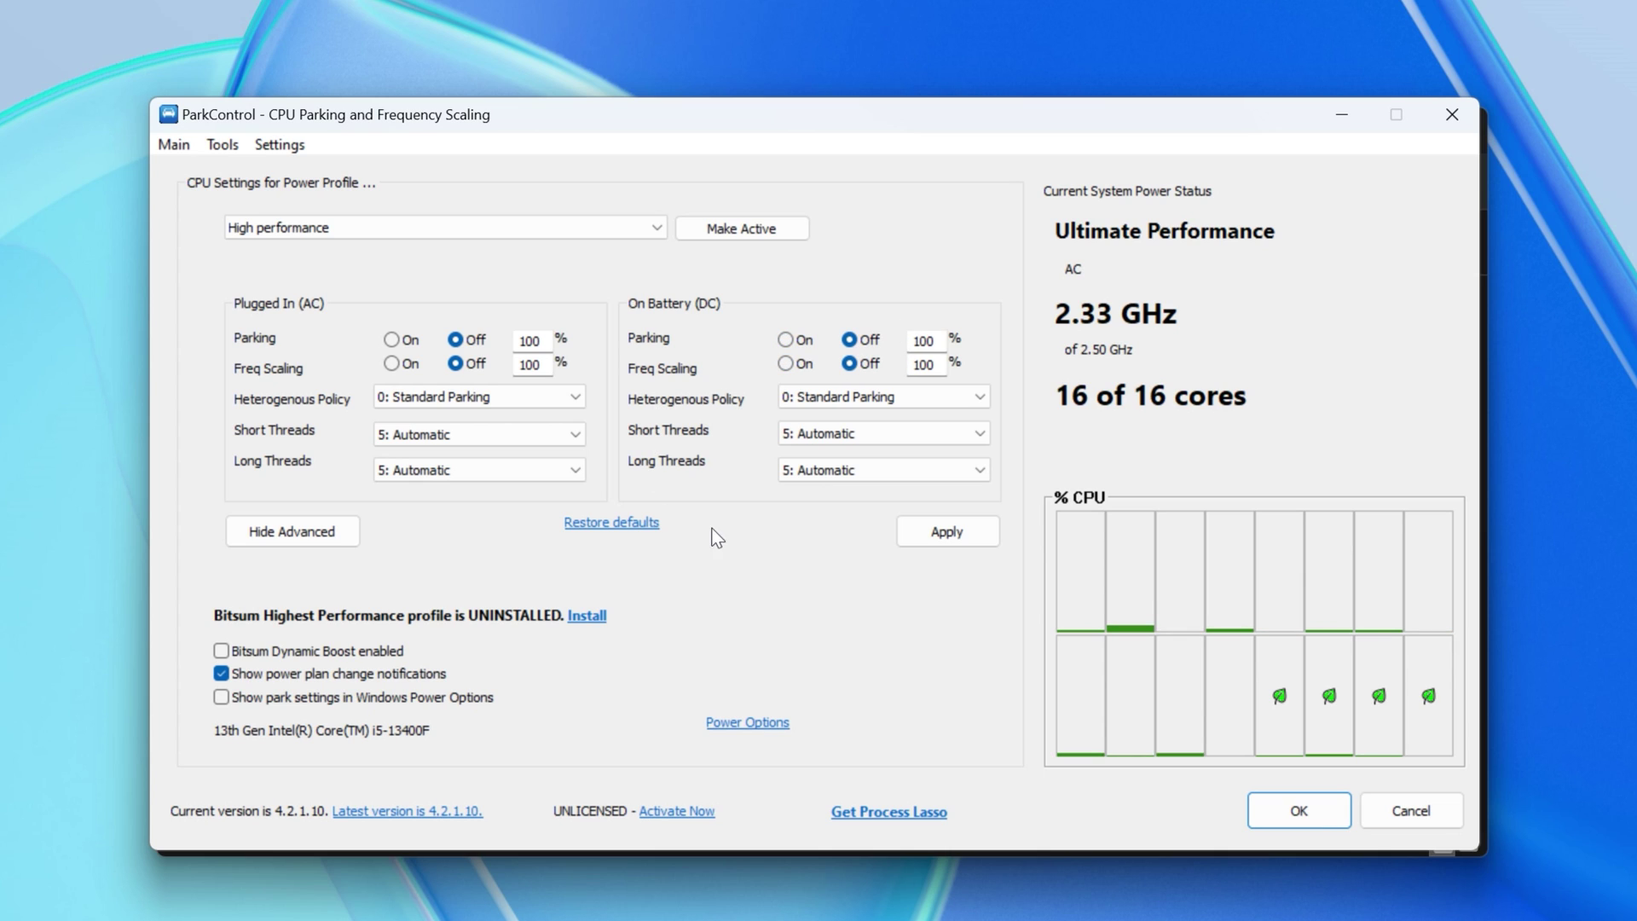
{"action": "left_click", "coordinate": [947, 534]}
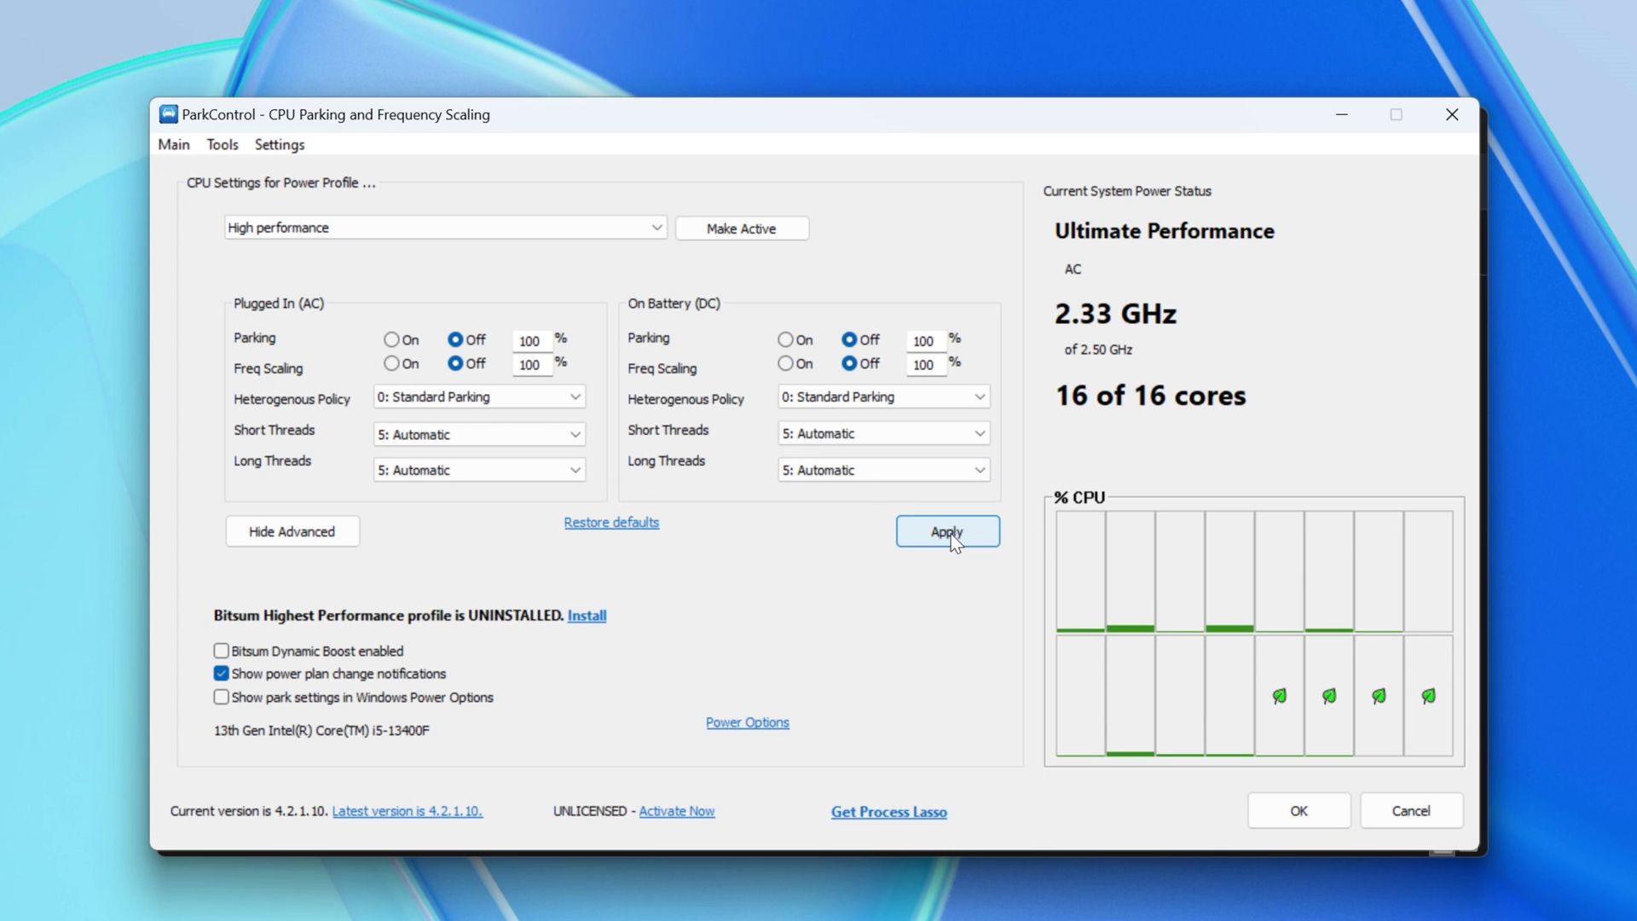
{"action": "left_click", "coordinate": [1288, 808]}
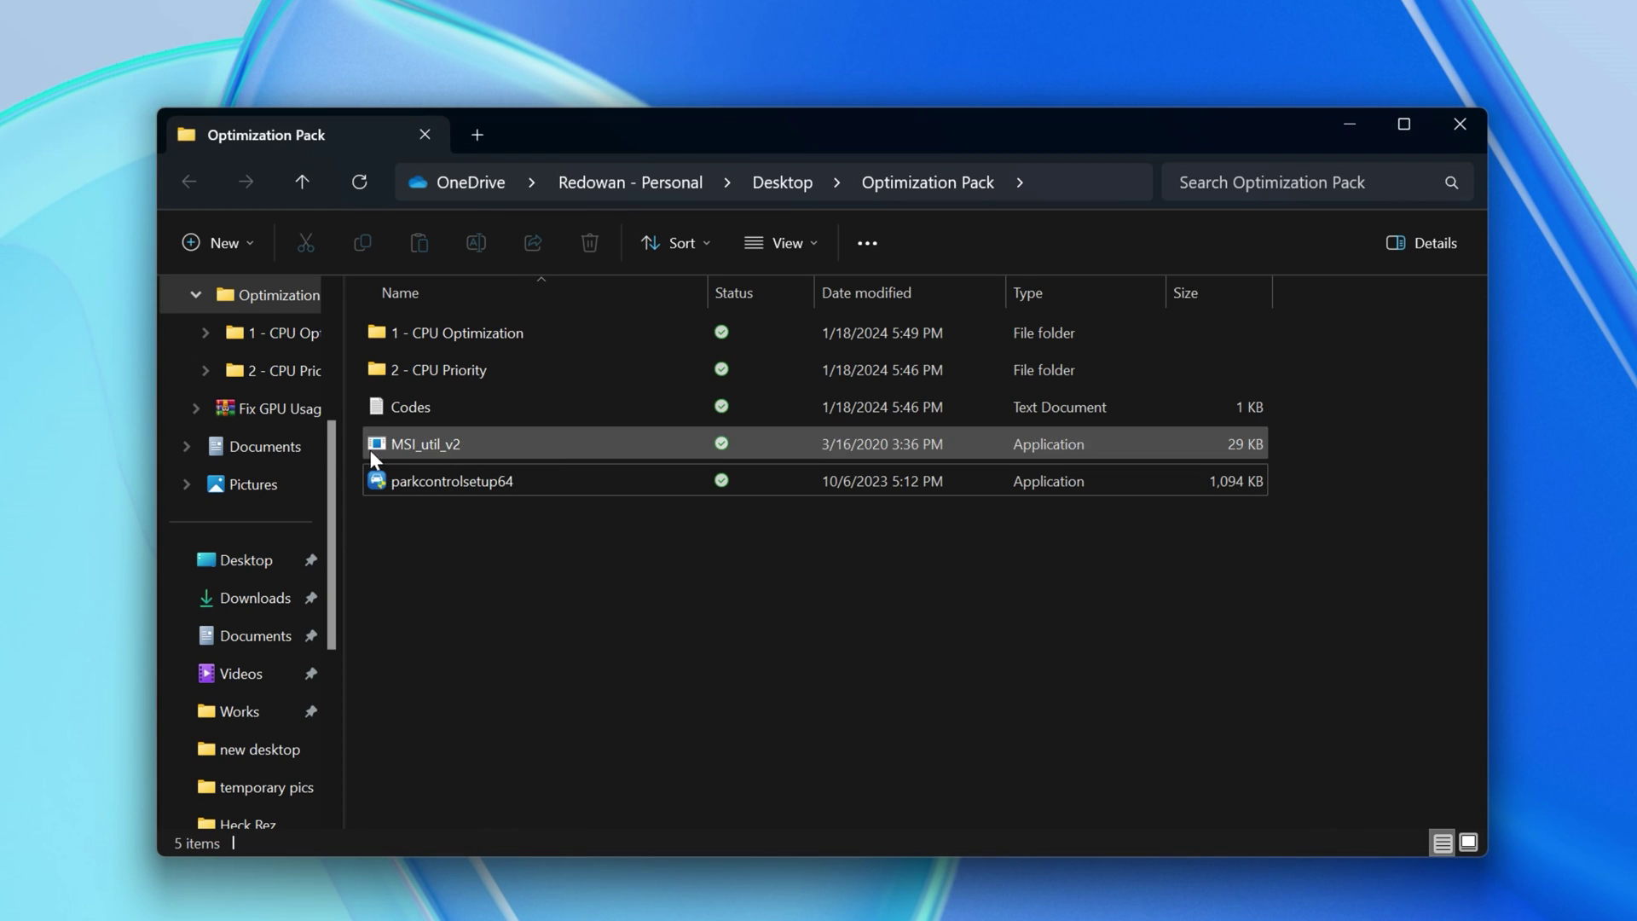
Launch MSI_util_v2 as administrator and allow it to run
{"action": "left_click", "coordinate": [411, 443]}
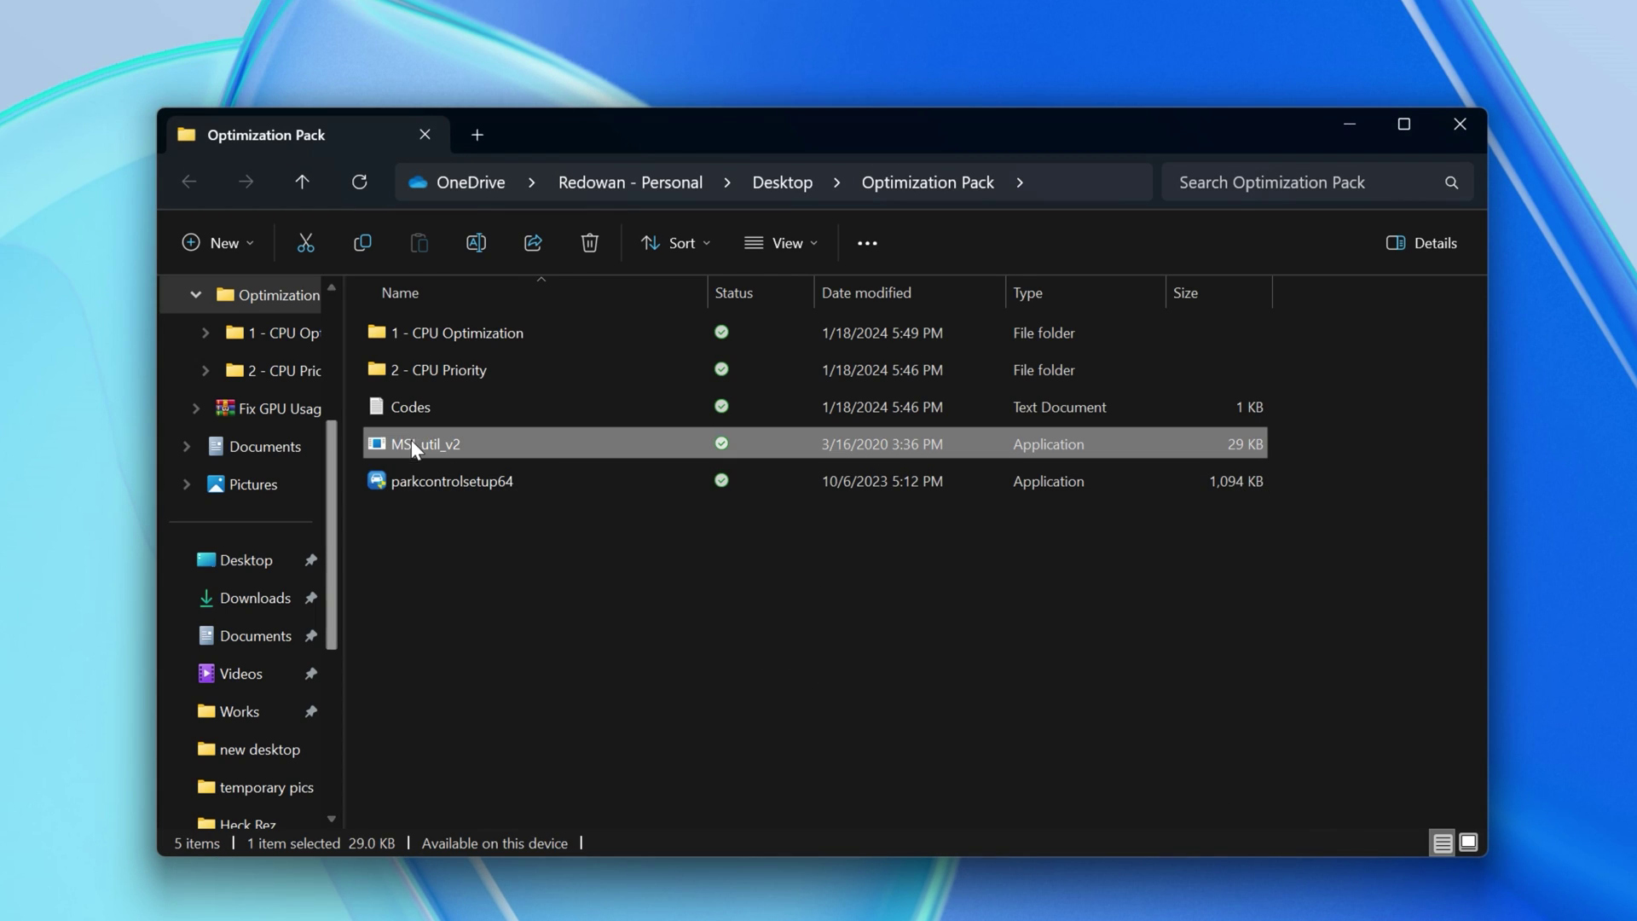
{"action": "right_click", "coordinate": [560, 443]}
{"action": "left_click", "coordinate": [686, 603]}
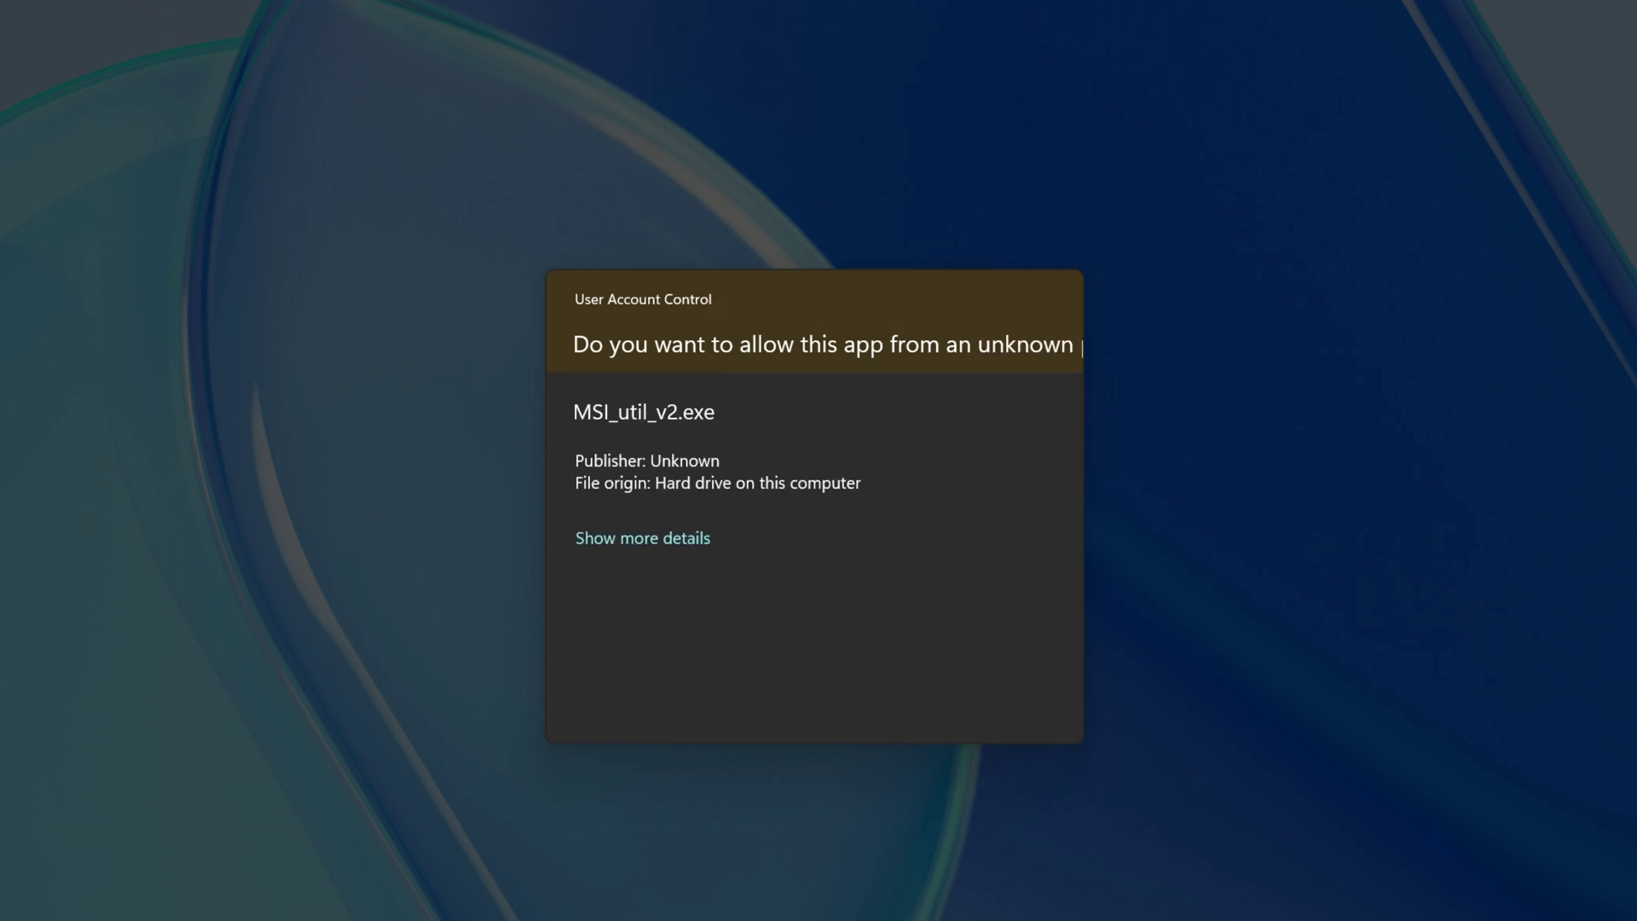
{"action": "left_click", "coordinate": [708, 691]}
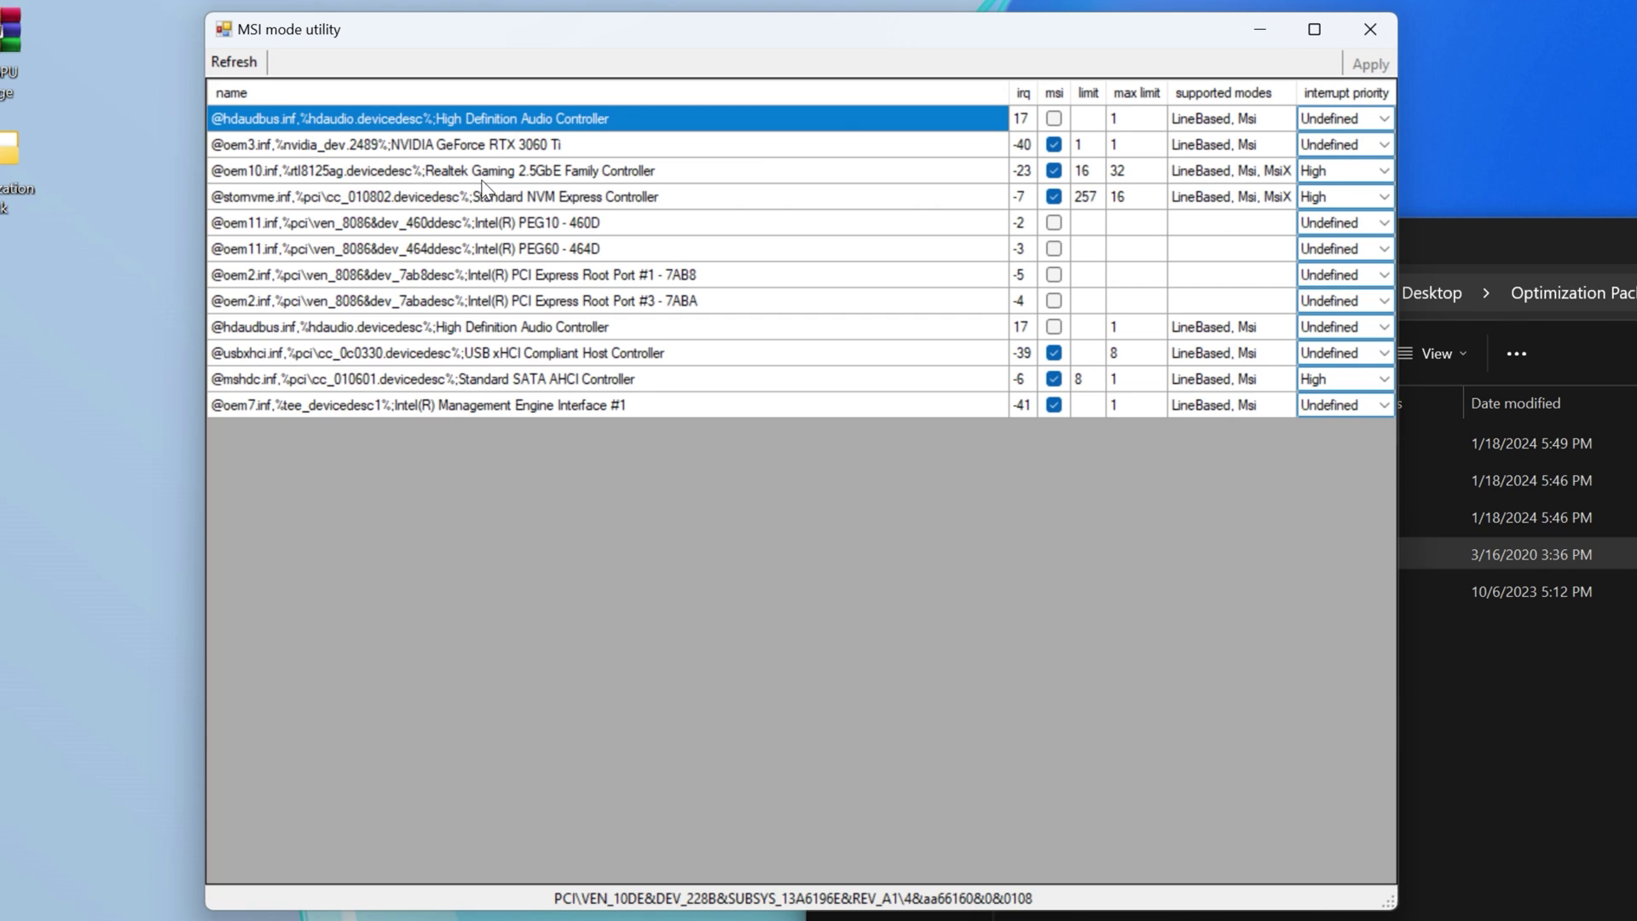
Give the NVIDIA GeForce RTX 3060 Ti High interrupt priority, apply it, and close the utility
{"action": "left_click", "coordinate": [566, 148]}
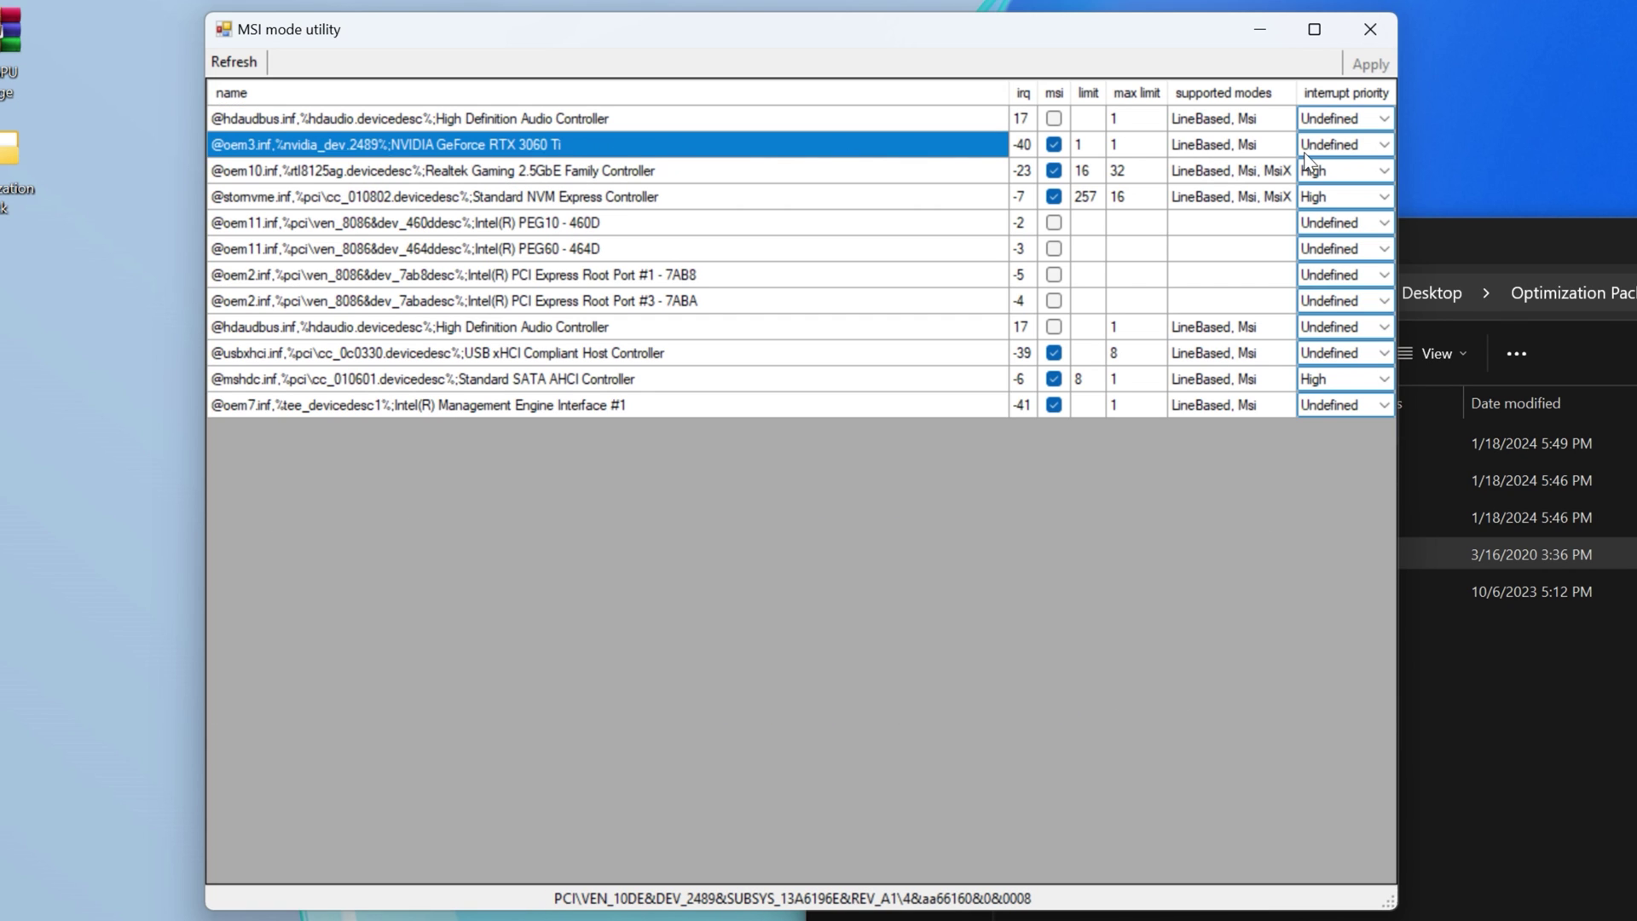
{"action": "left_click", "coordinate": [1360, 145]}
{"action": "left_click", "coordinate": [1383, 143]}
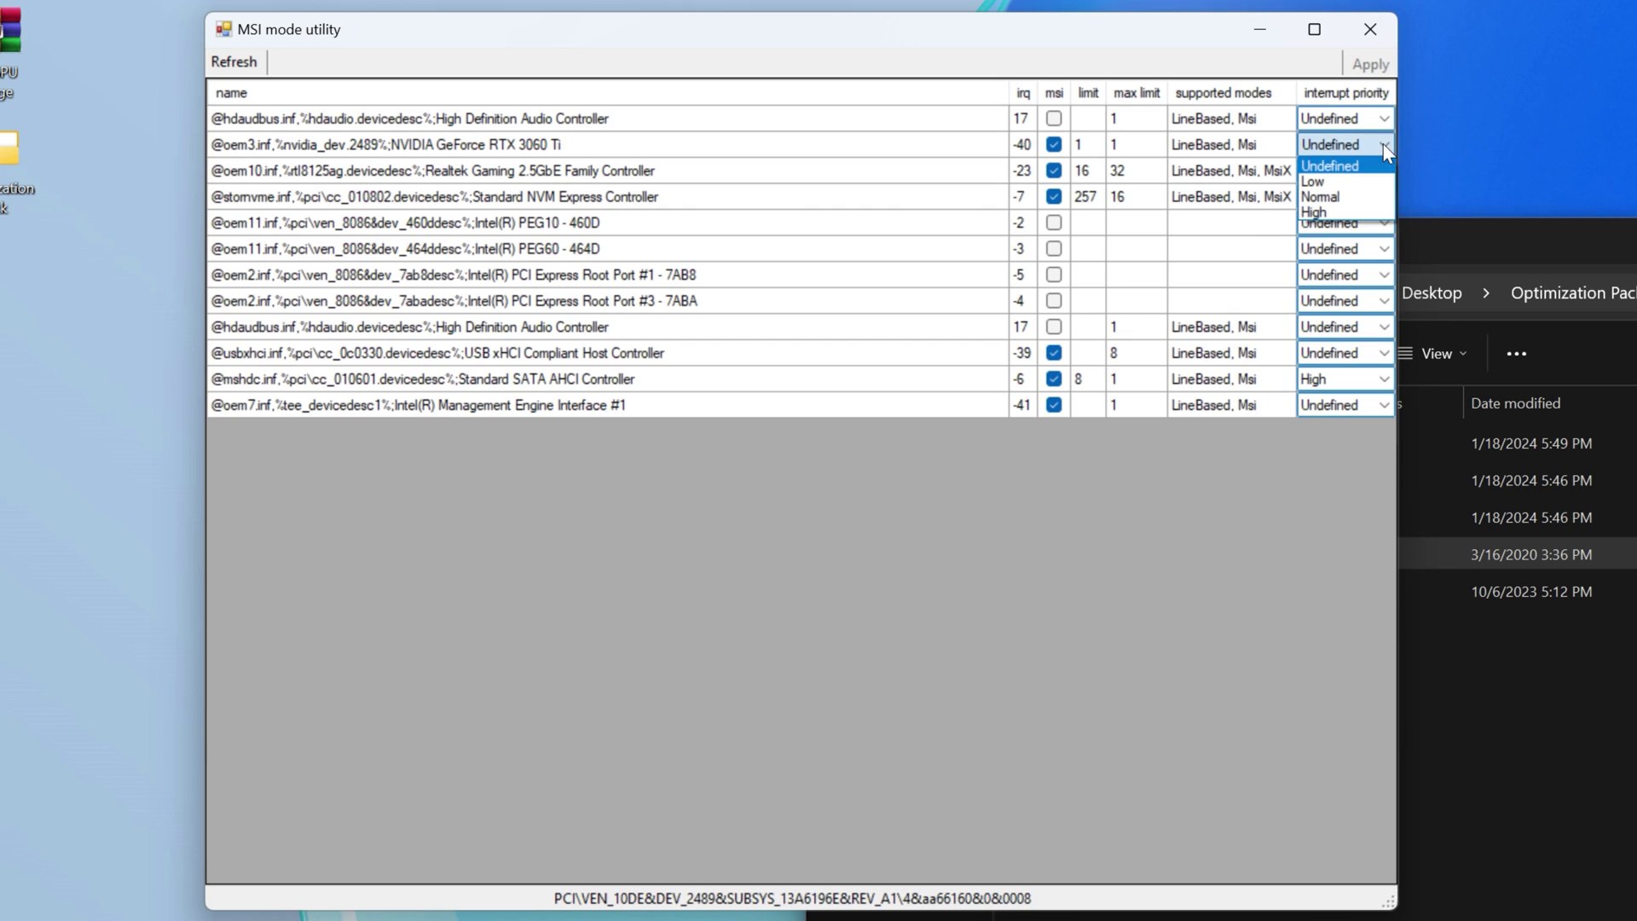
{"action": "left_click", "coordinate": [1324, 213]}
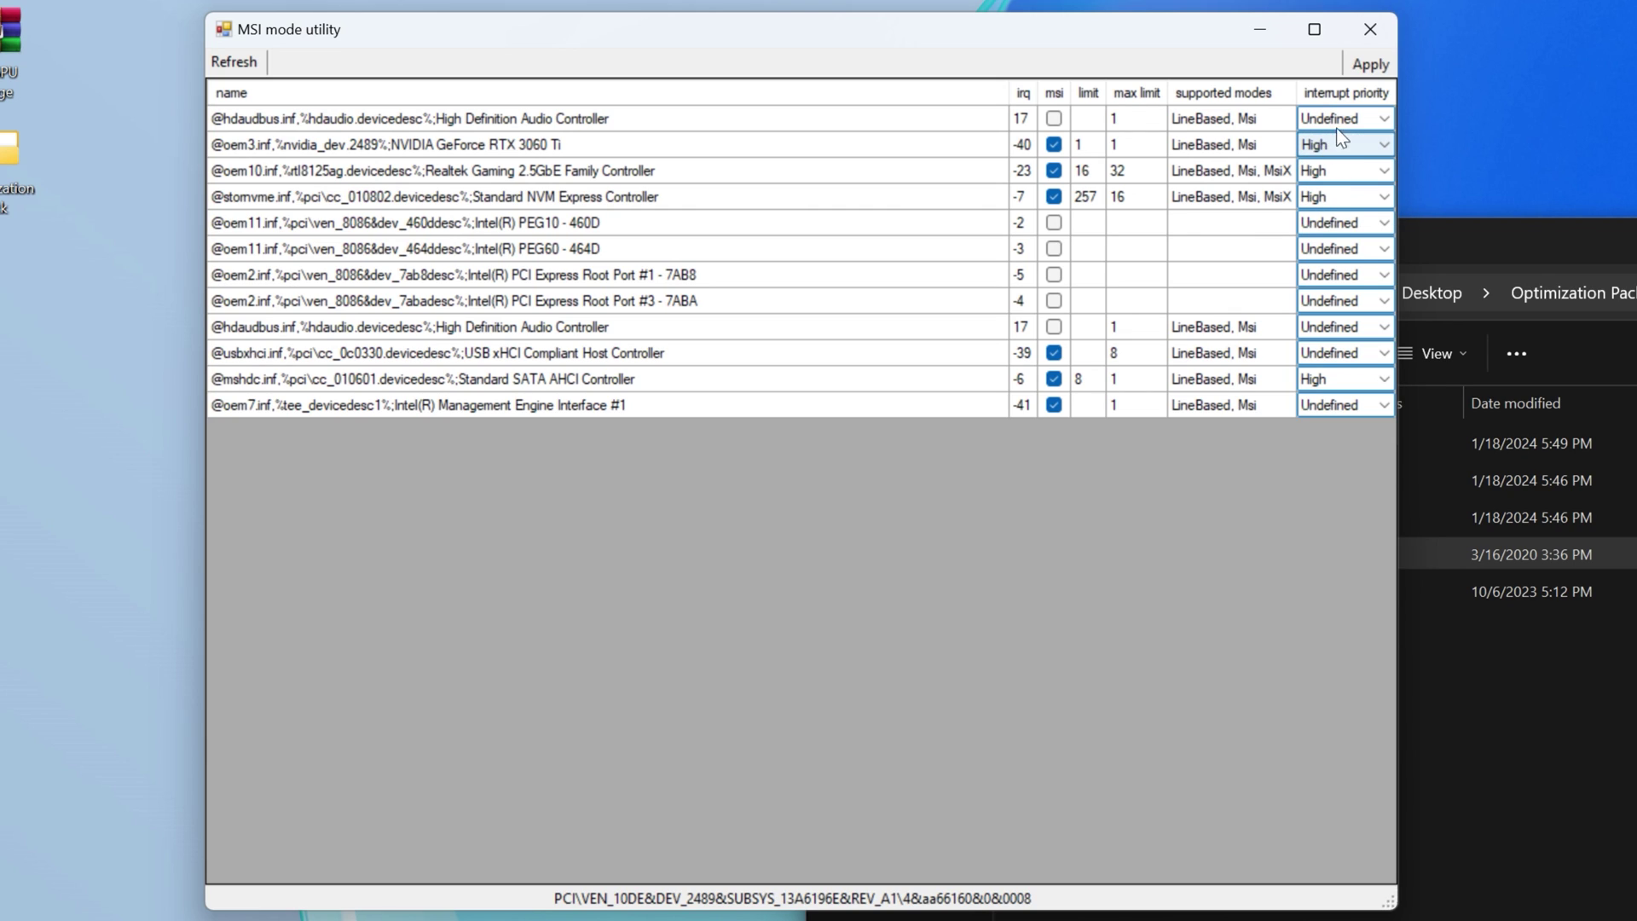
{"action": "left_click", "coordinate": [1374, 66]}
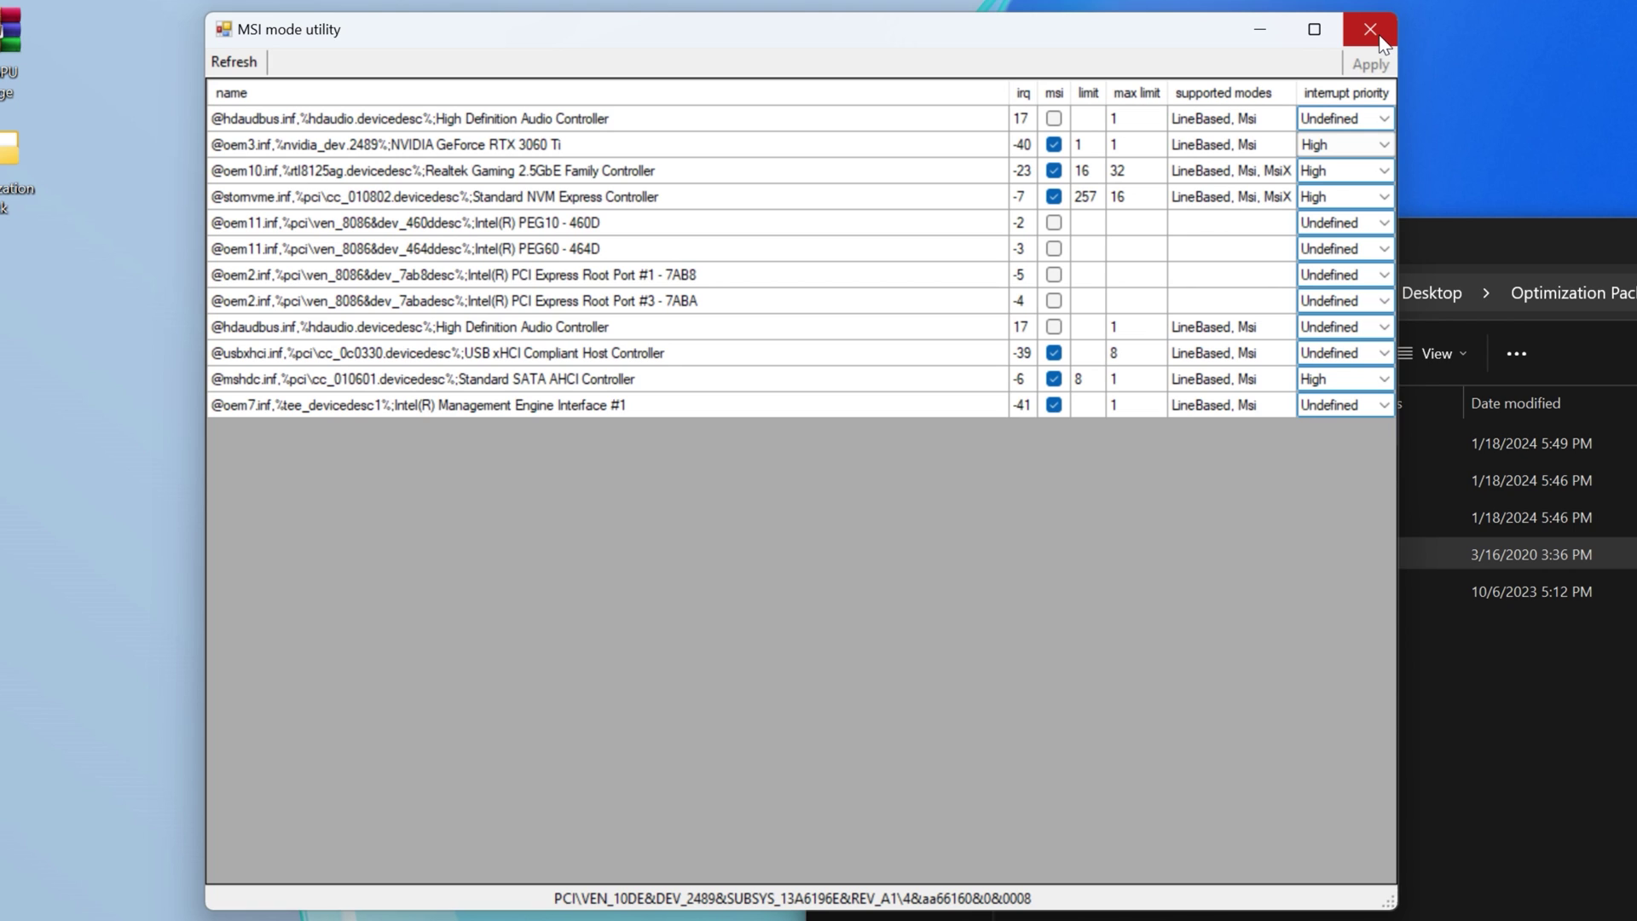
{"action": "left_click", "coordinate": [1370, 30]}
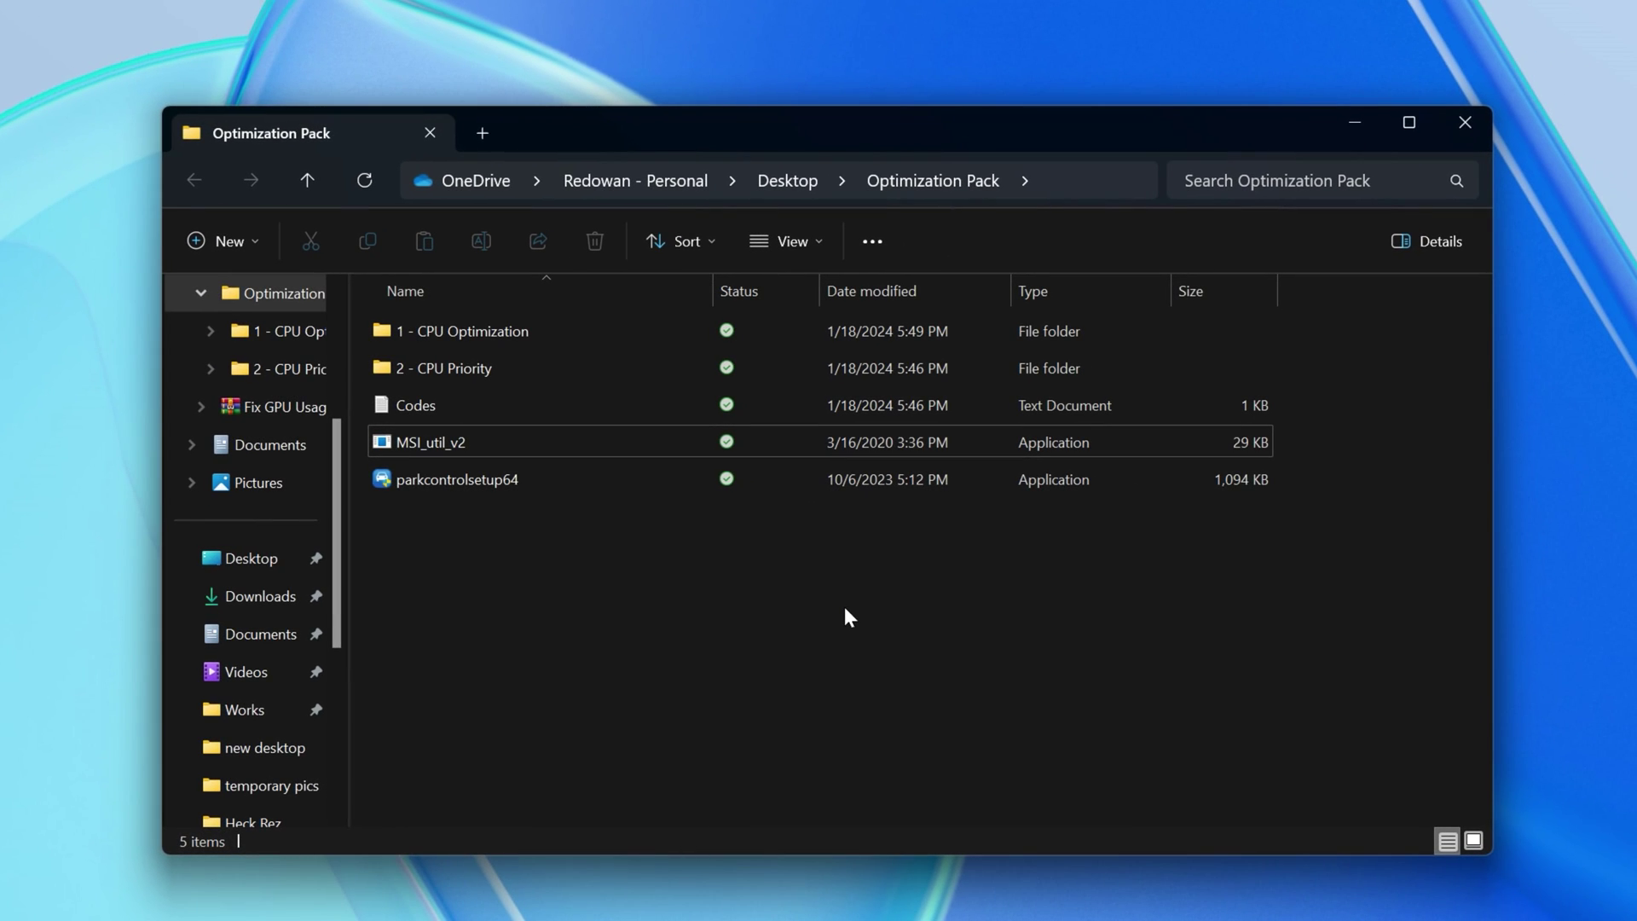
Copy all three bcdedit lines from the Codes file and search for Command Prompt
{"action": "left_click", "coordinate": [395, 403]}
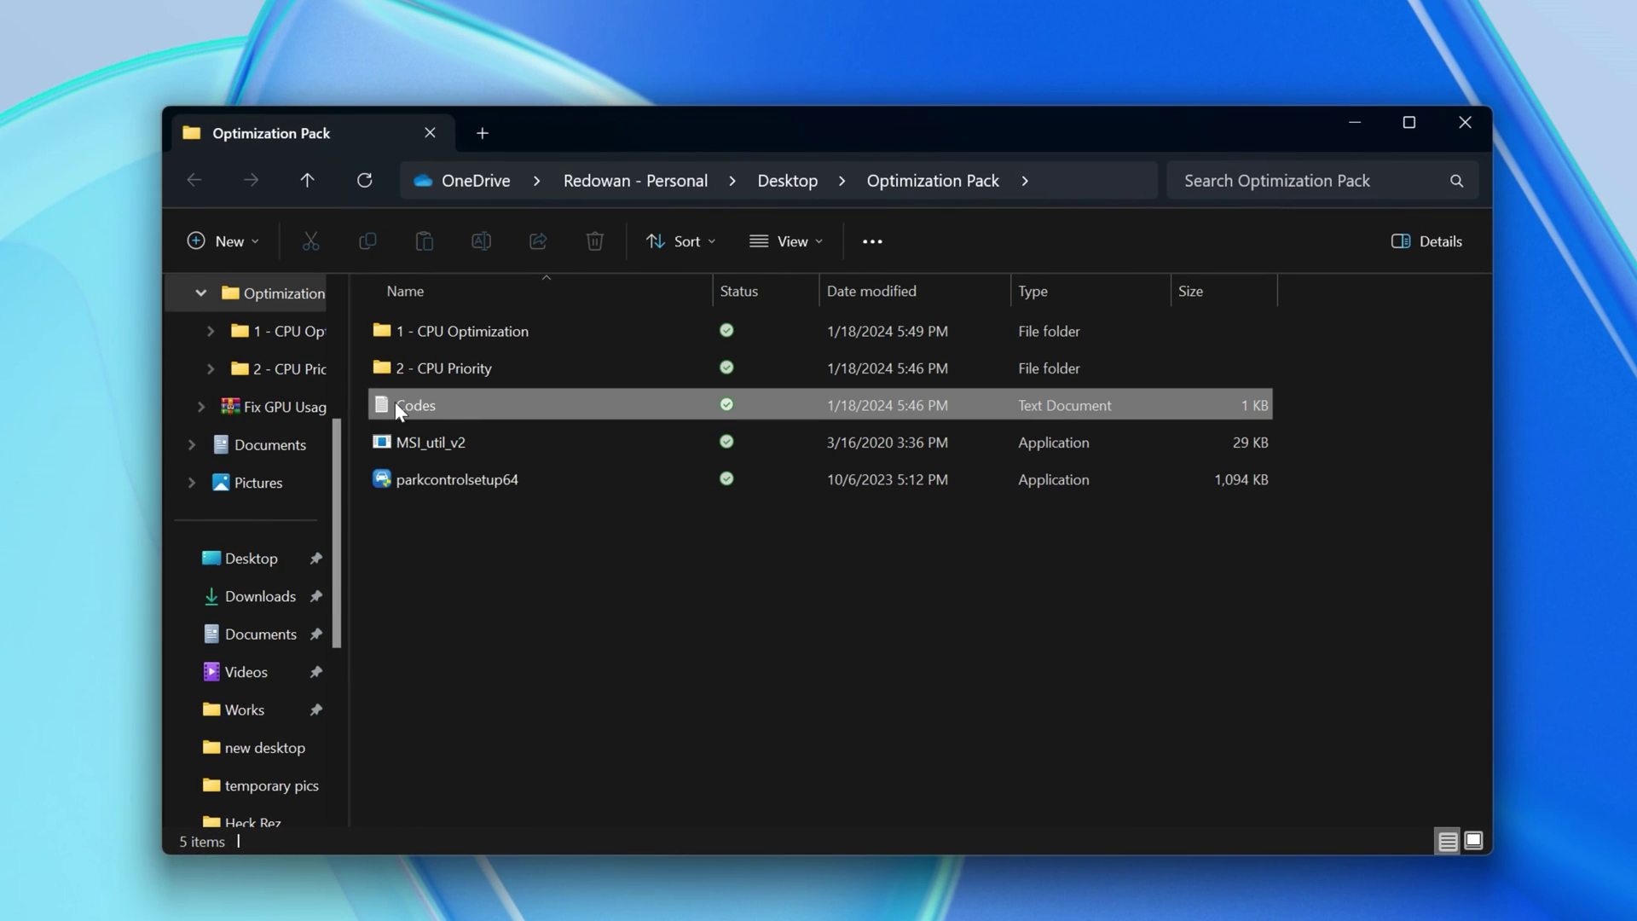
{"action": "double_click", "coordinate": [441, 403]}
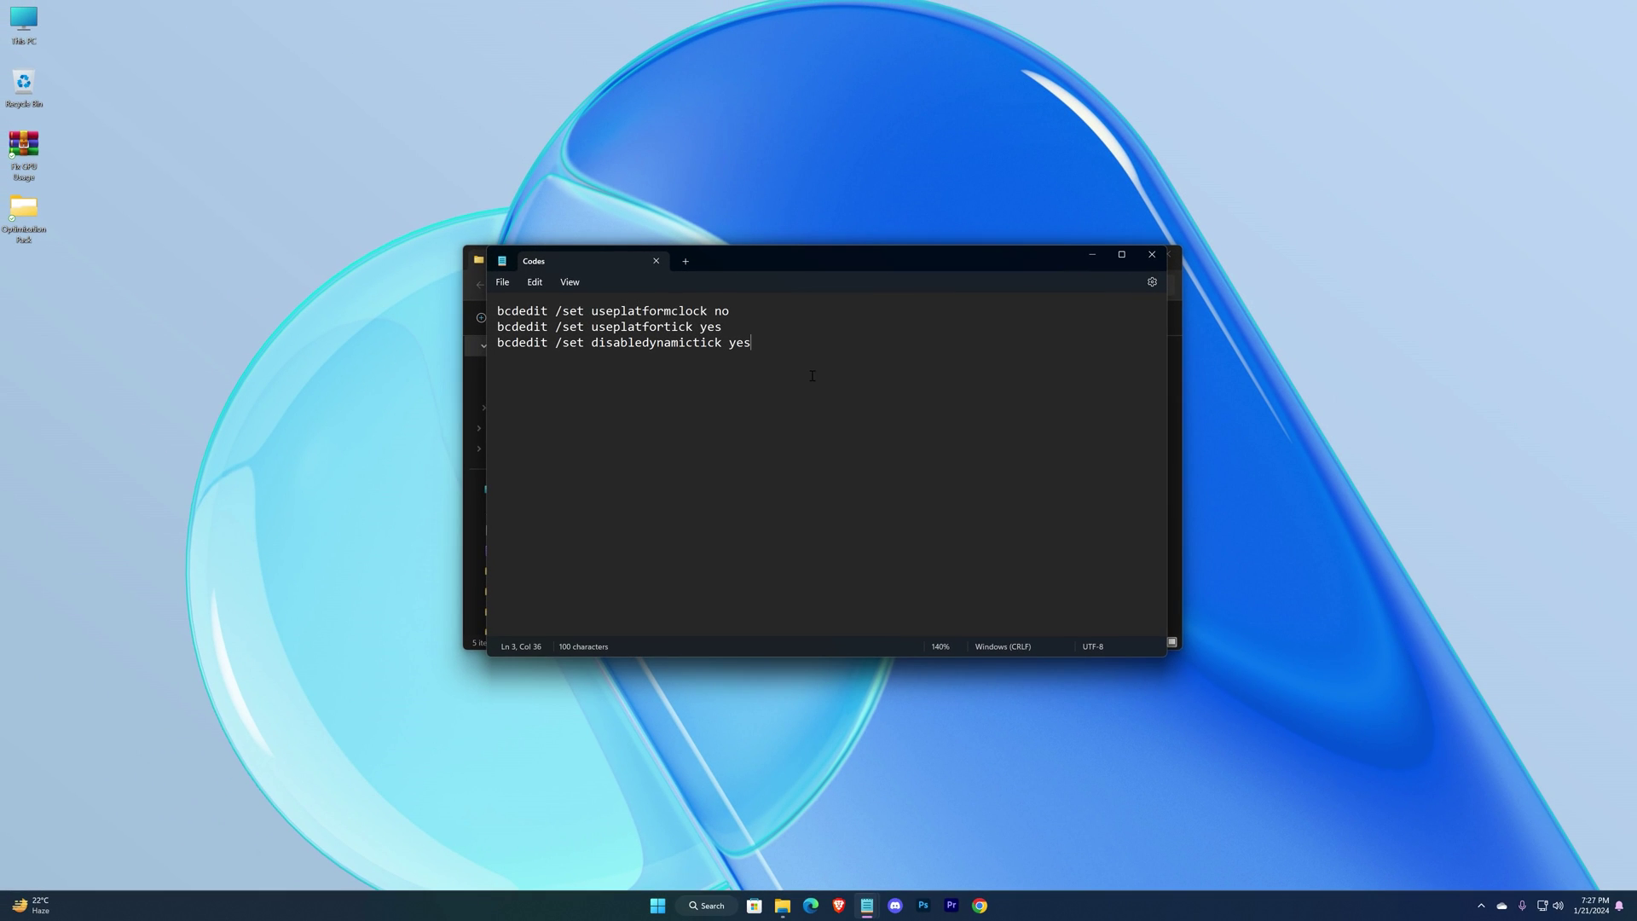
{"action": "key", "text": "ctrl+a"}
{"action": "right_click", "coordinate": [599, 341]}
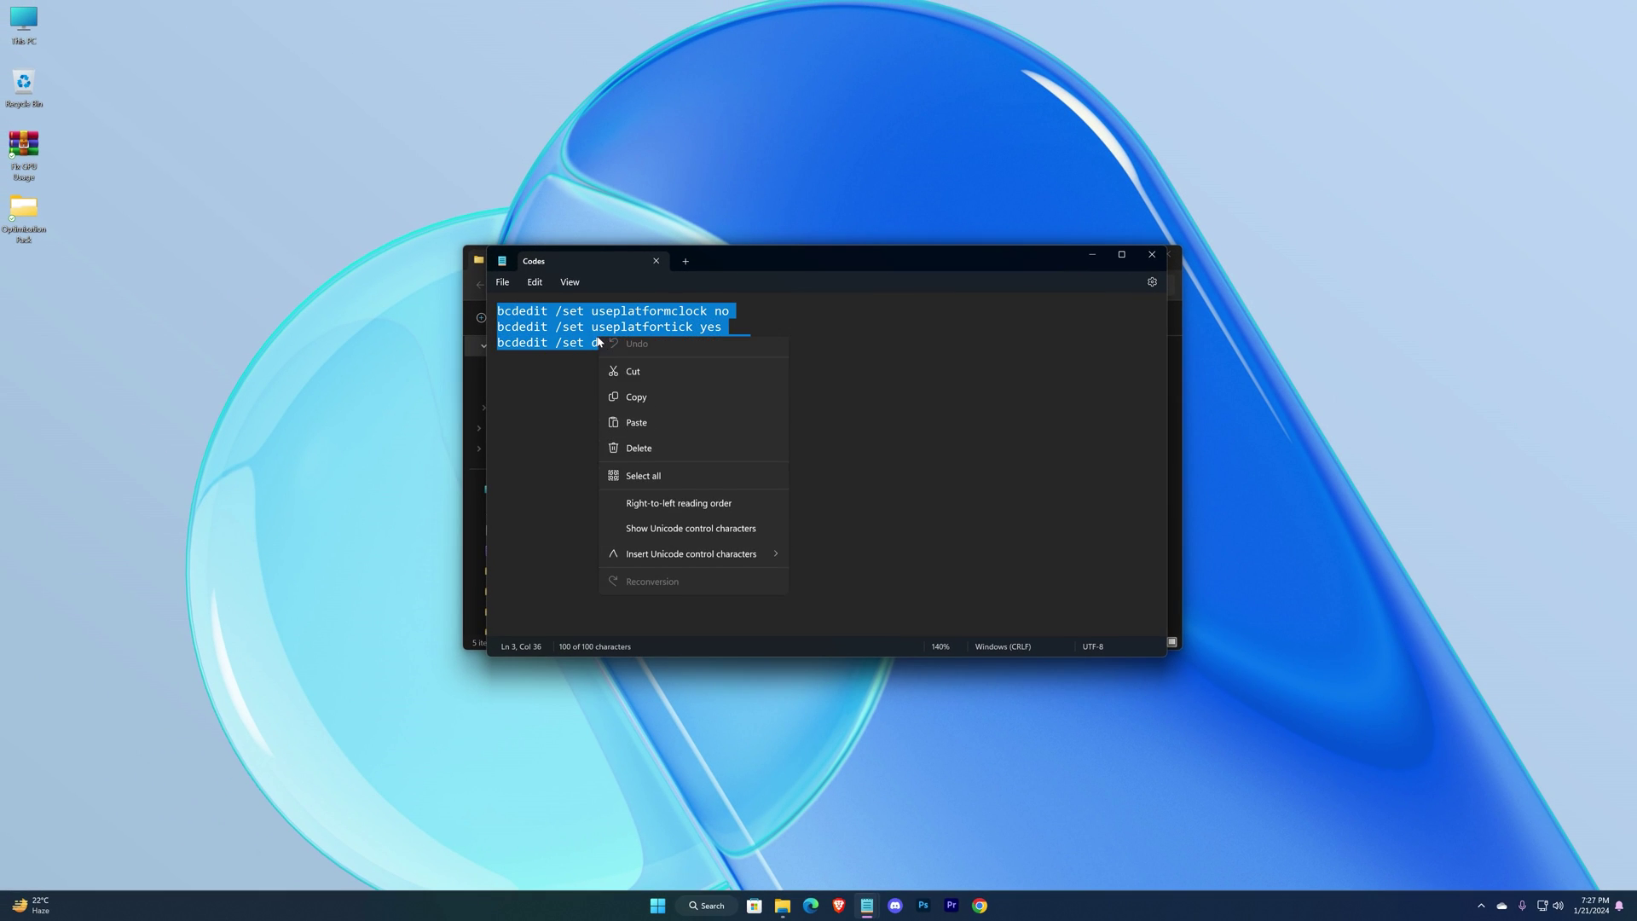
{"action": "left_click", "coordinate": [628, 403]}
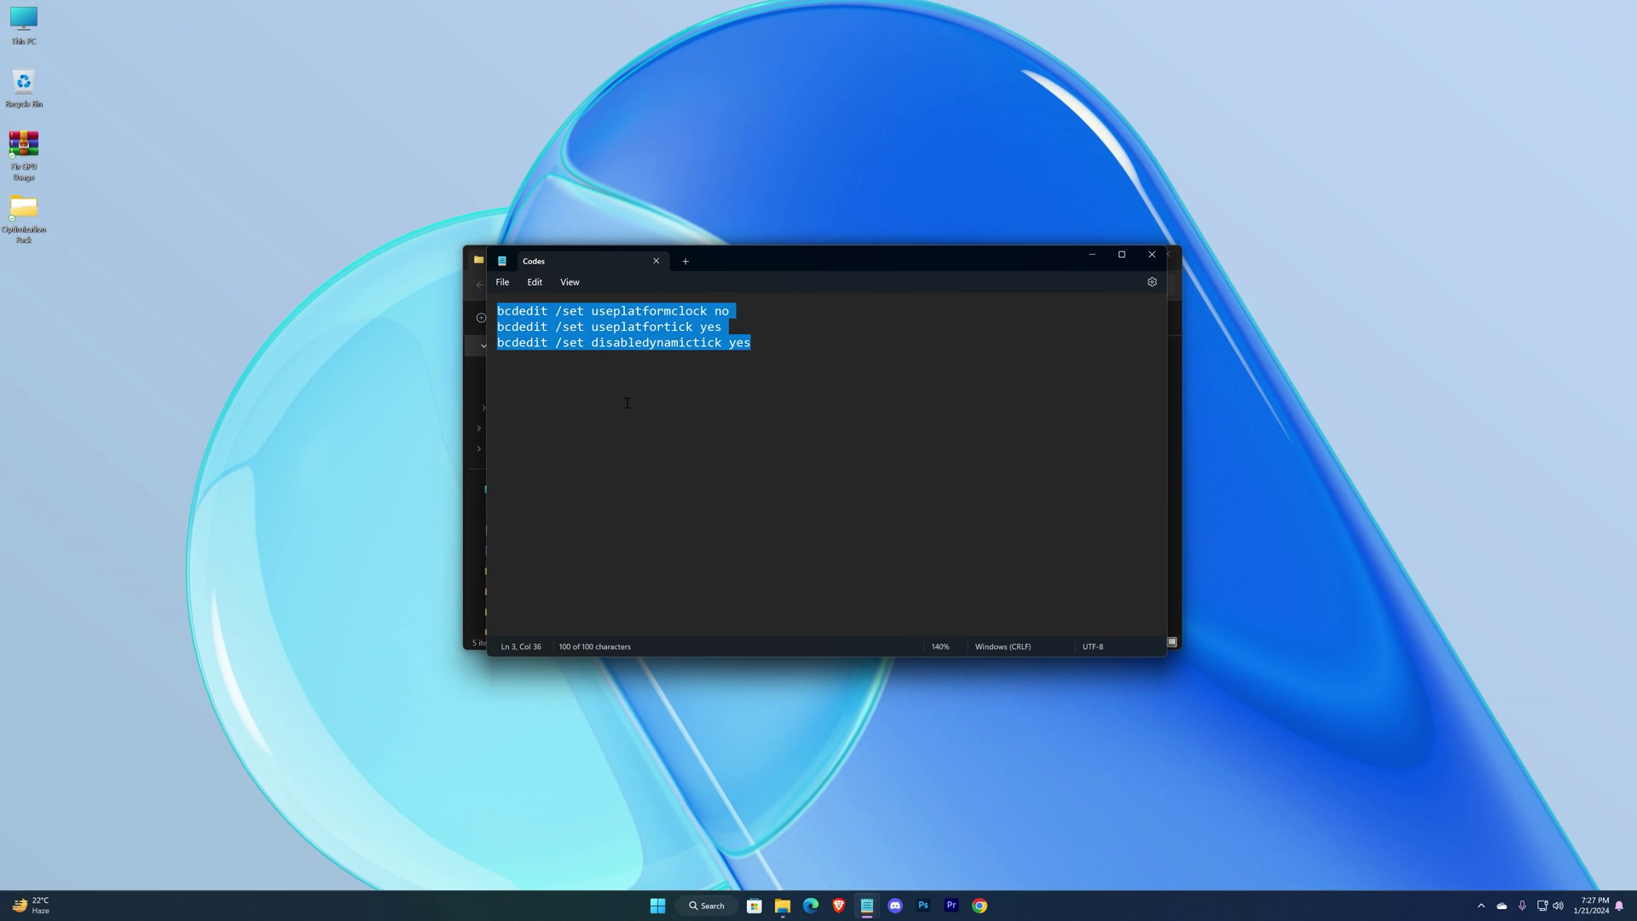
{"action": "left_click", "coordinate": [655, 902]}
{"action": "type", "text": "cmd"}
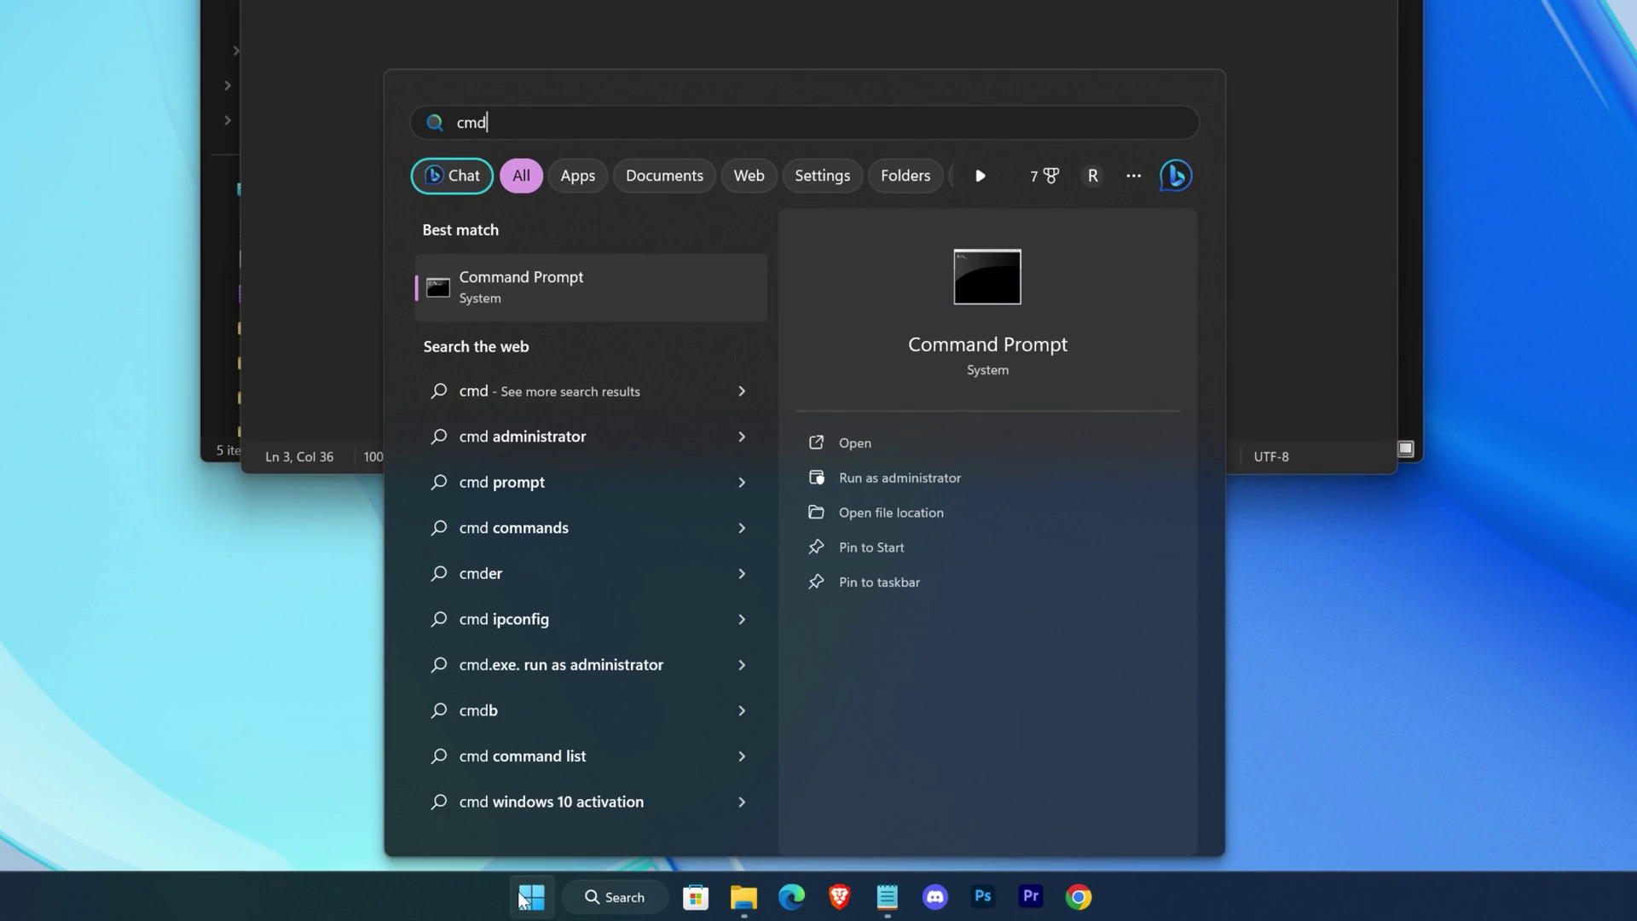
Run the three pasted bcdedit timer commands in an administrator Command Prompt, then close it
{"action": "left_click", "coordinate": [918, 476]}
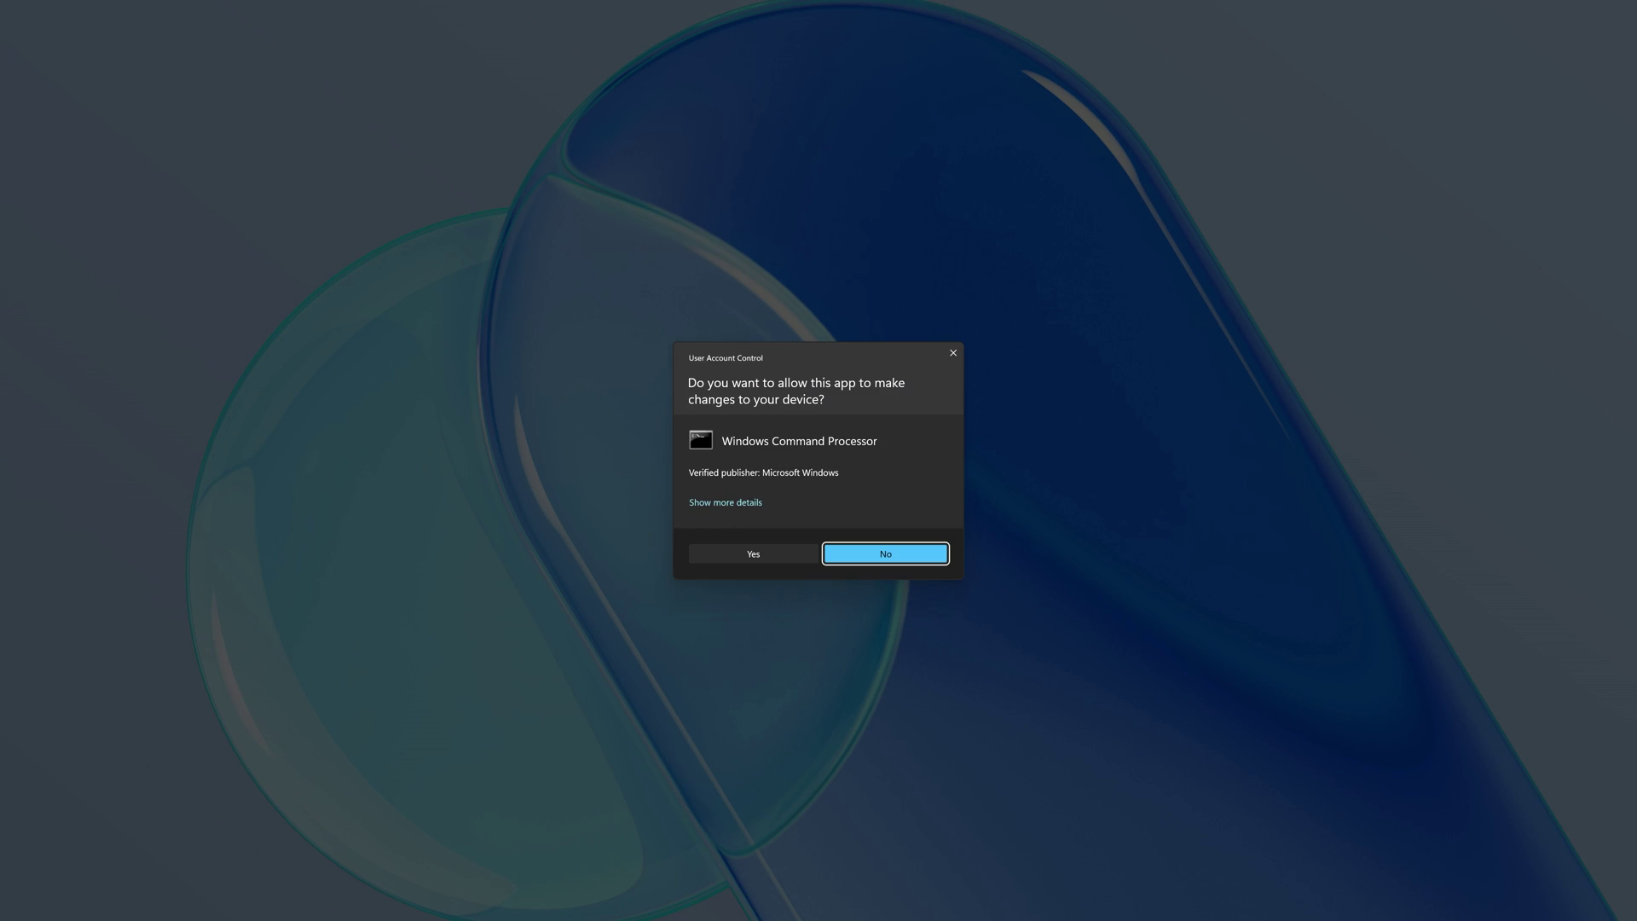
{"action": "left_click", "coordinate": [754, 553]}
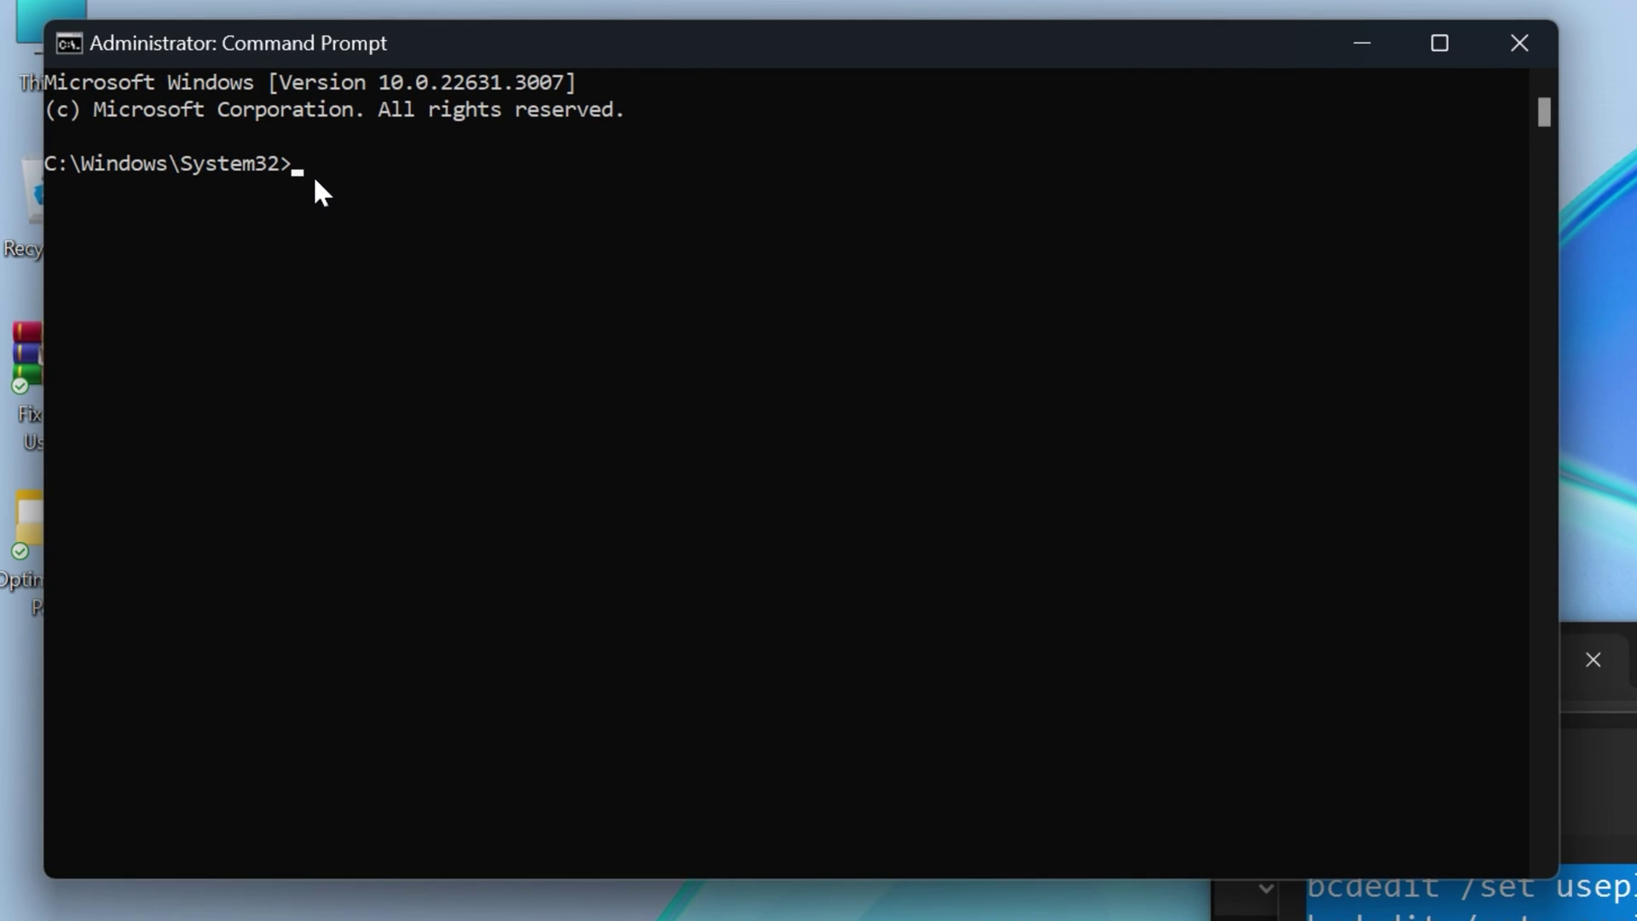
{"action": "key", "text": "ctrl+v"}
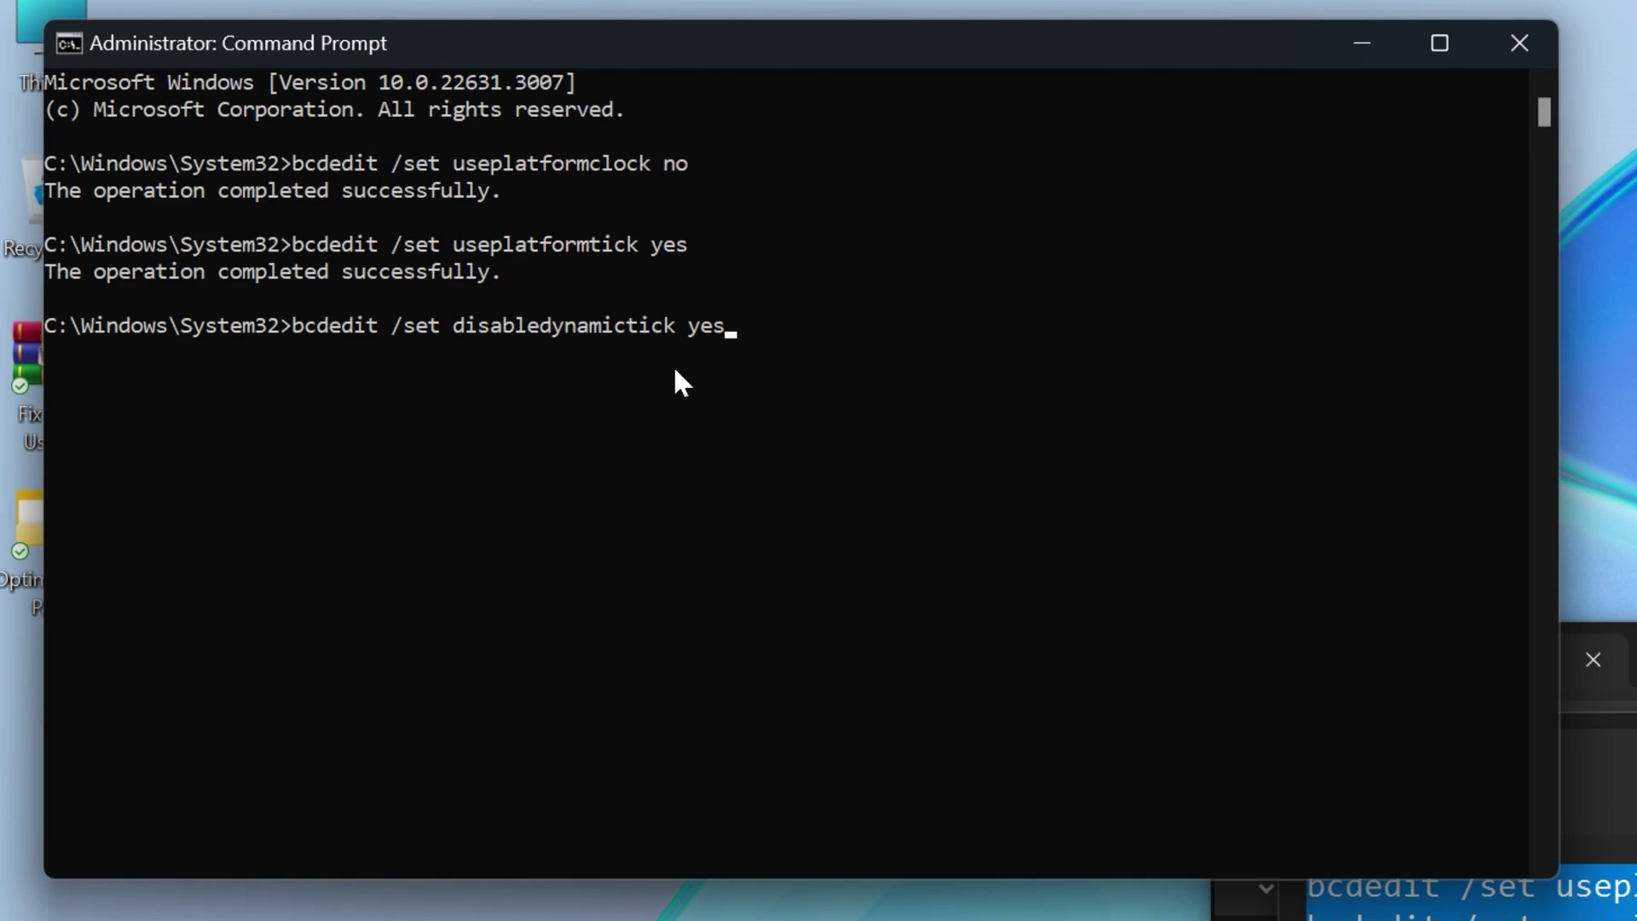
{"action": "key", "text": "Return"}
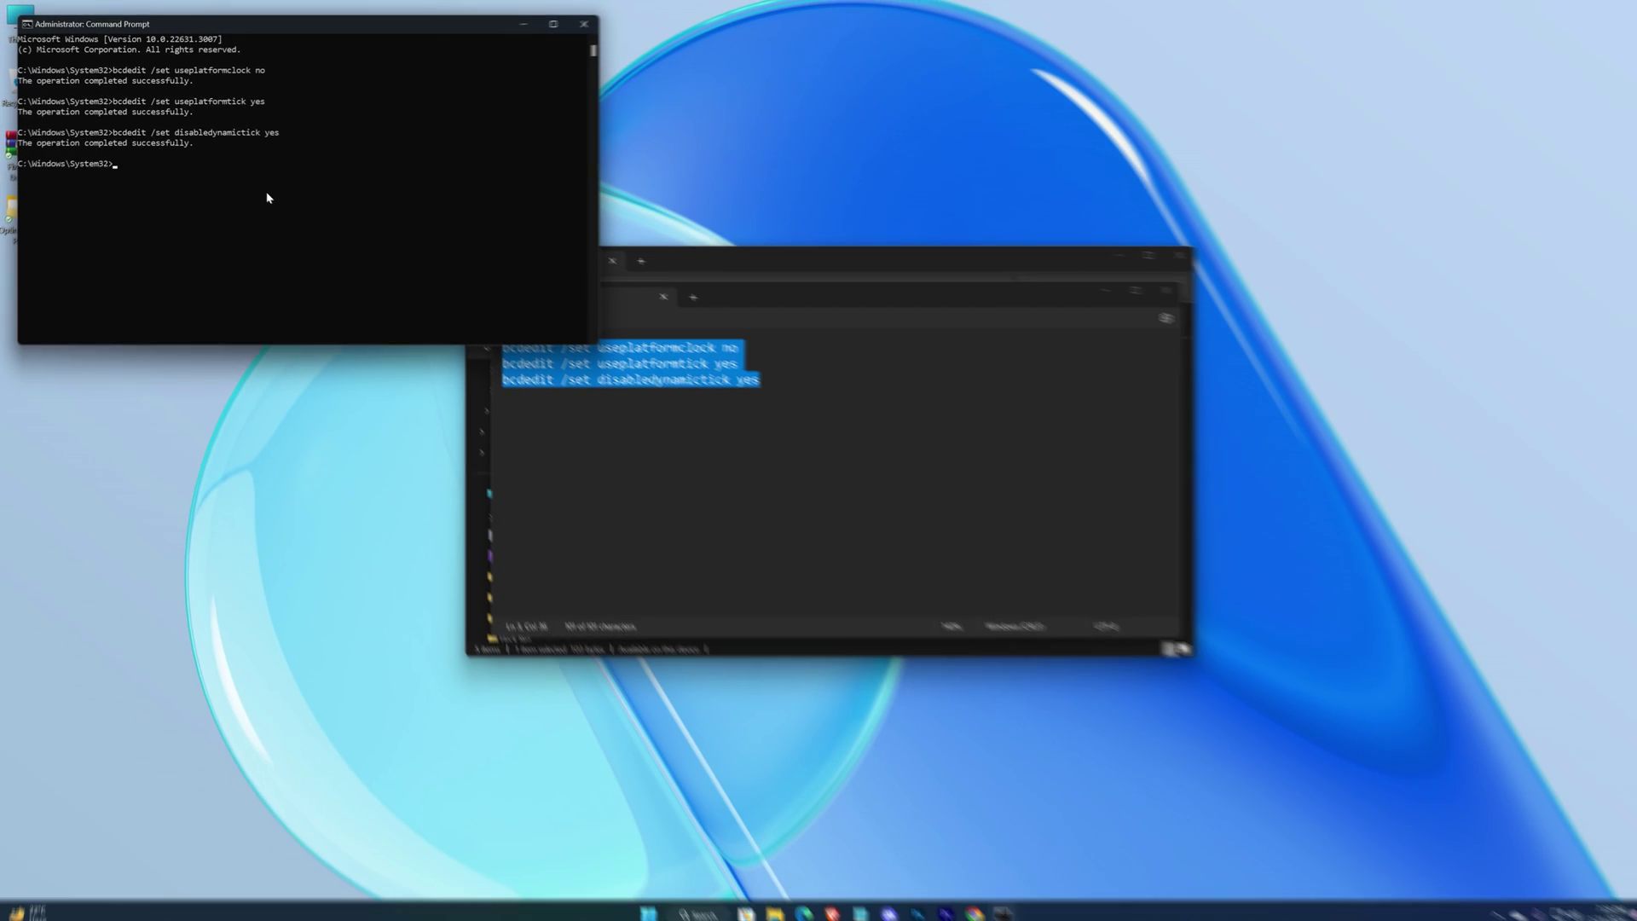
{"action": "left_click", "coordinate": [583, 23]}
Close Notepad and select the Intel Priority.reg file in the 2 - CPU Priority folder
{"action": "left_click", "coordinate": [1155, 286]}
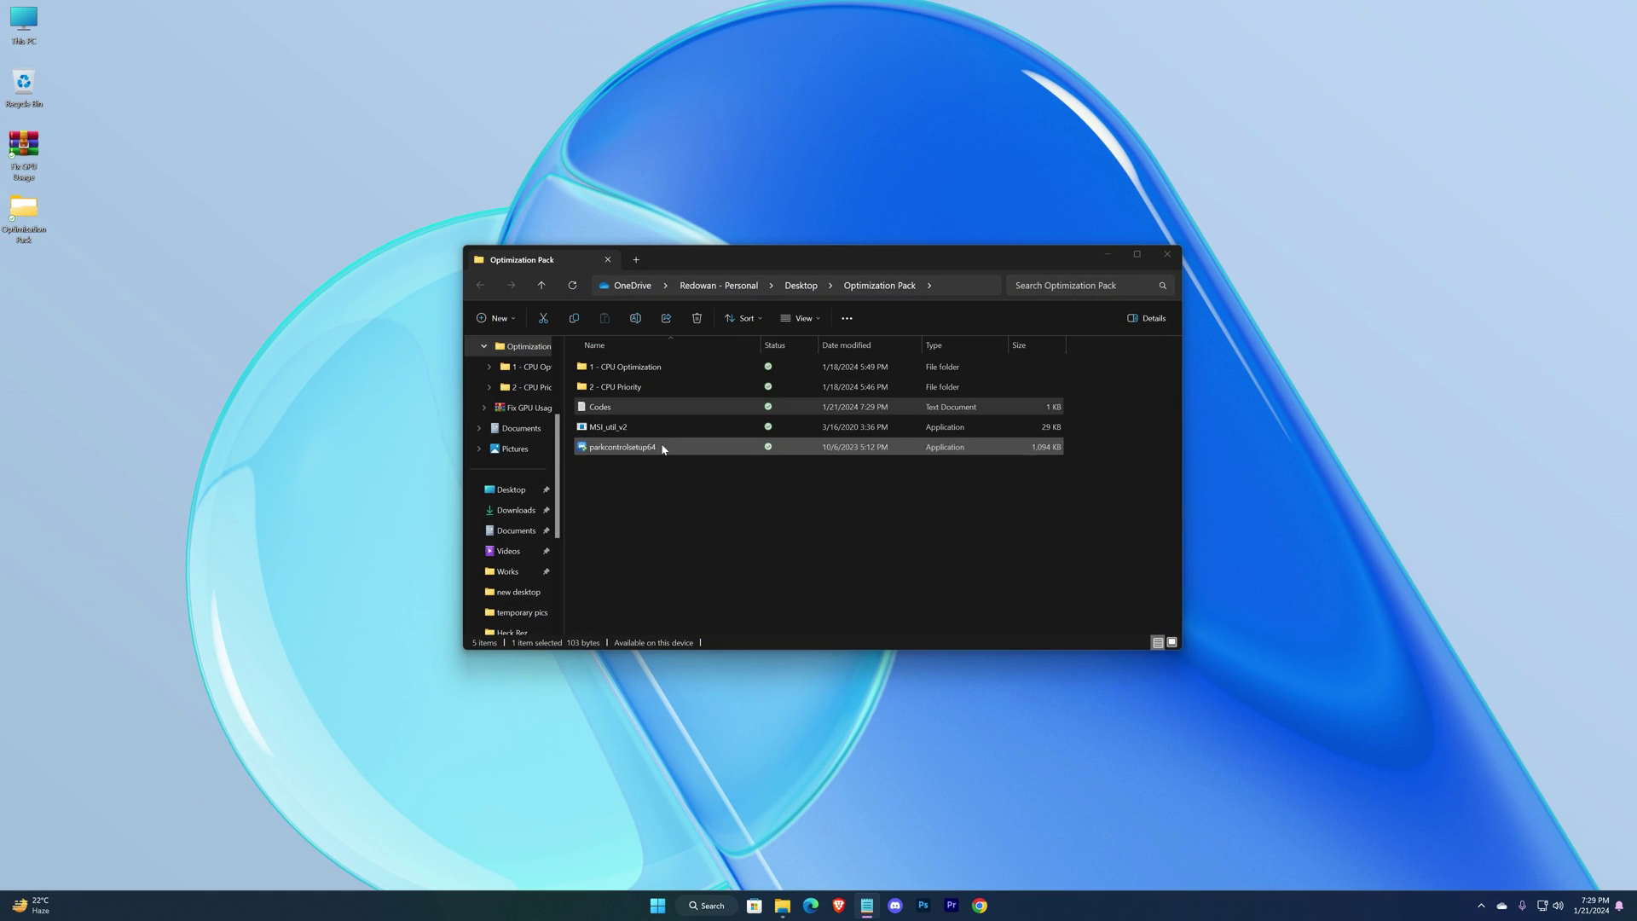
{"action": "left_click", "coordinate": [644, 390]}
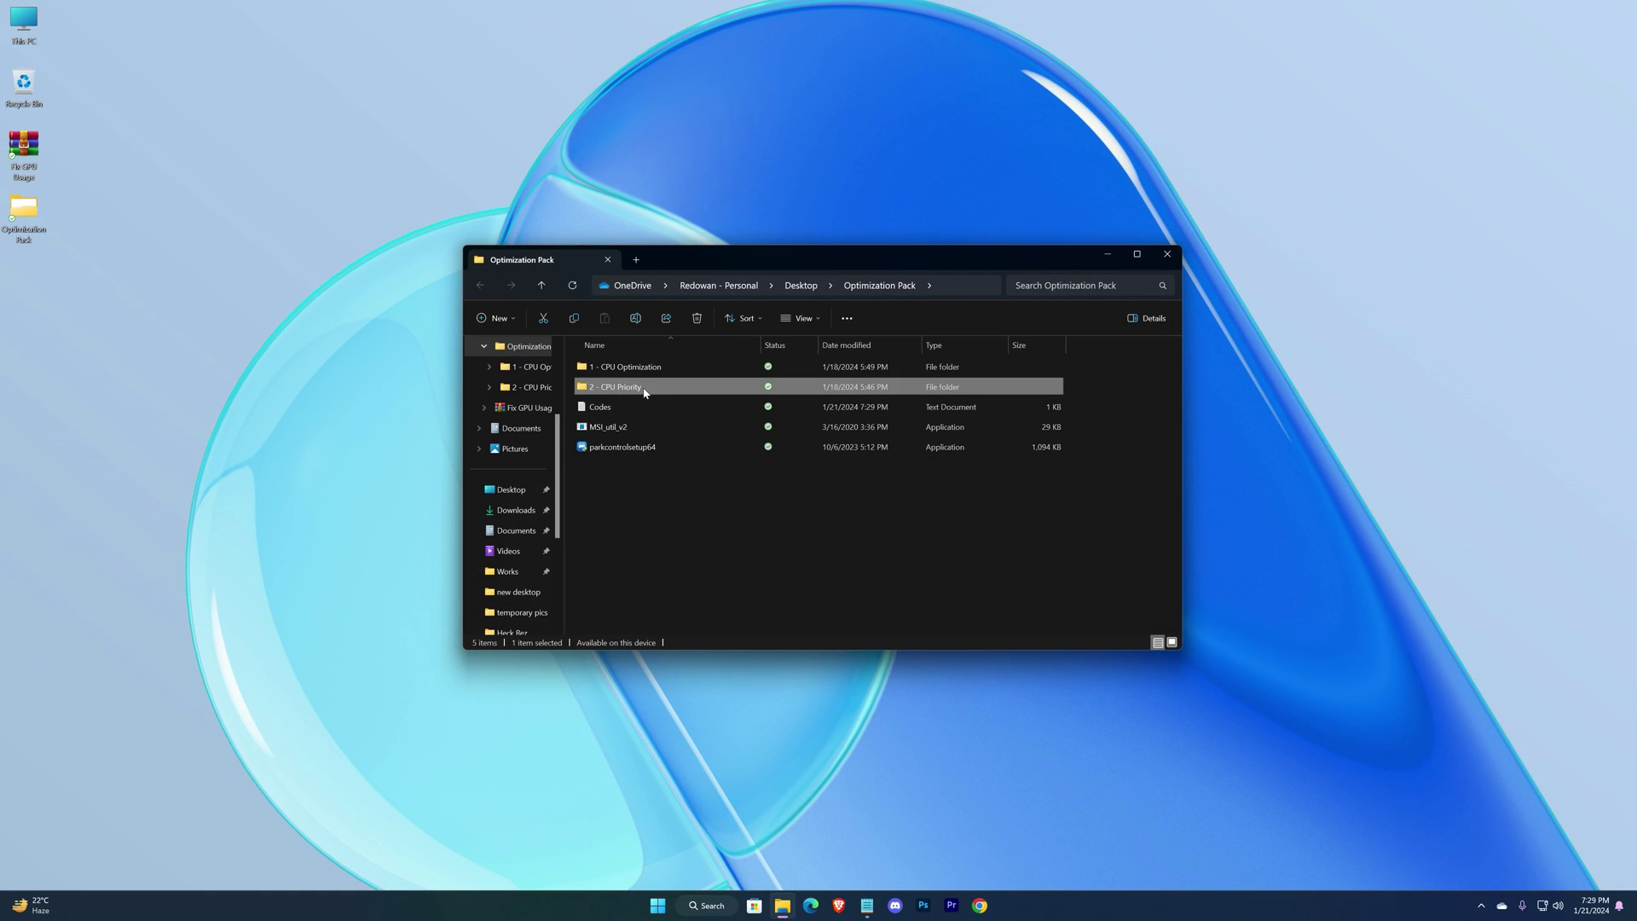
{"action": "double_click", "coordinate": [645, 390]}
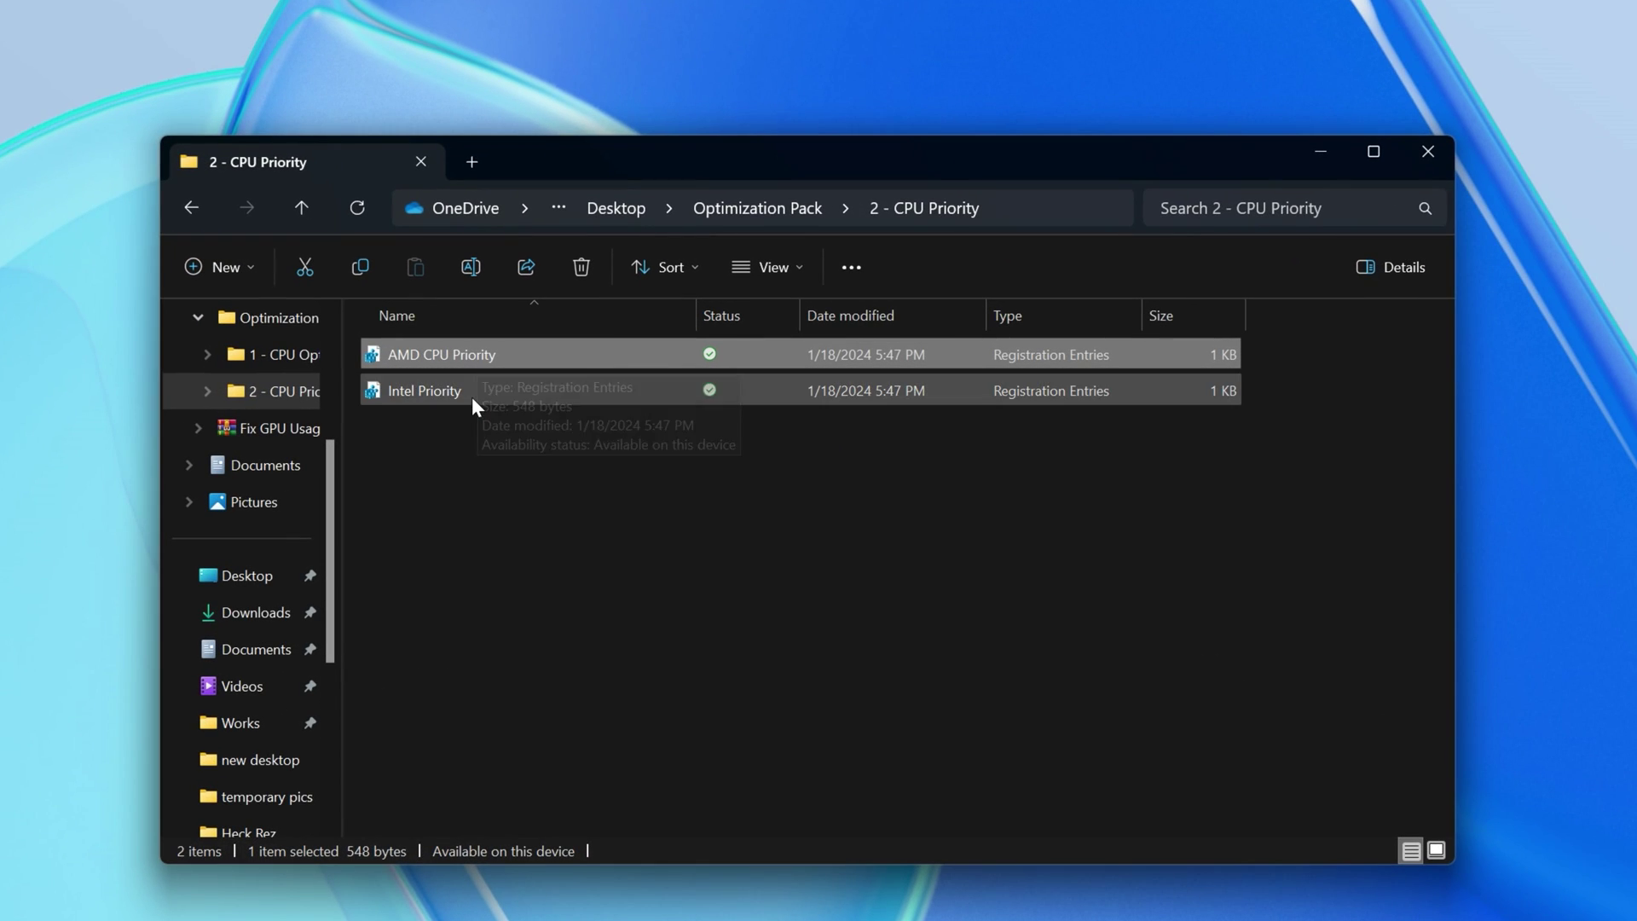
{"action": "left_click", "coordinate": [458, 395]}
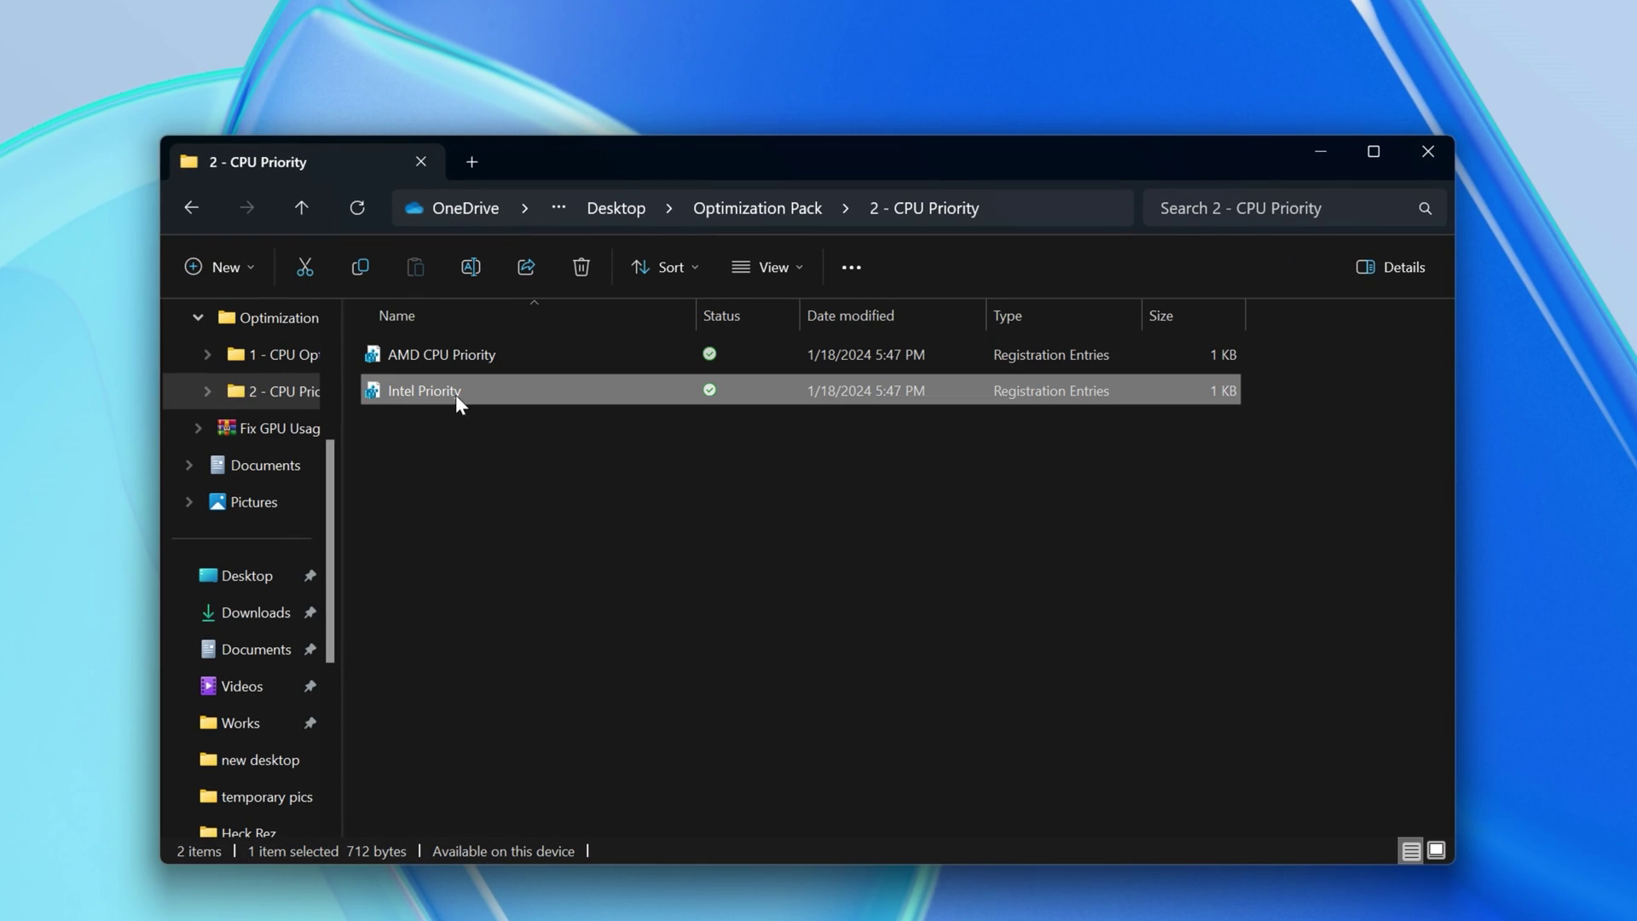
{"action": "left_click_drag", "start_coordinate": [463, 450], "coordinate": [535, 366]}
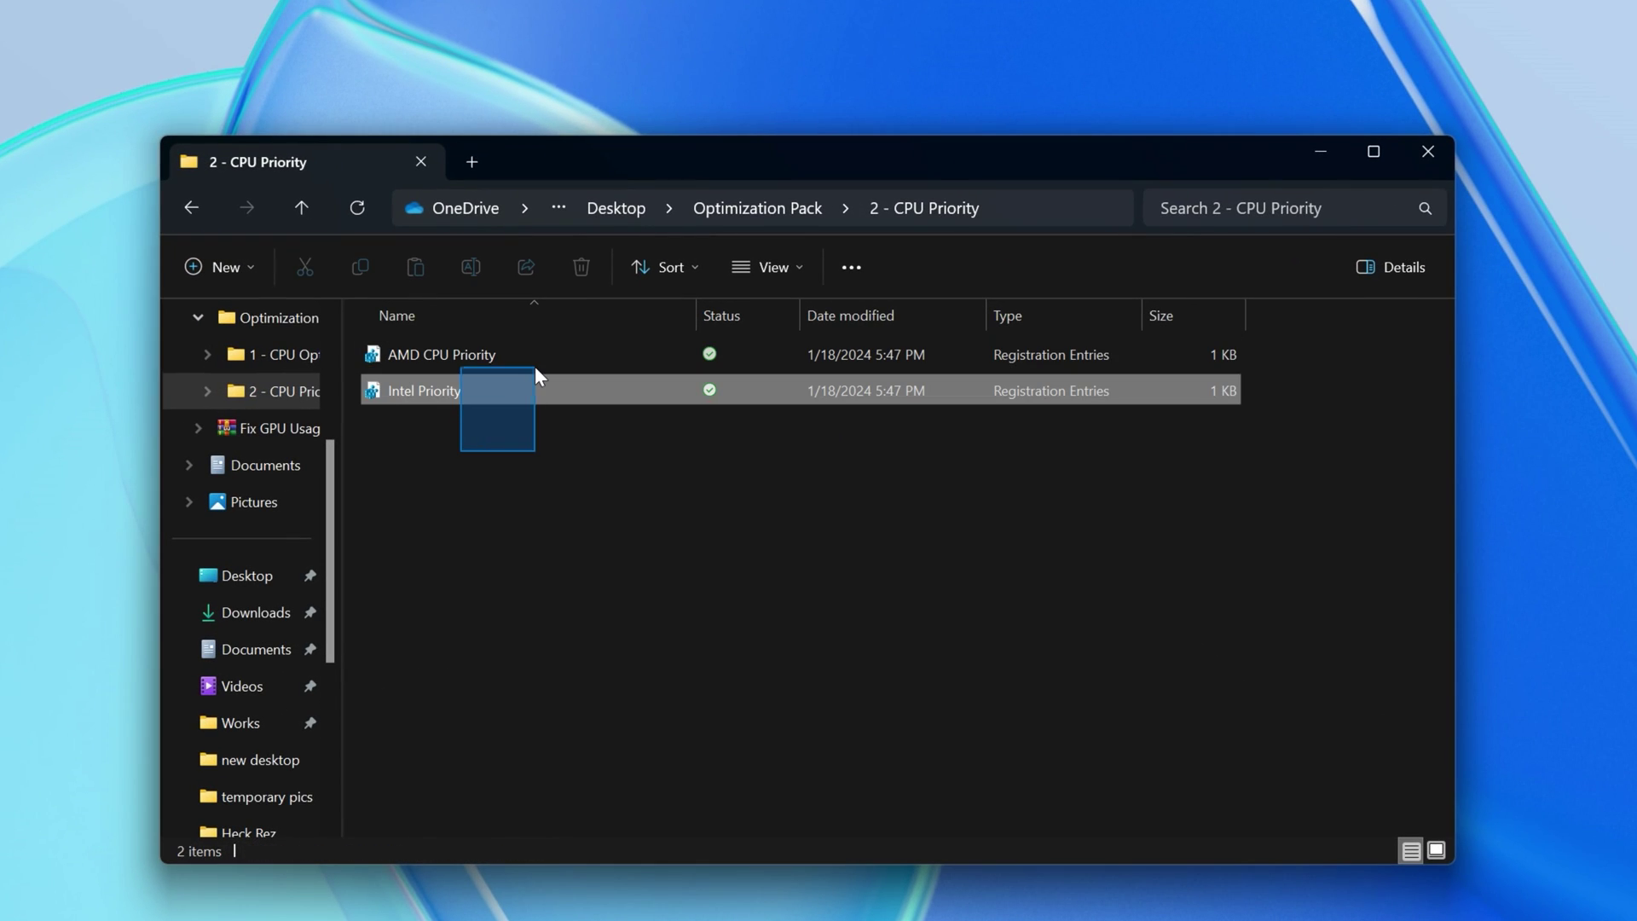
{"action": "left_click", "coordinate": [430, 390]}
Merge the Intel Priority registry tweak, confirming the prompts, and return to the Optimization Pack folder
{"action": "double_click", "coordinate": [430, 390]}
{"action": "left_click", "coordinate": [699, 682]}
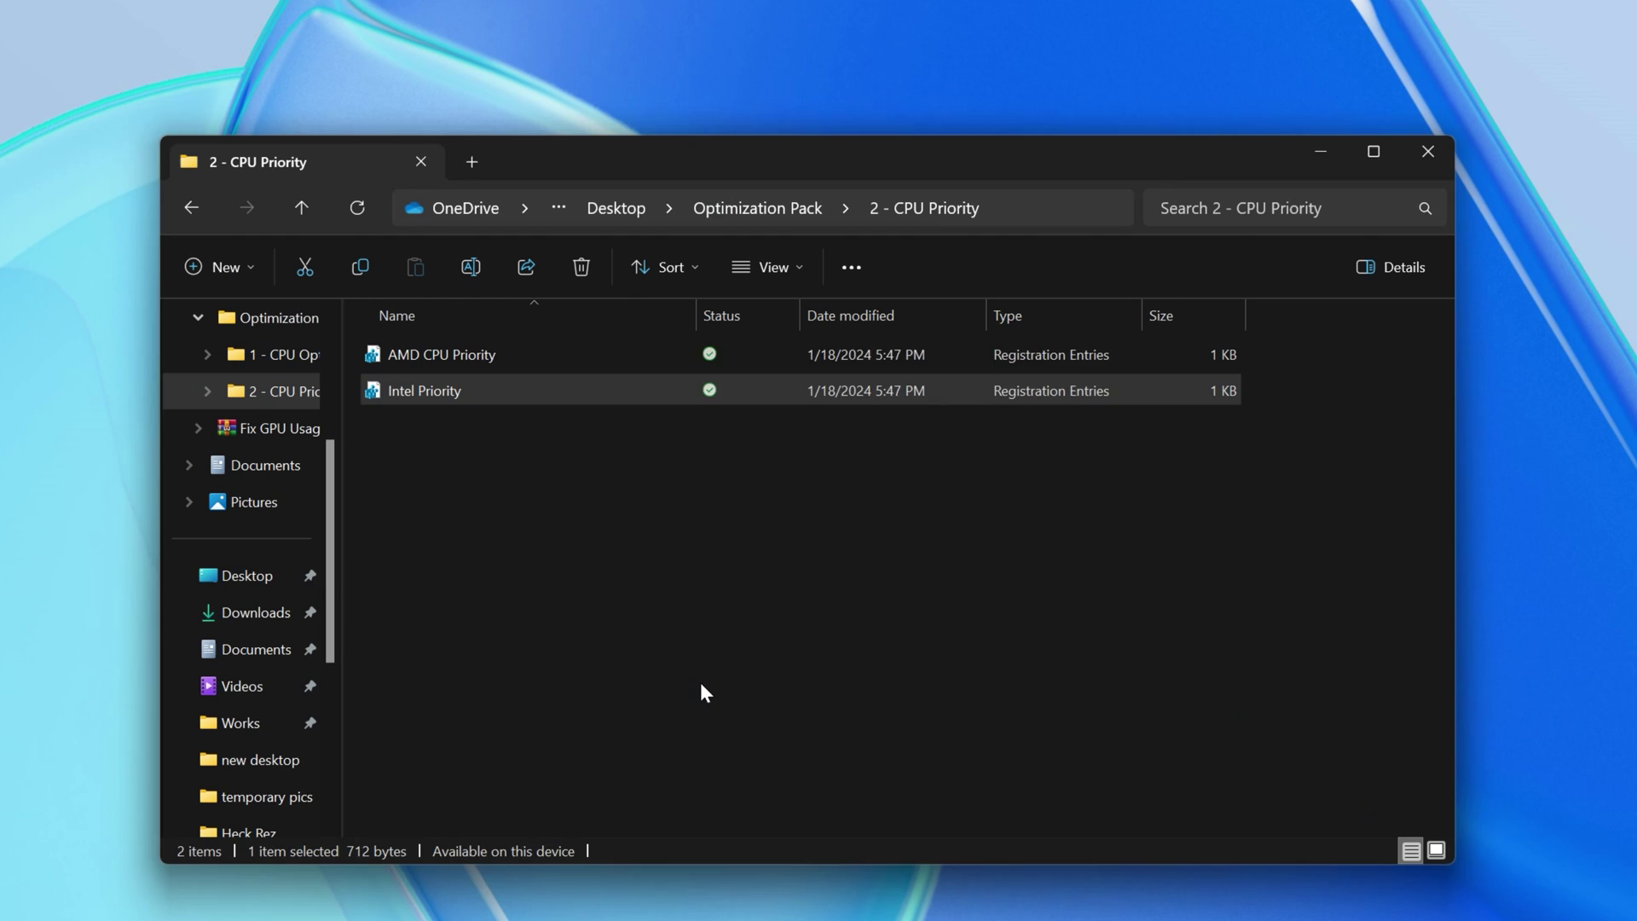
{"action": "left_click", "coordinate": [967, 548]}
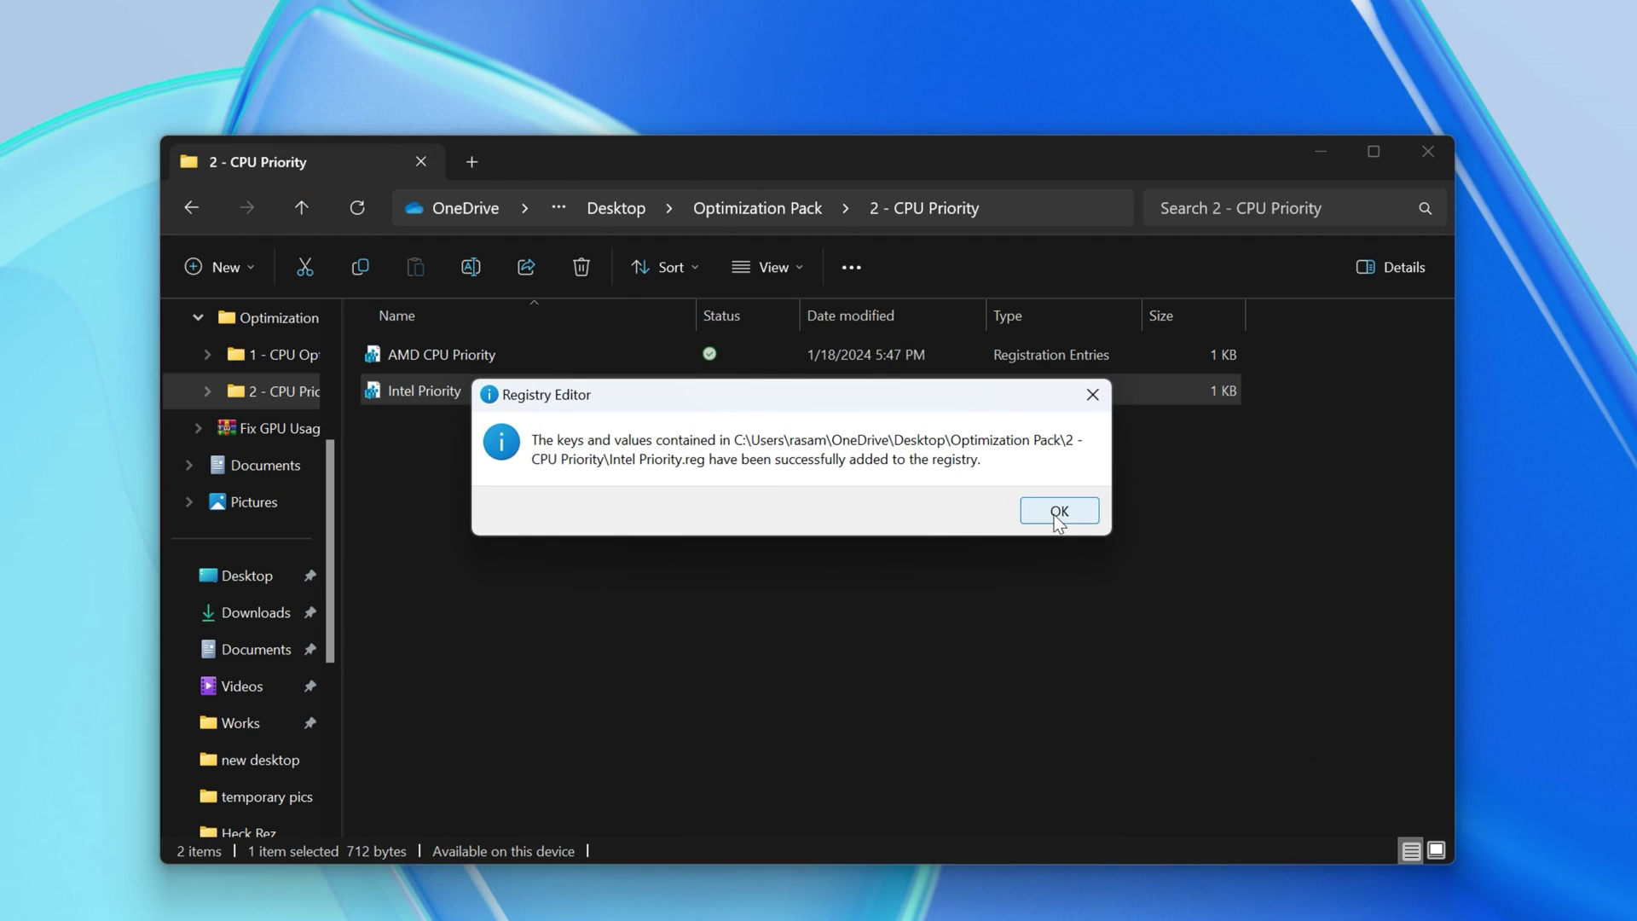
{"action": "left_click", "coordinate": [1057, 518]}
{"action": "left_click", "coordinate": [192, 207]}
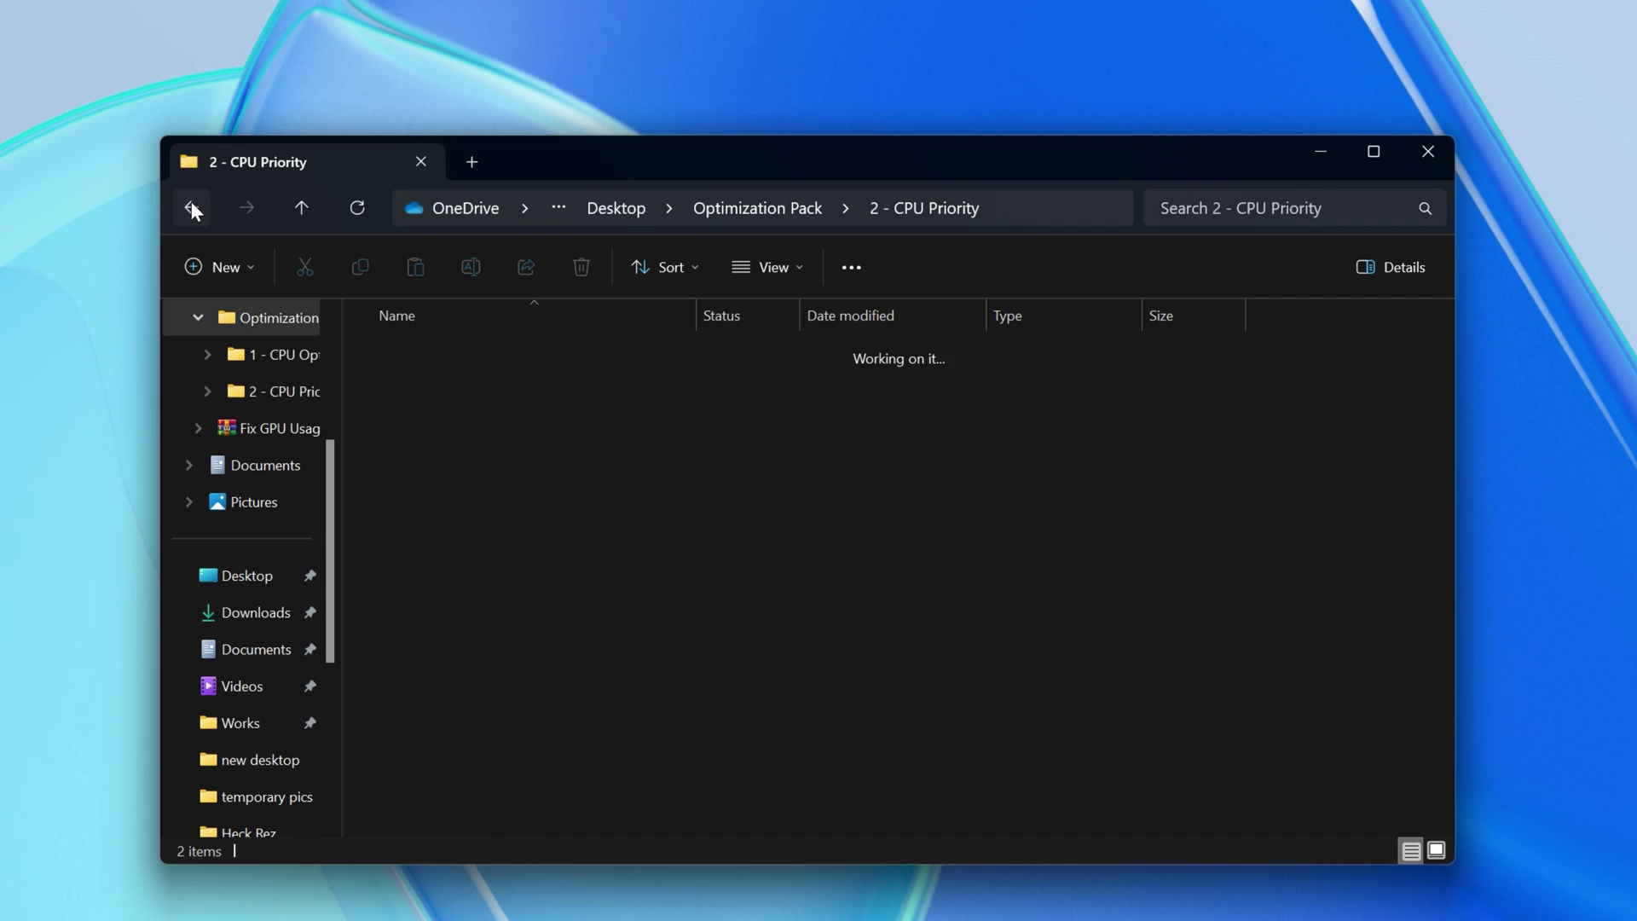
Merge the Disable Game DVR registry tweak from the 1 - CPU Optimization folder
{"action": "double_click", "coordinate": [500, 354]}
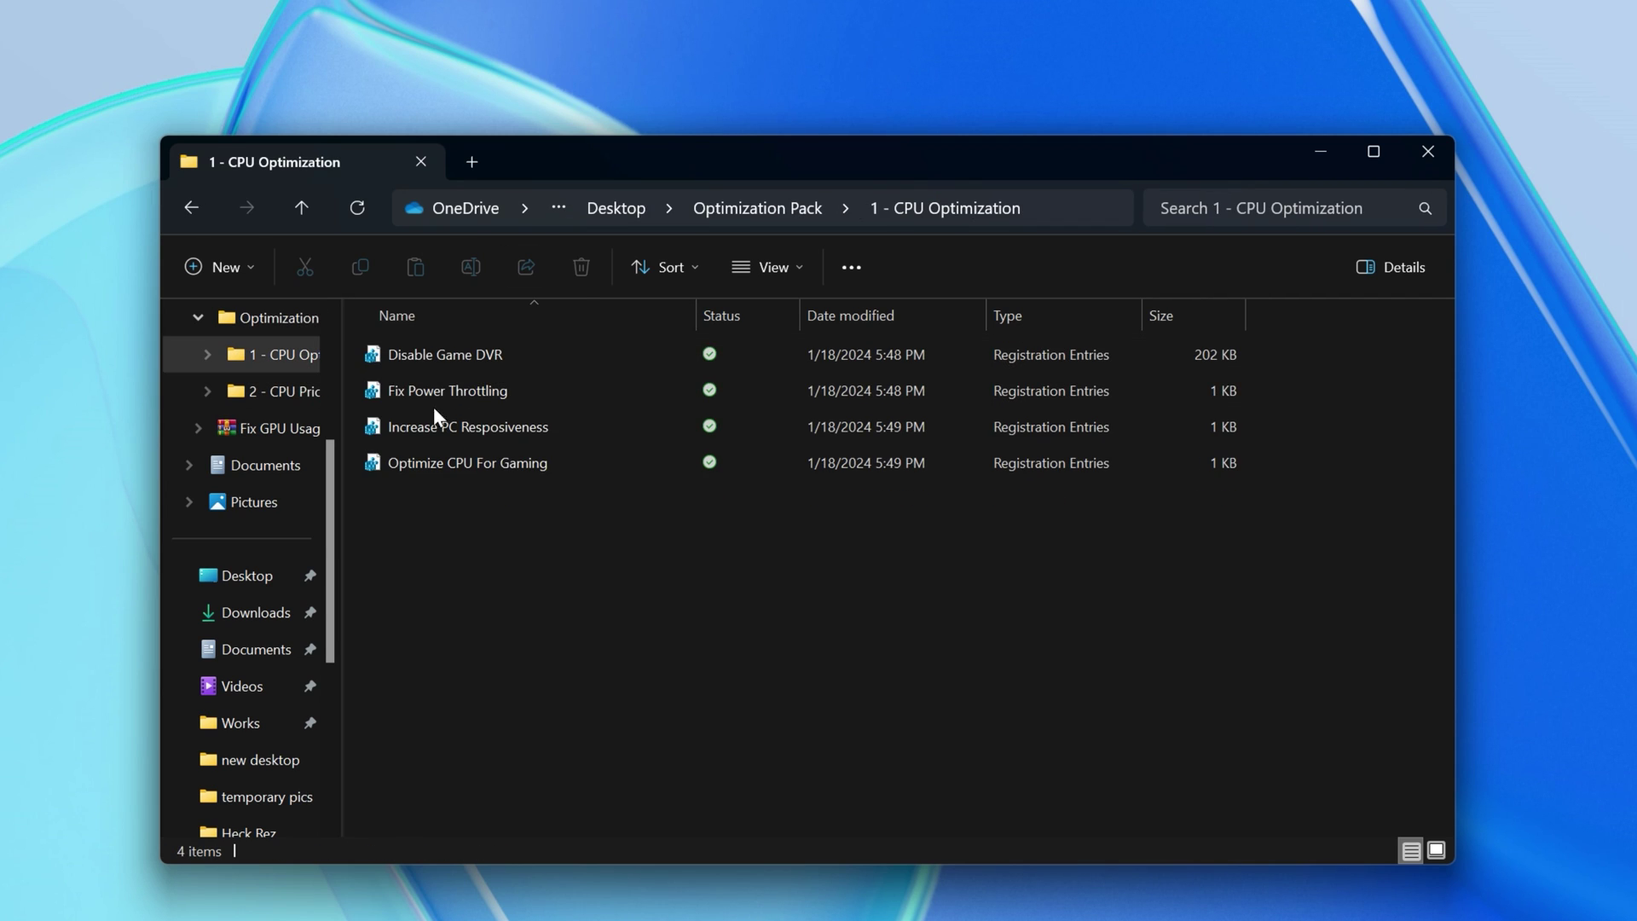
{"action": "mouse_move", "coordinate": [498, 540]}
{"action": "left_mouse_down"}
{"action": "mouse_move", "coordinate": [635, 362]}
{"action": "mouse_move", "coordinate": [396, 524]}
{"action": "left_mouse_up"}
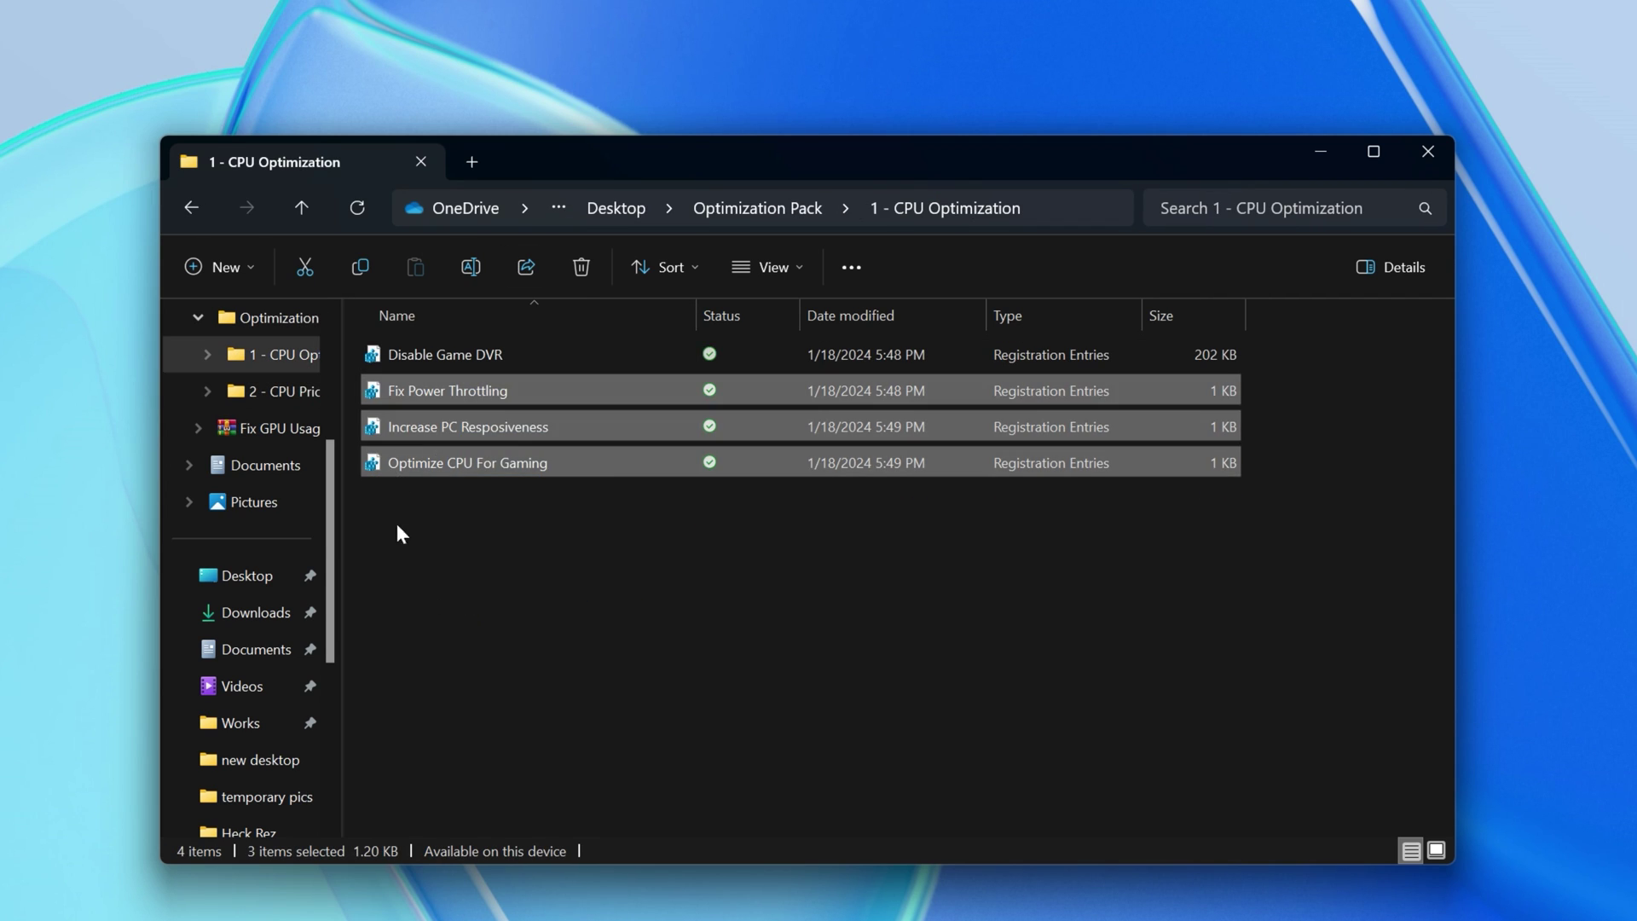
{"action": "left_click", "coordinate": [493, 587]}
{"action": "double_click", "coordinate": [416, 363]}
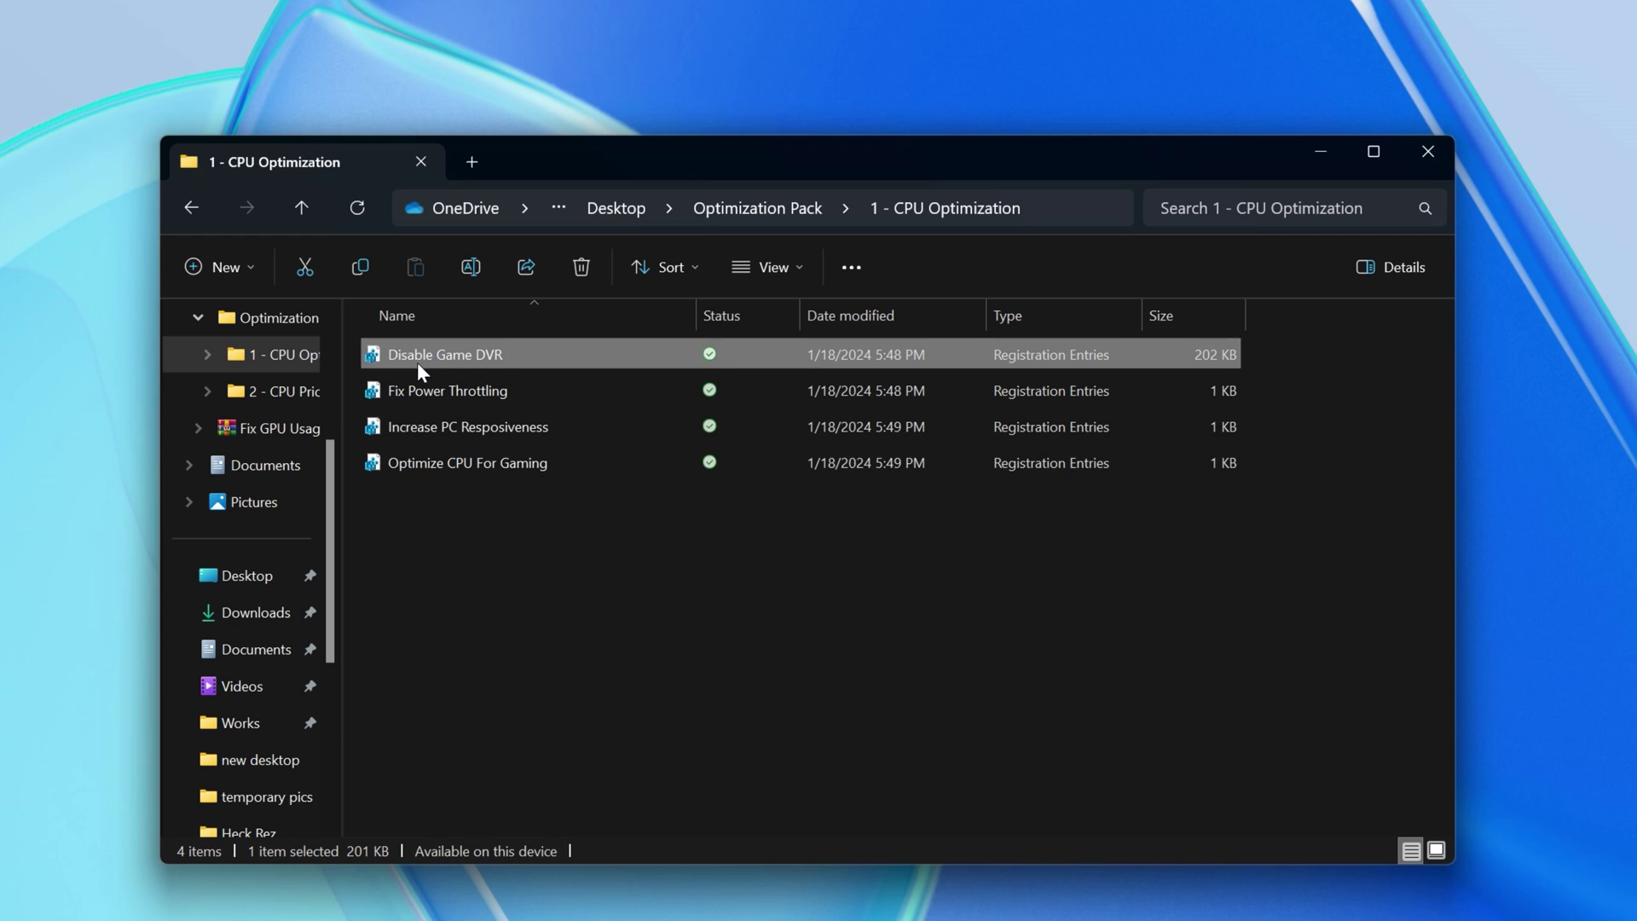
{"action": "left_click", "coordinate": [742, 692]}
{"action": "left_click", "coordinate": [982, 549]}
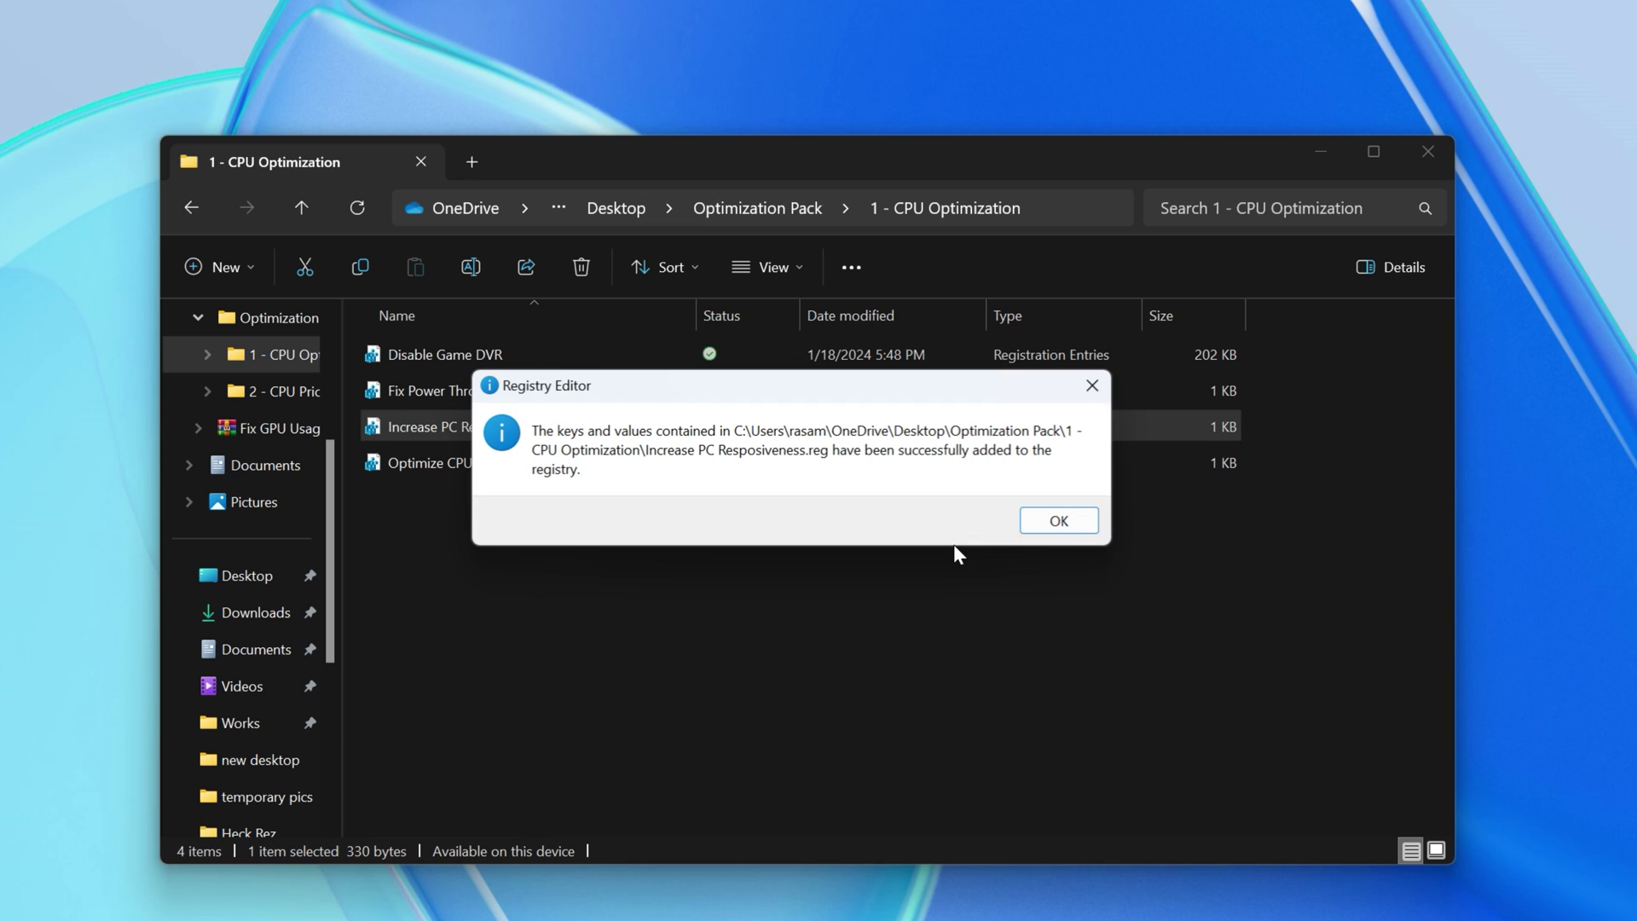
{"action": "left_click", "coordinate": [1059, 520]}
Merge the Optimize CPU For Gaming registry tweak, confirming the prompts
{"action": "double_click", "coordinate": [456, 463]}
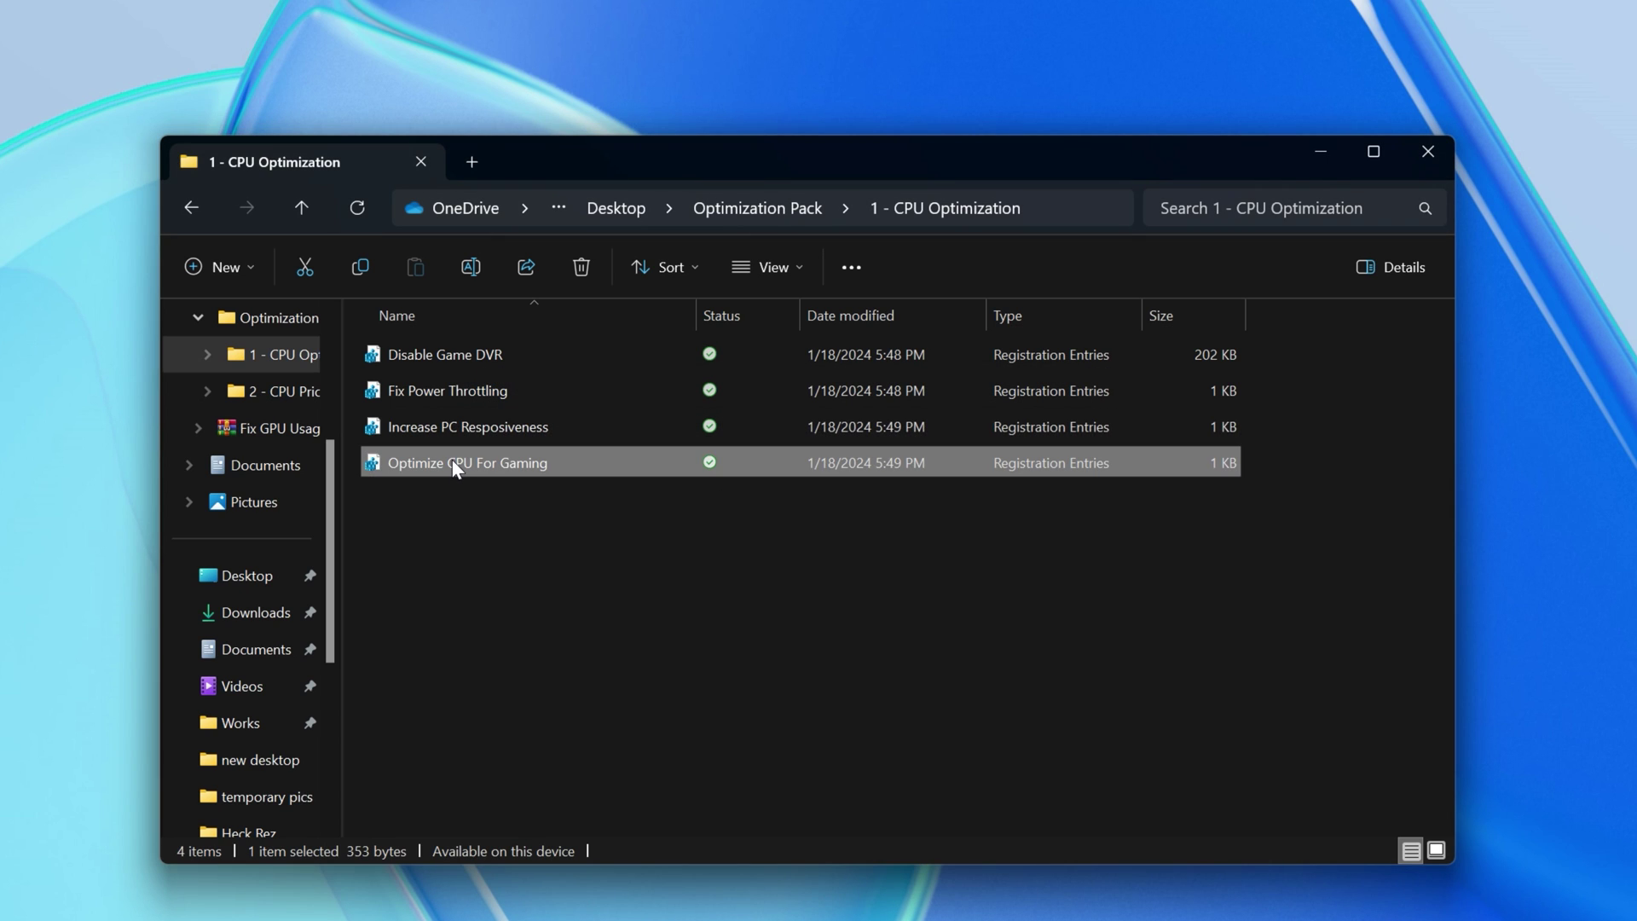
{"action": "left_click", "coordinate": [658, 688]}
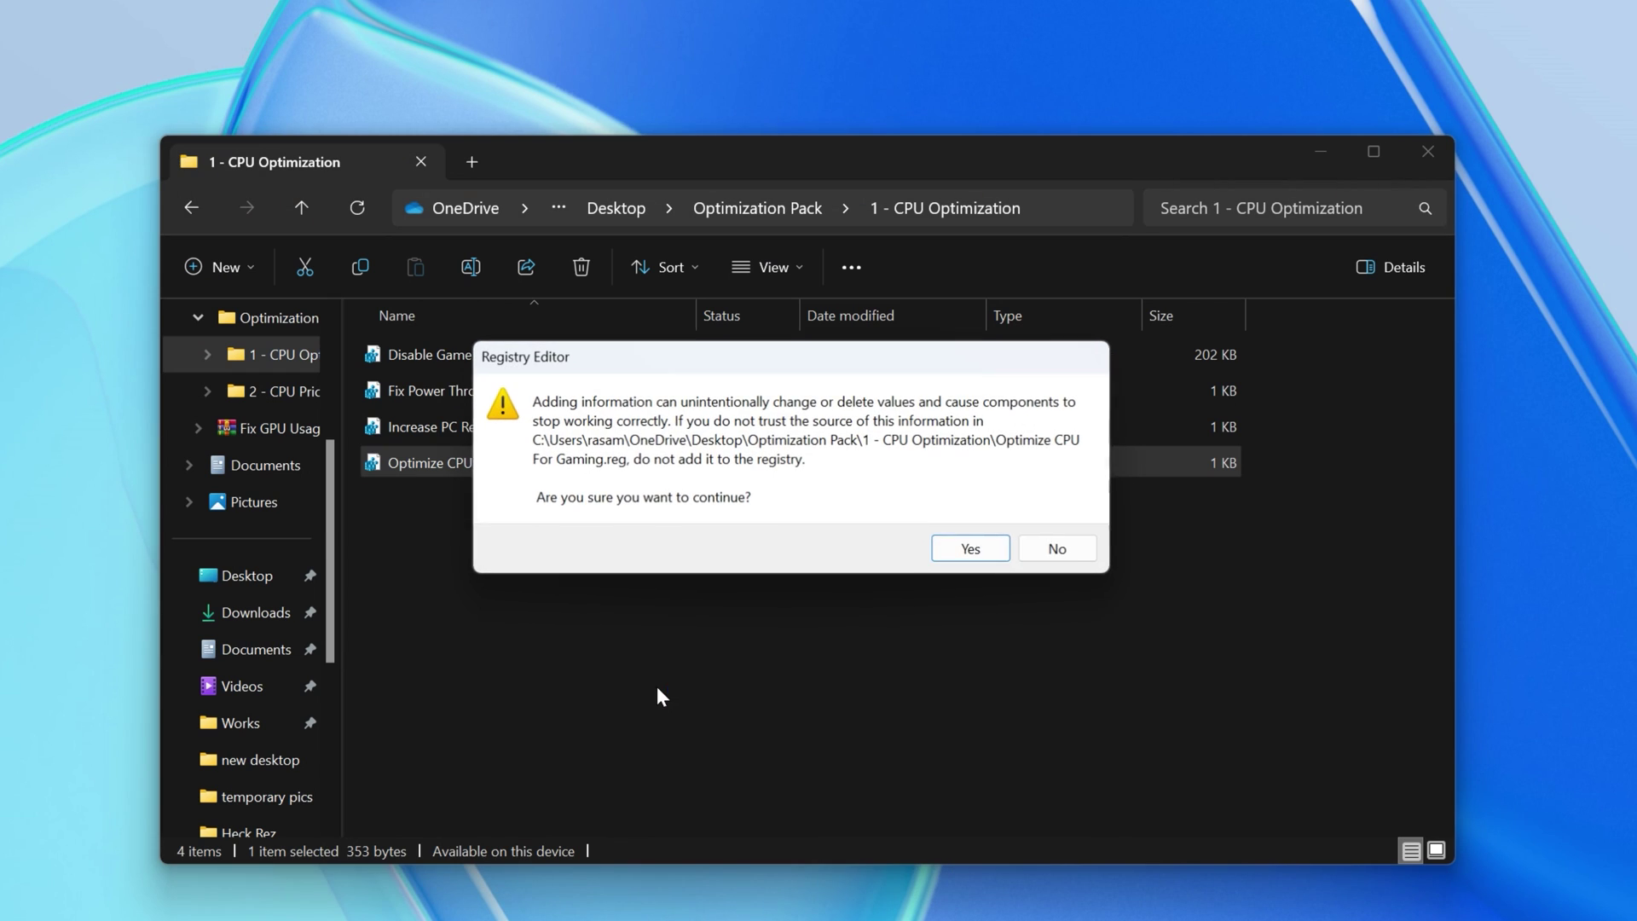
{"action": "left_click", "coordinate": [957, 542]}
{"action": "left_click", "coordinate": [1051, 524]}
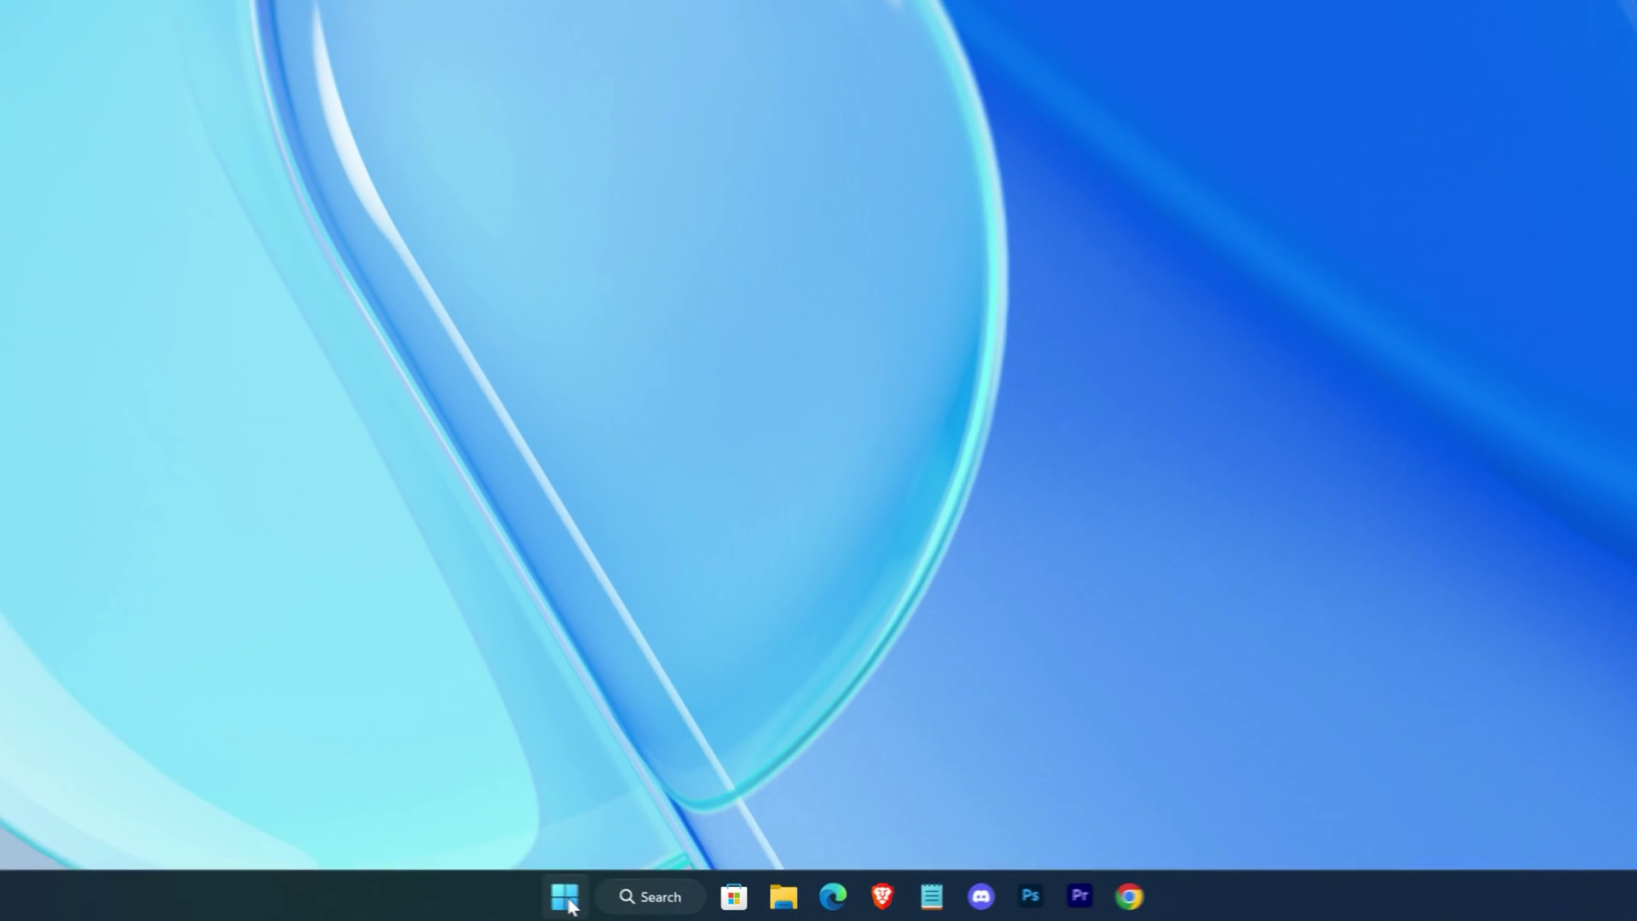
Launch System Configuration and reach the boot advanced options
{"action": "left_click", "coordinate": [569, 906]}
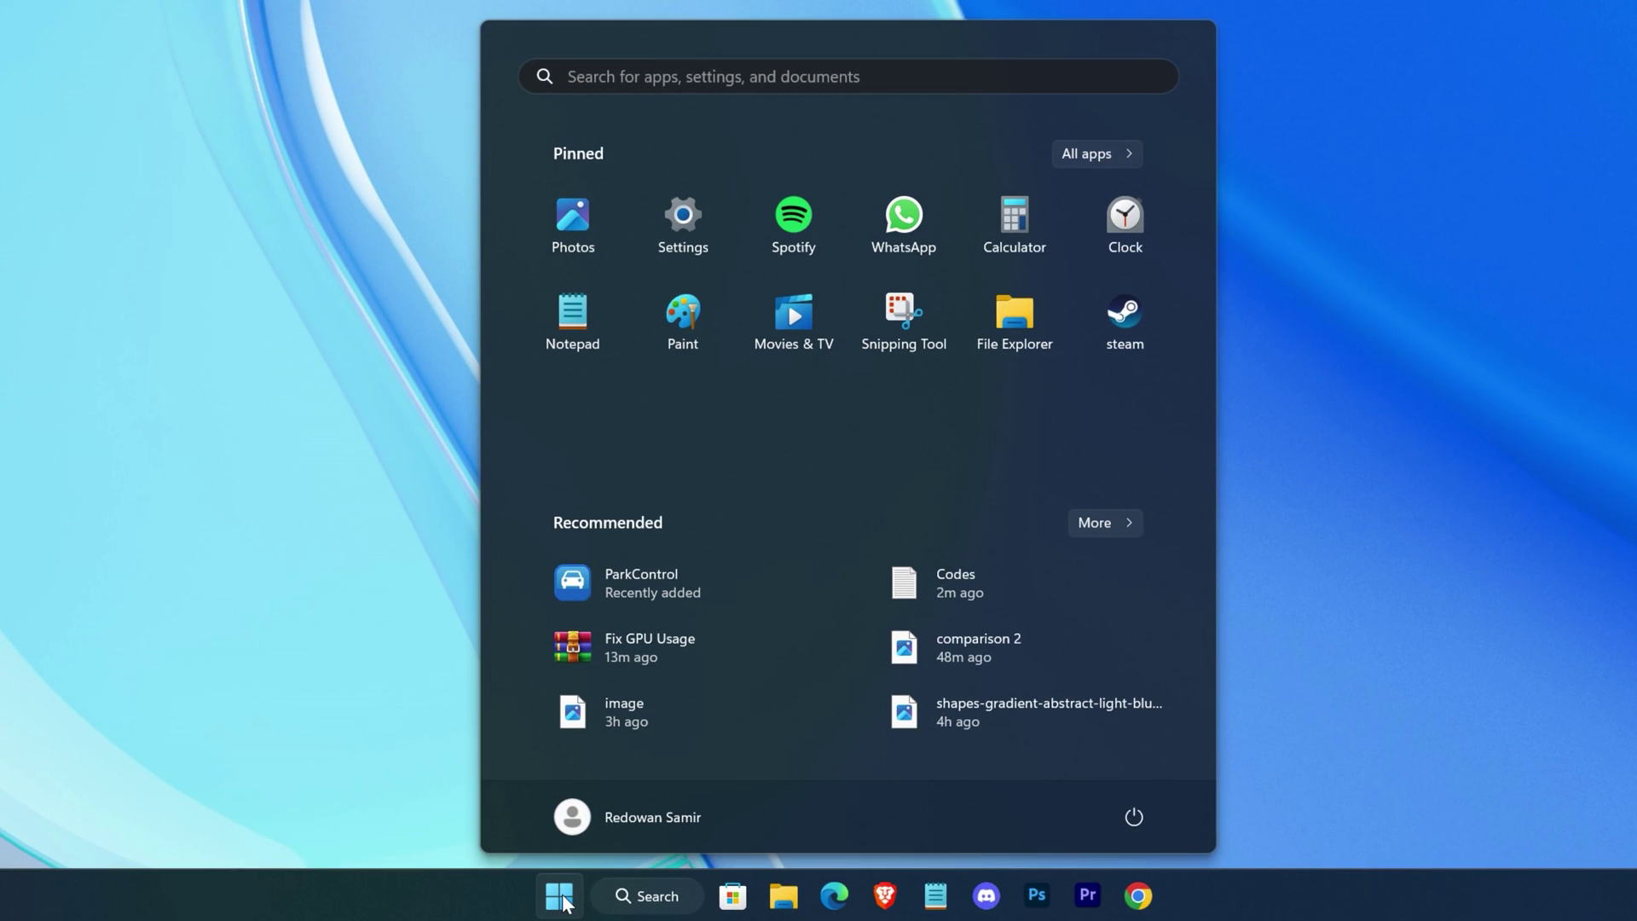
{"action": "type", "text": "system confi"}
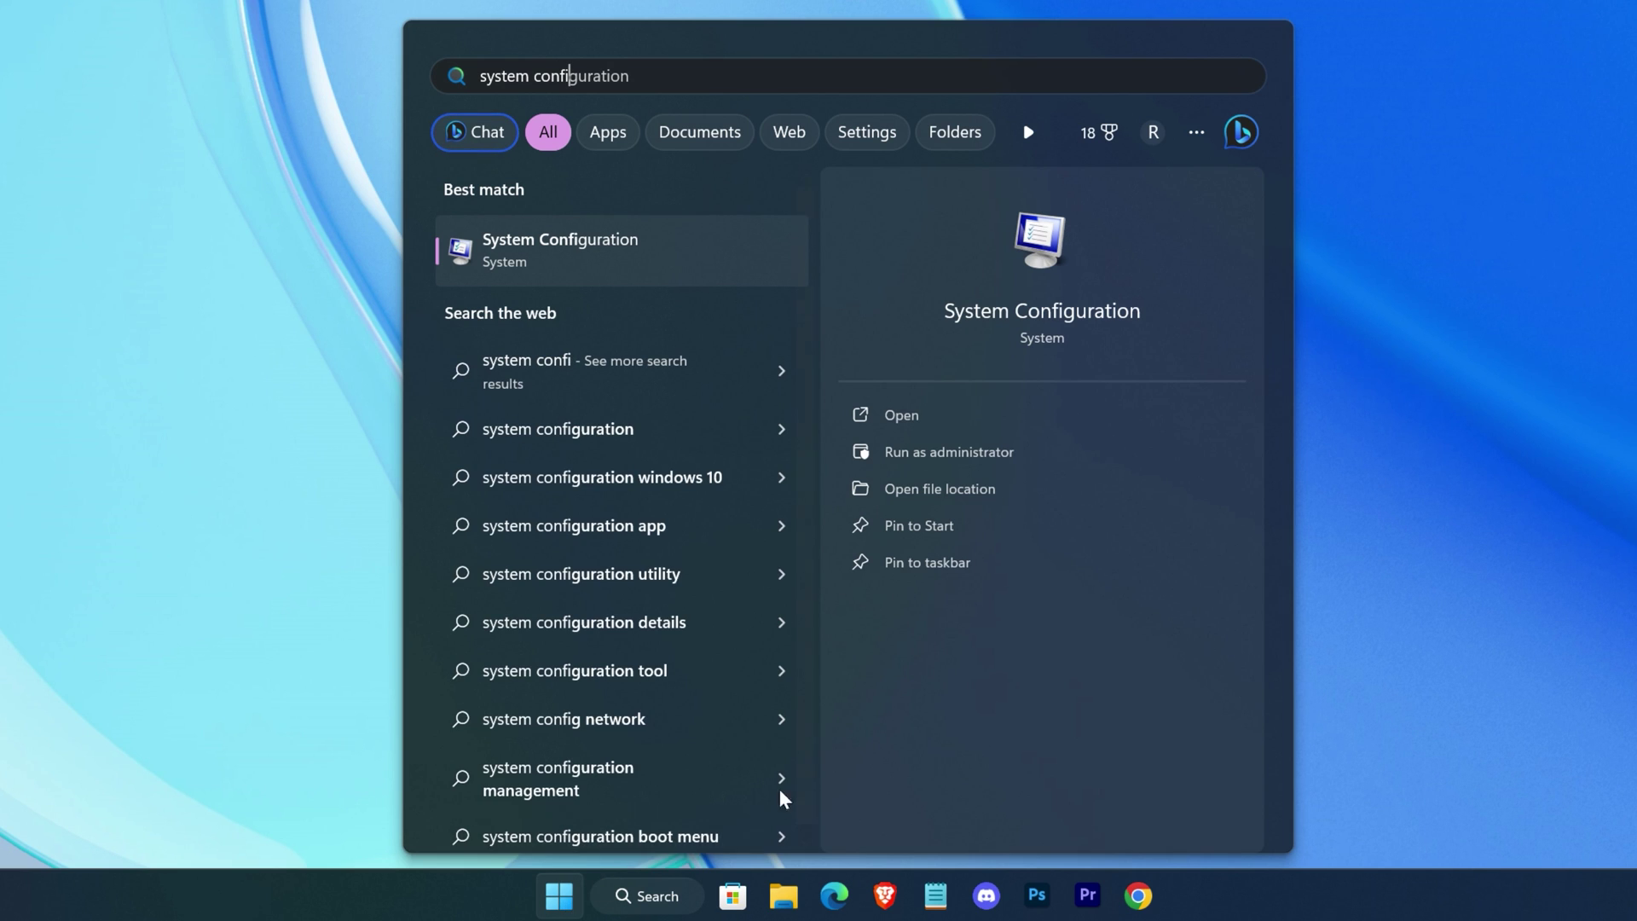
{"action": "left_click", "coordinate": [1063, 424]}
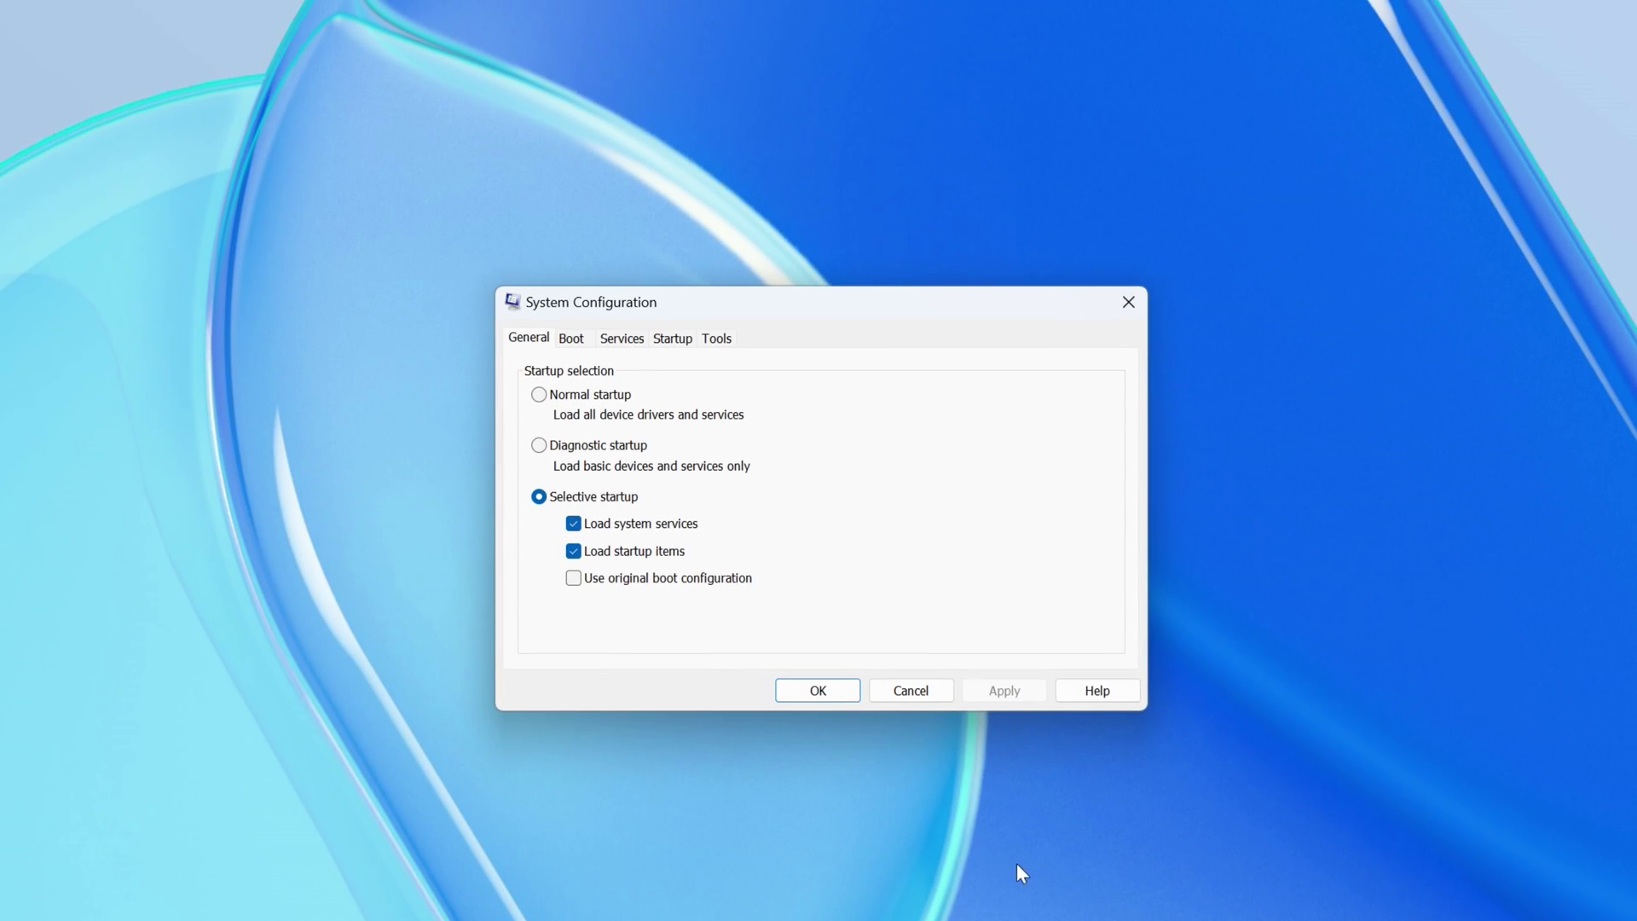
{"action": "left_click", "coordinate": [572, 343]}
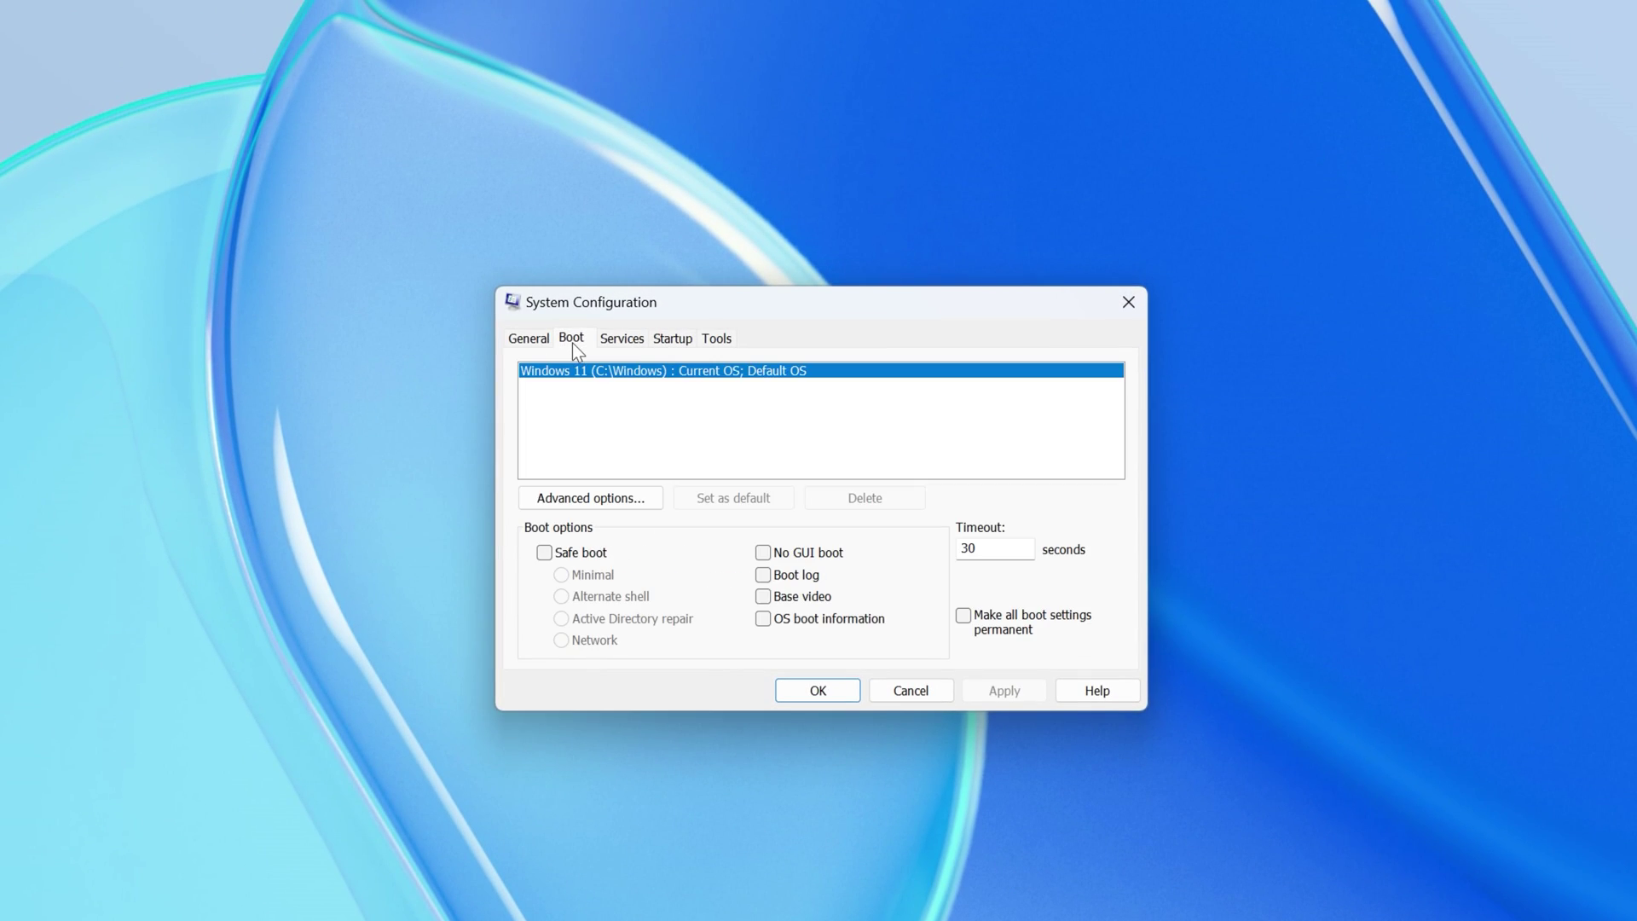
{"action": "left_click", "coordinate": [596, 500]}
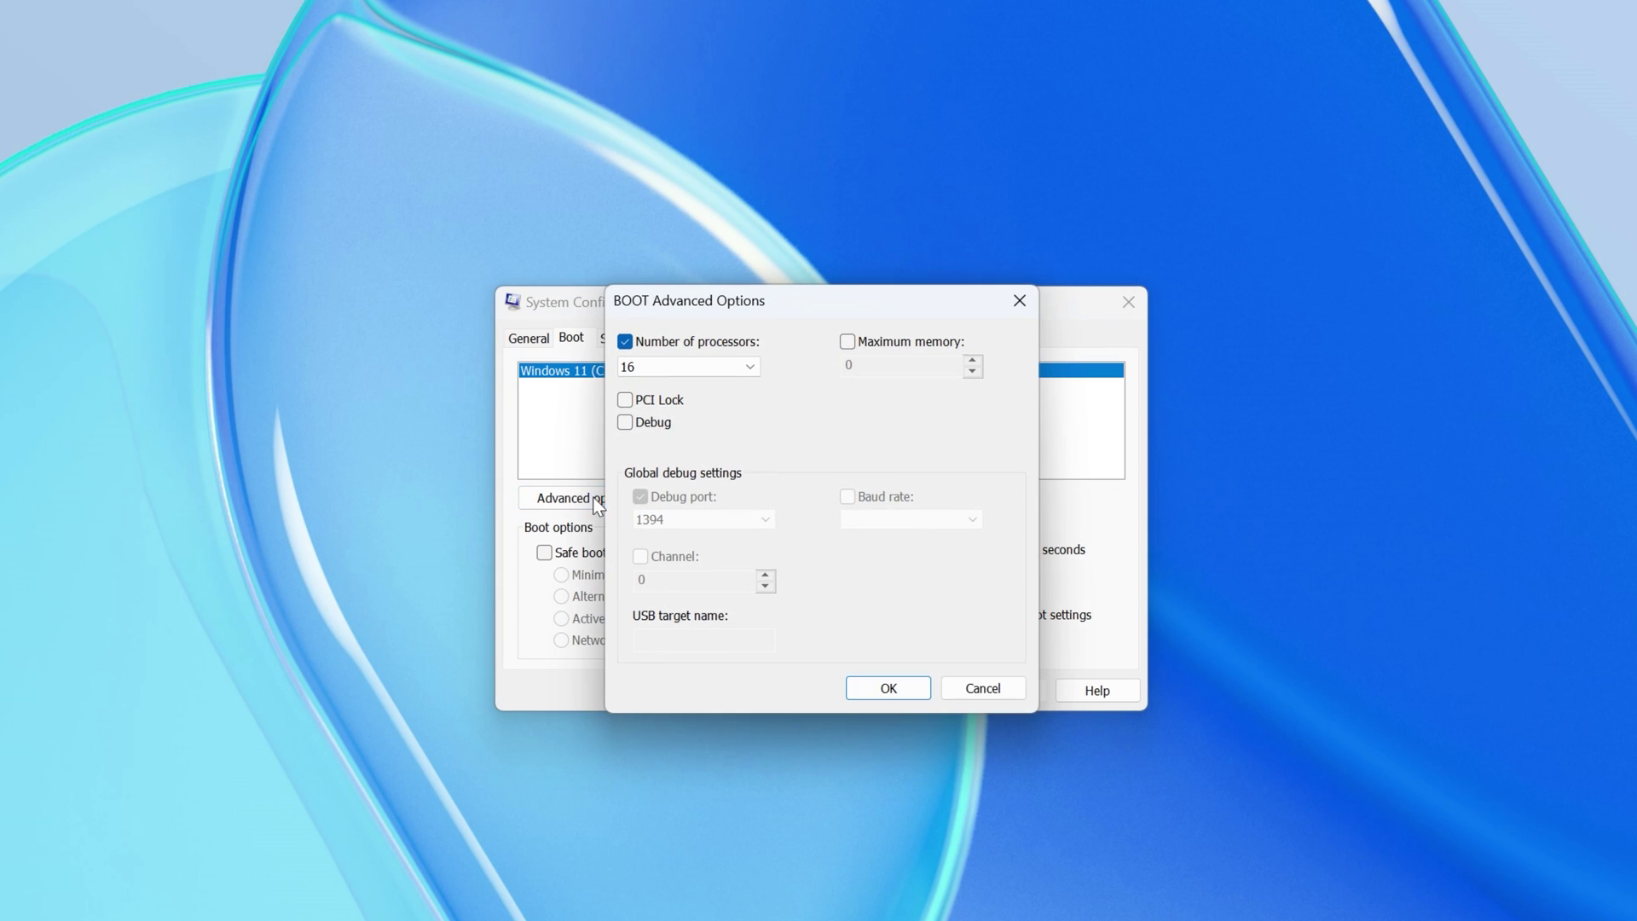
Limit the number of boot processors to 16 and confirm
{"action": "left_click", "coordinate": [624, 342]}
{"action": "left_click", "coordinate": [658, 368]}
{"action": "left_click", "coordinate": [628, 603]}
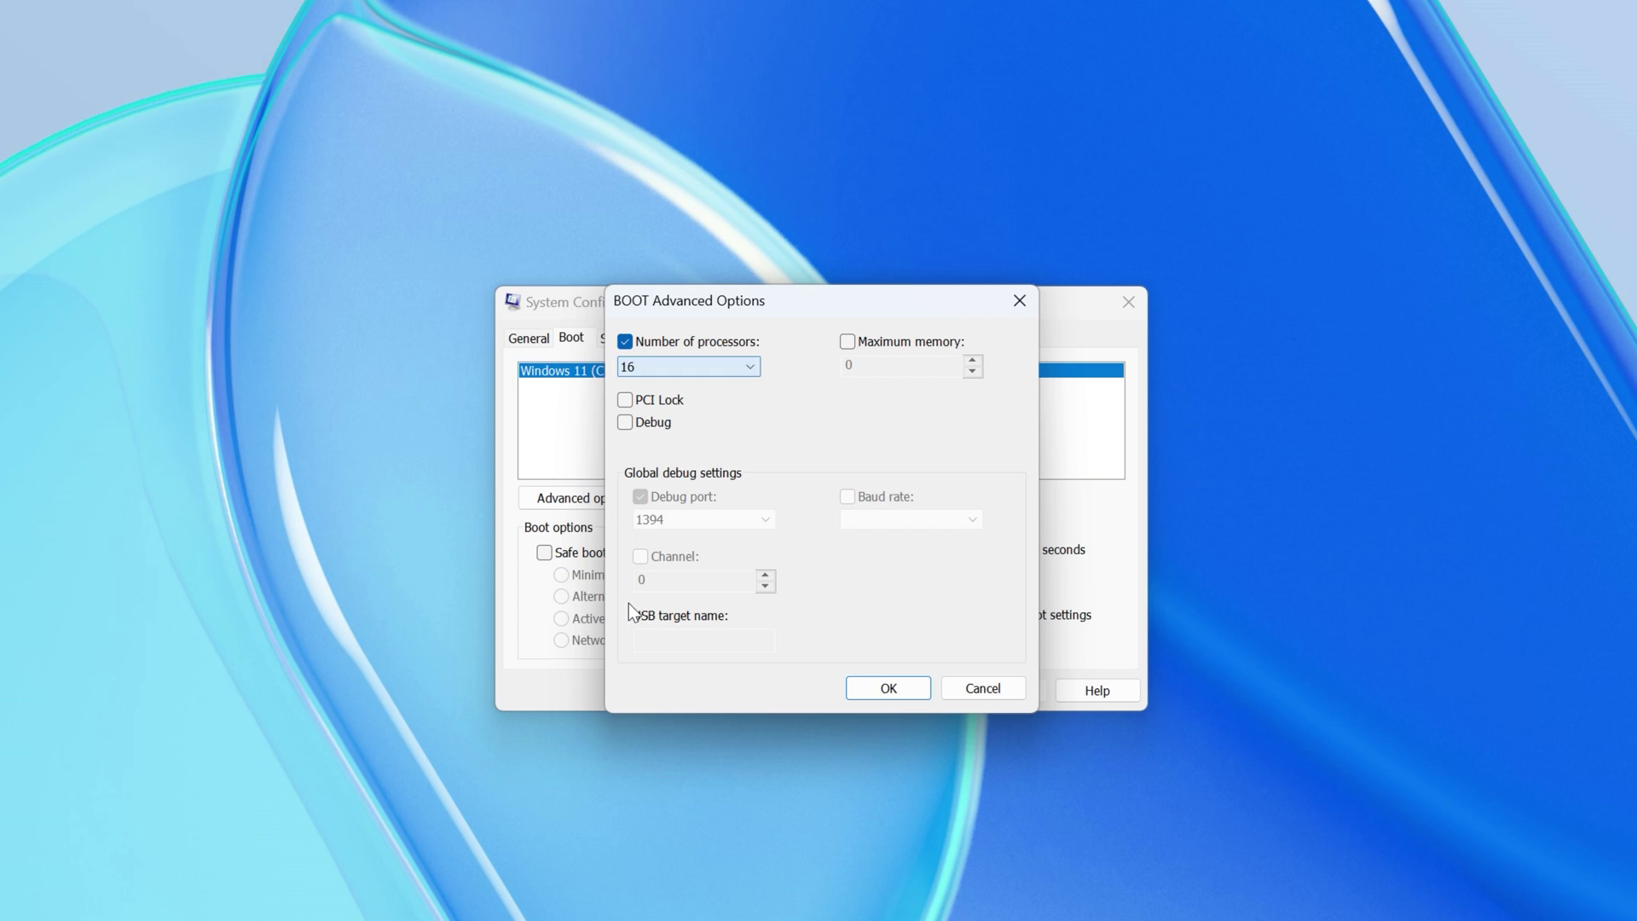
{"action": "left_click", "coordinate": [887, 688]}
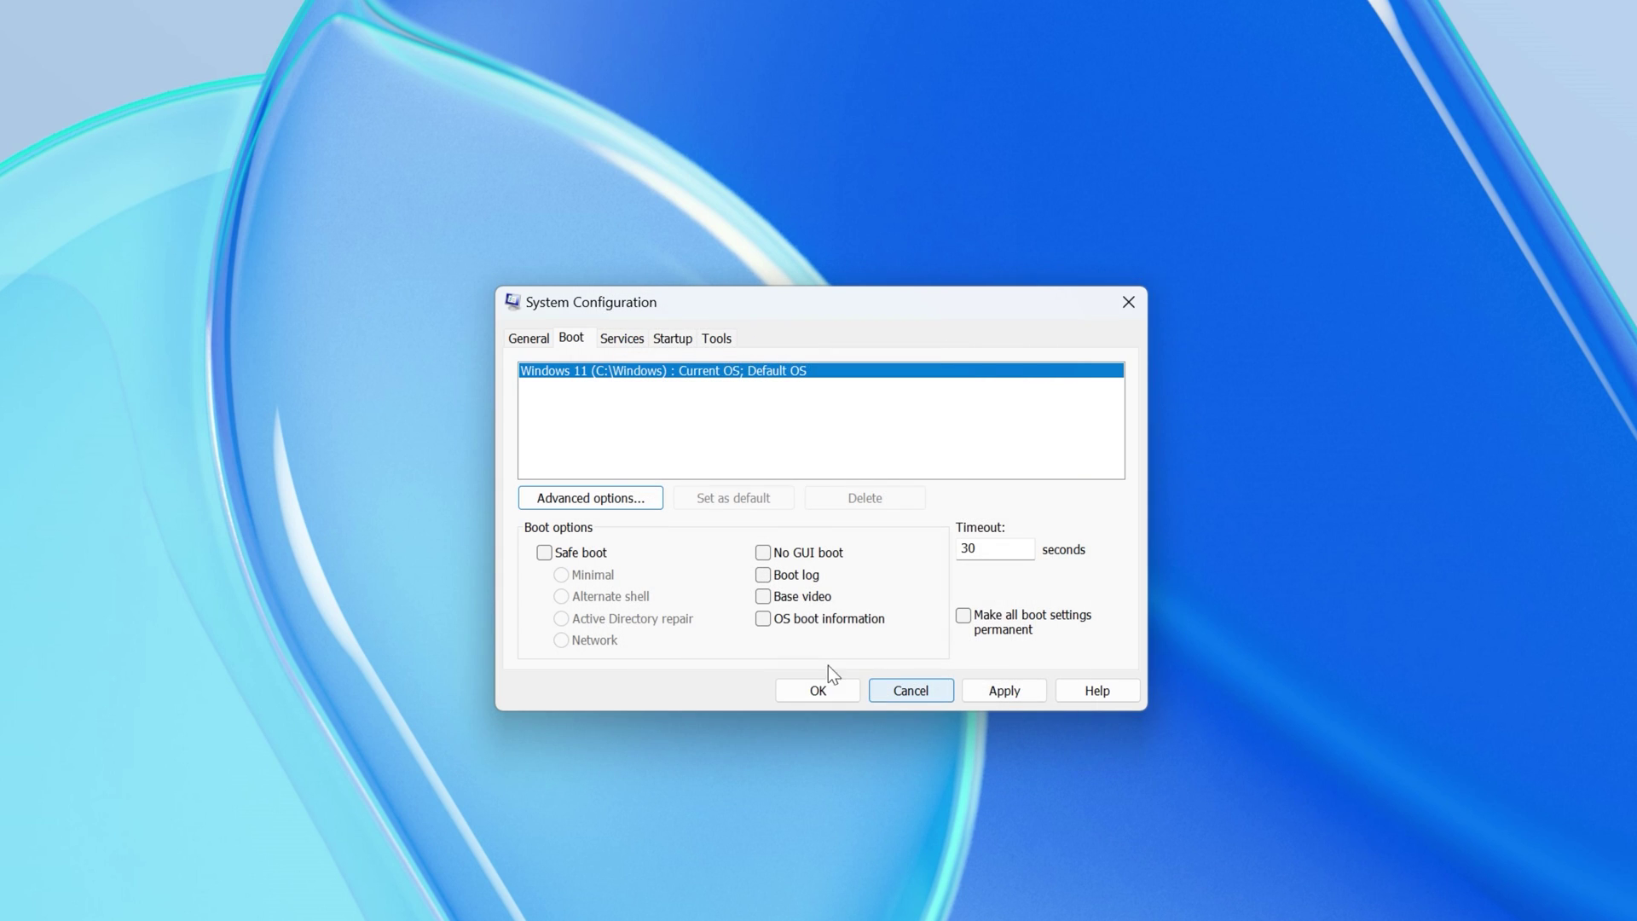
Hide Microsoft services, disable the Brave Update, Vpn and Vpn Wireguard services, then apply and save
{"action": "left_click", "coordinate": [623, 339]}
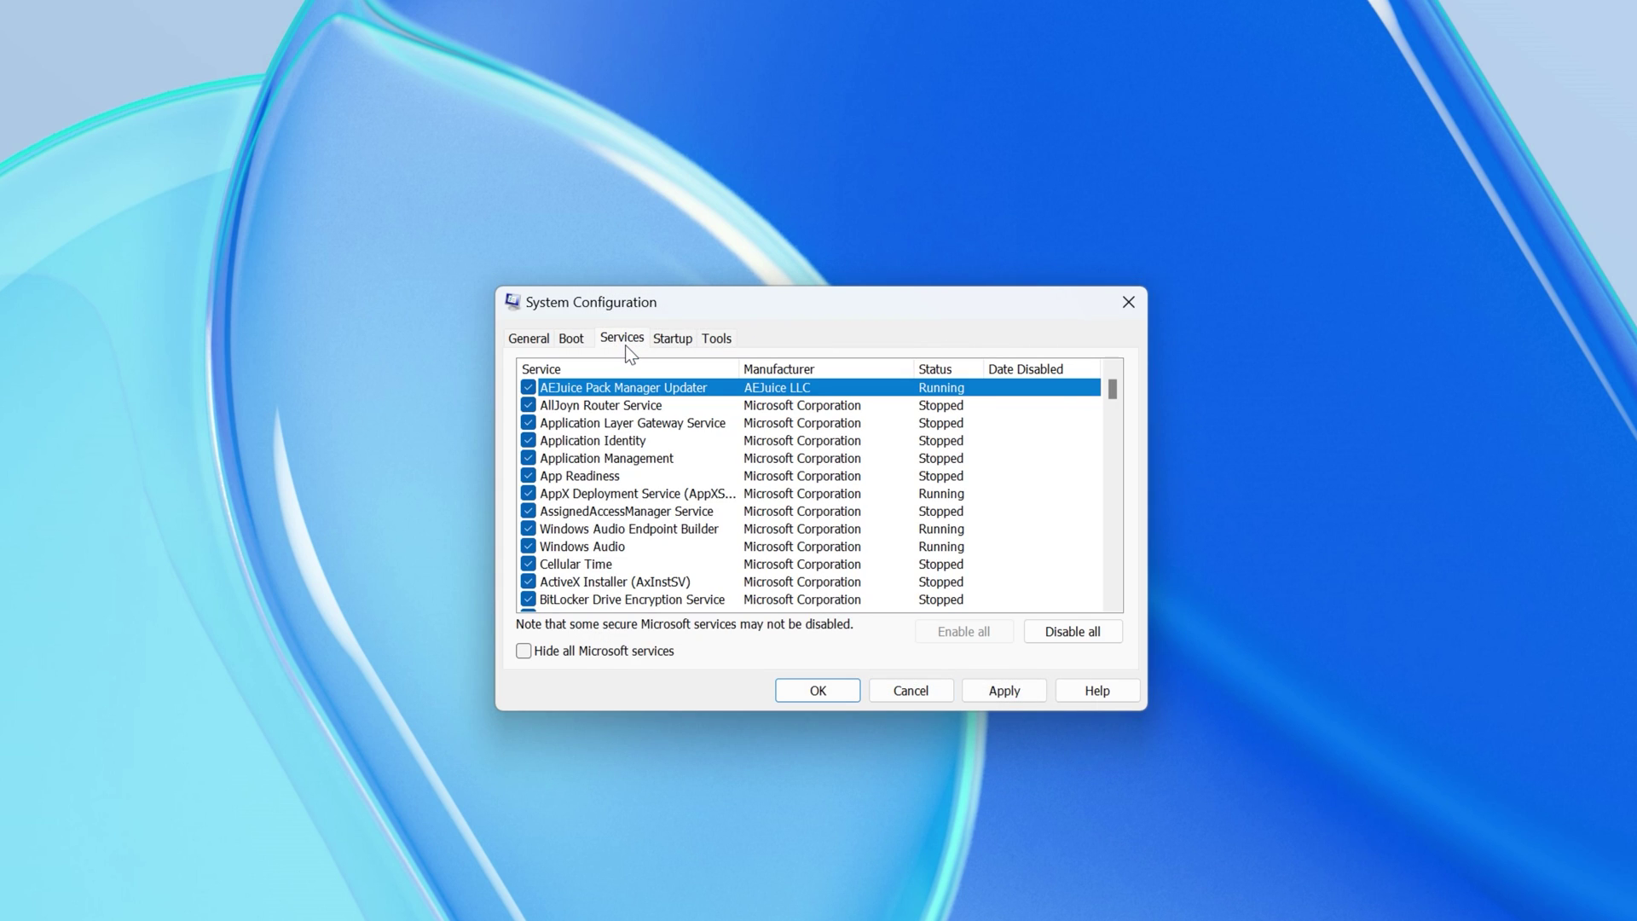
{"action": "left_click", "coordinate": [524, 651]}
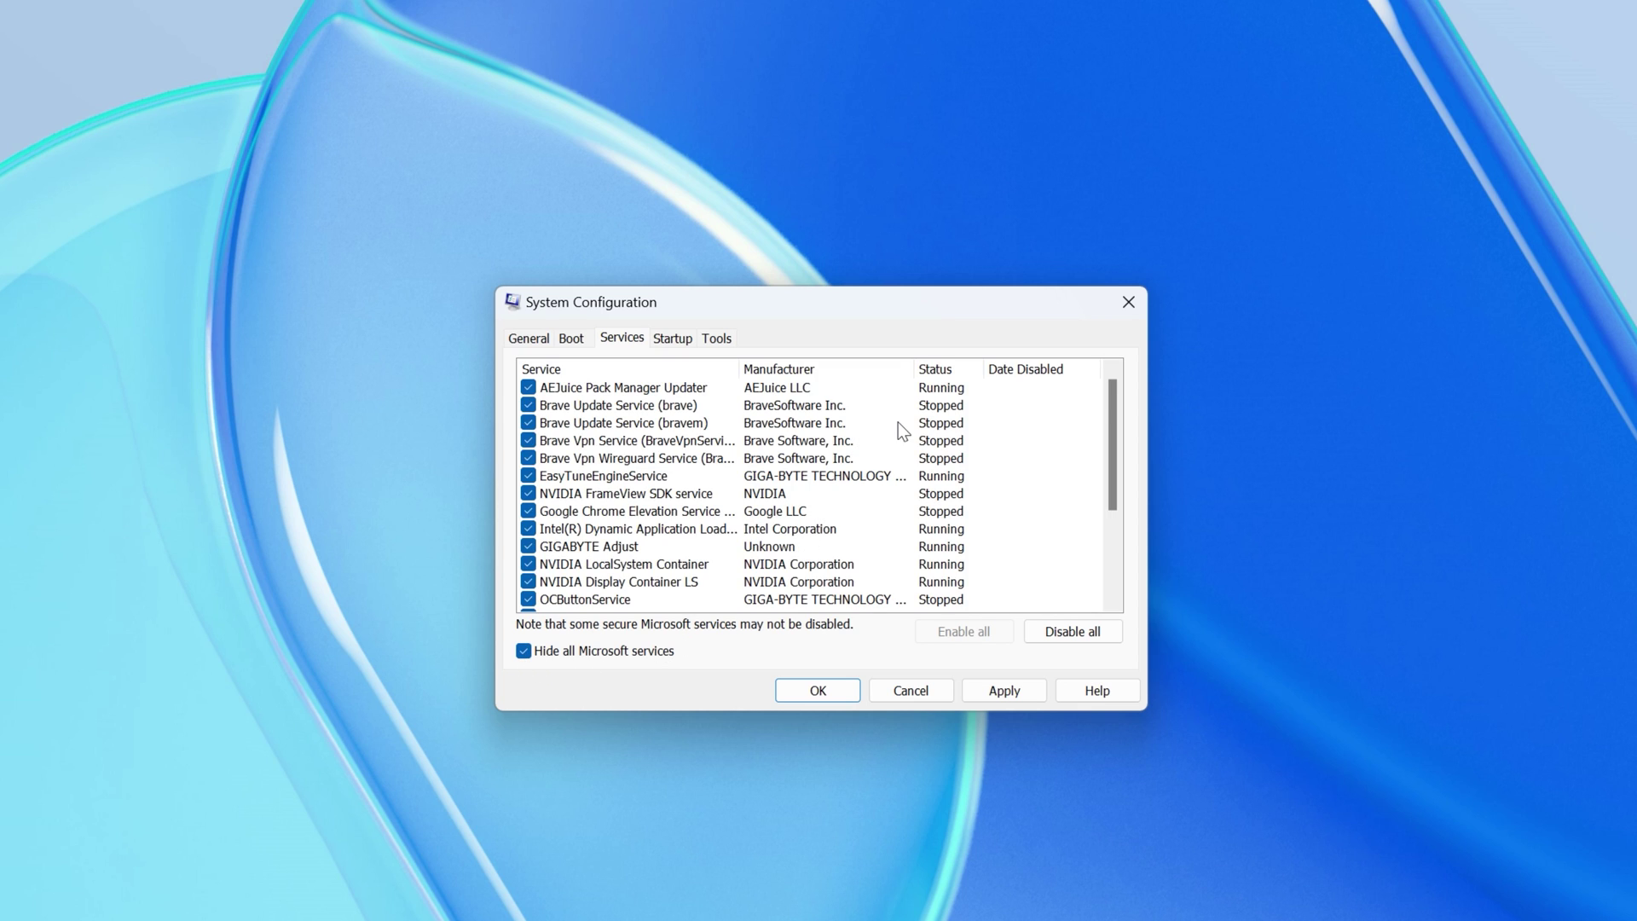
{"action": "scroll", "coordinate": [920, 434], "scroll_direction": "down", "scroll_amount": 3}
{"action": "scroll", "coordinate": [913, 468], "scroll_direction": "up", "scroll_amount": 3}
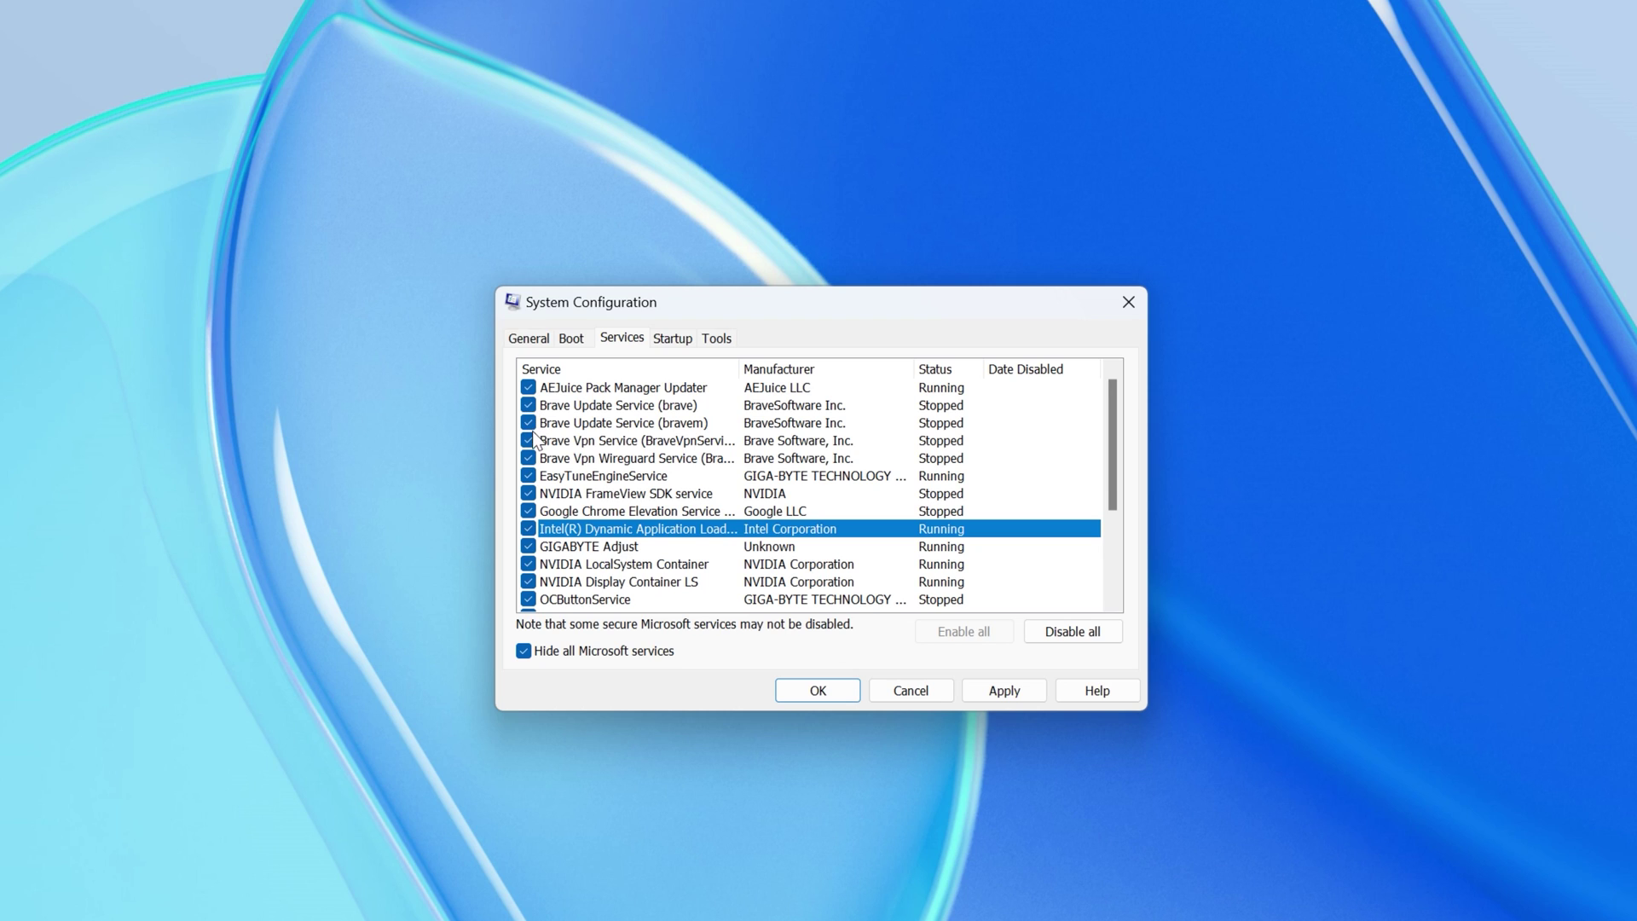
{"action": "left_click", "coordinate": [528, 404]}
{"action": "left_click", "coordinate": [529, 442]}
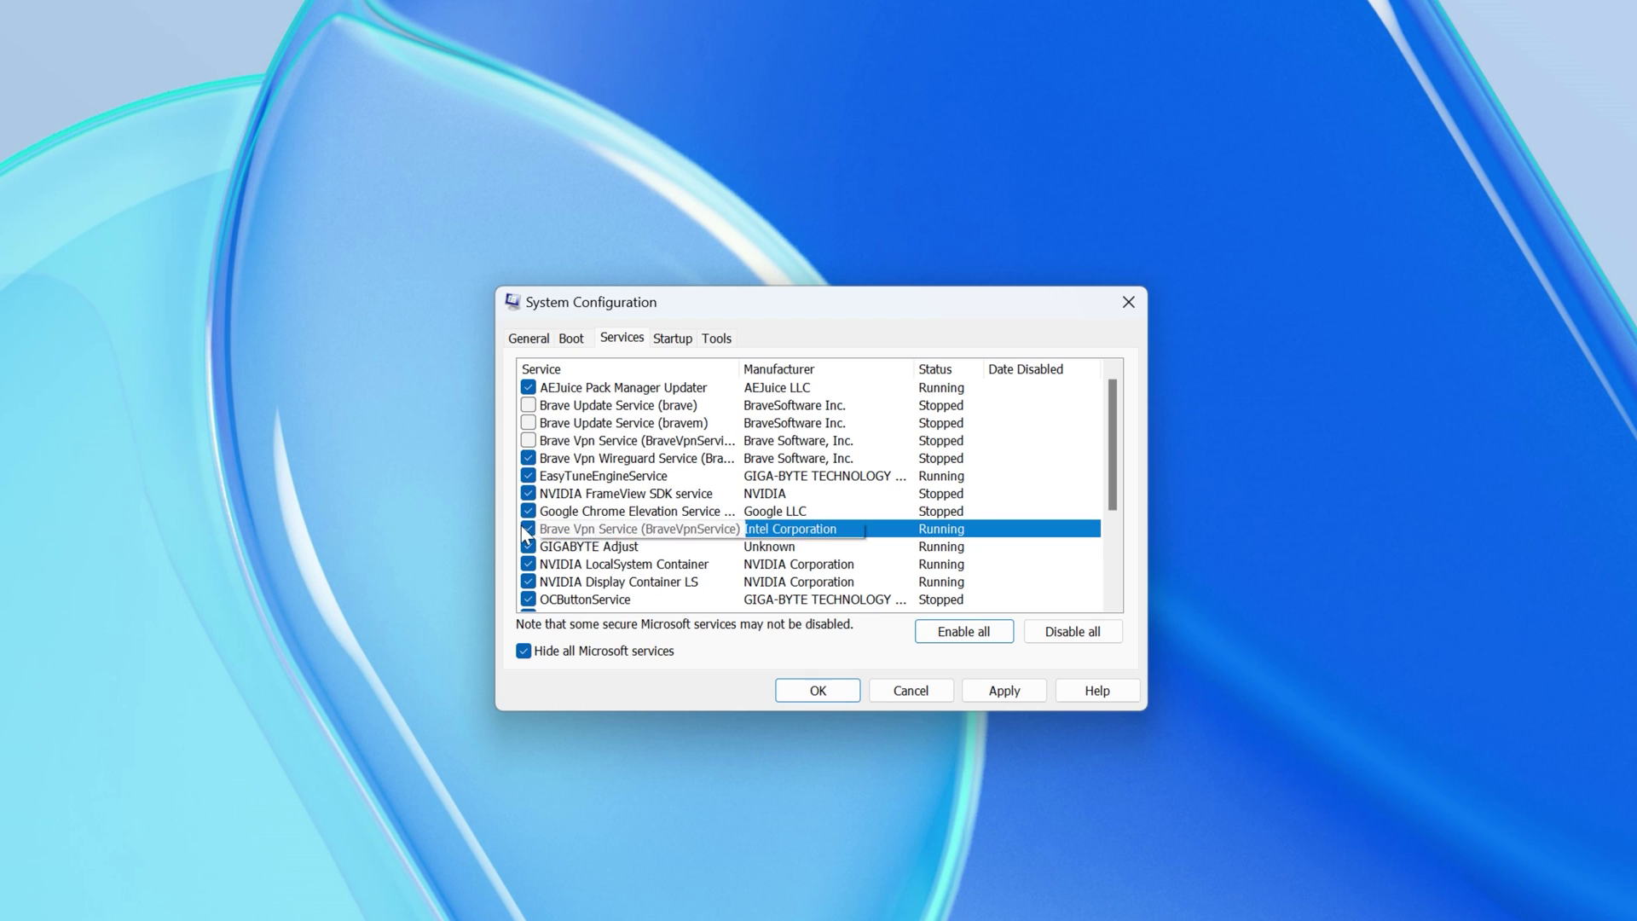
{"action": "left_click", "coordinate": [528, 458]}
{"action": "scroll", "coordinate": [655, 524], "scroll_direction": "down", "scroll_amount": 2}
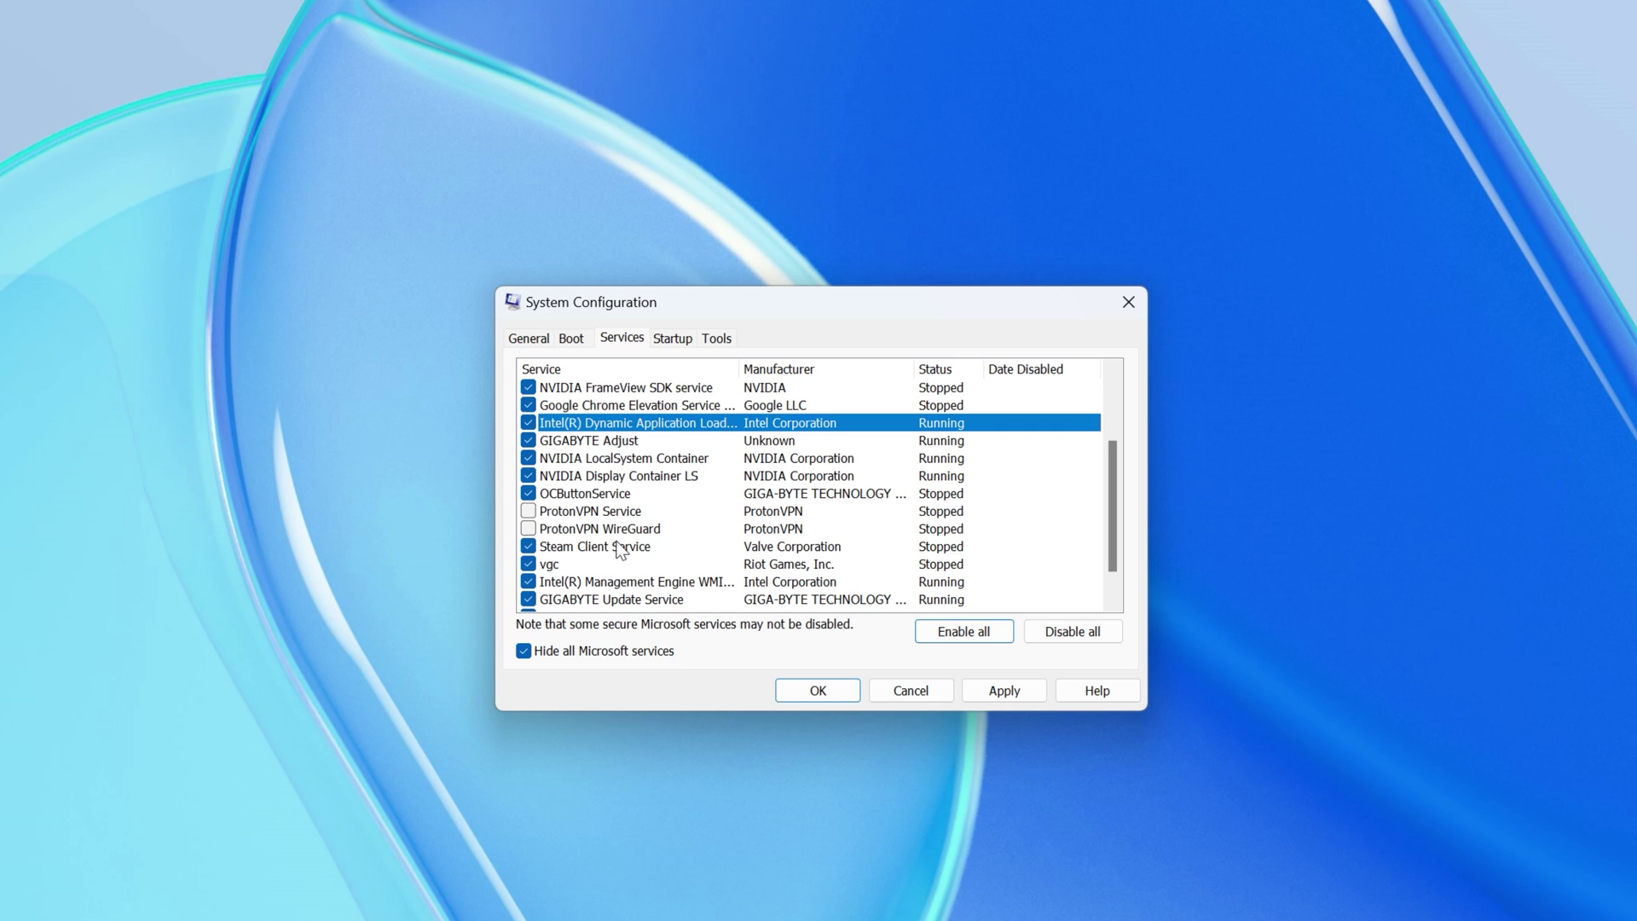
{"action": "scroll", "coordinate": [675, 539], "scroll_direction": "down", "scroll_amount": 1}
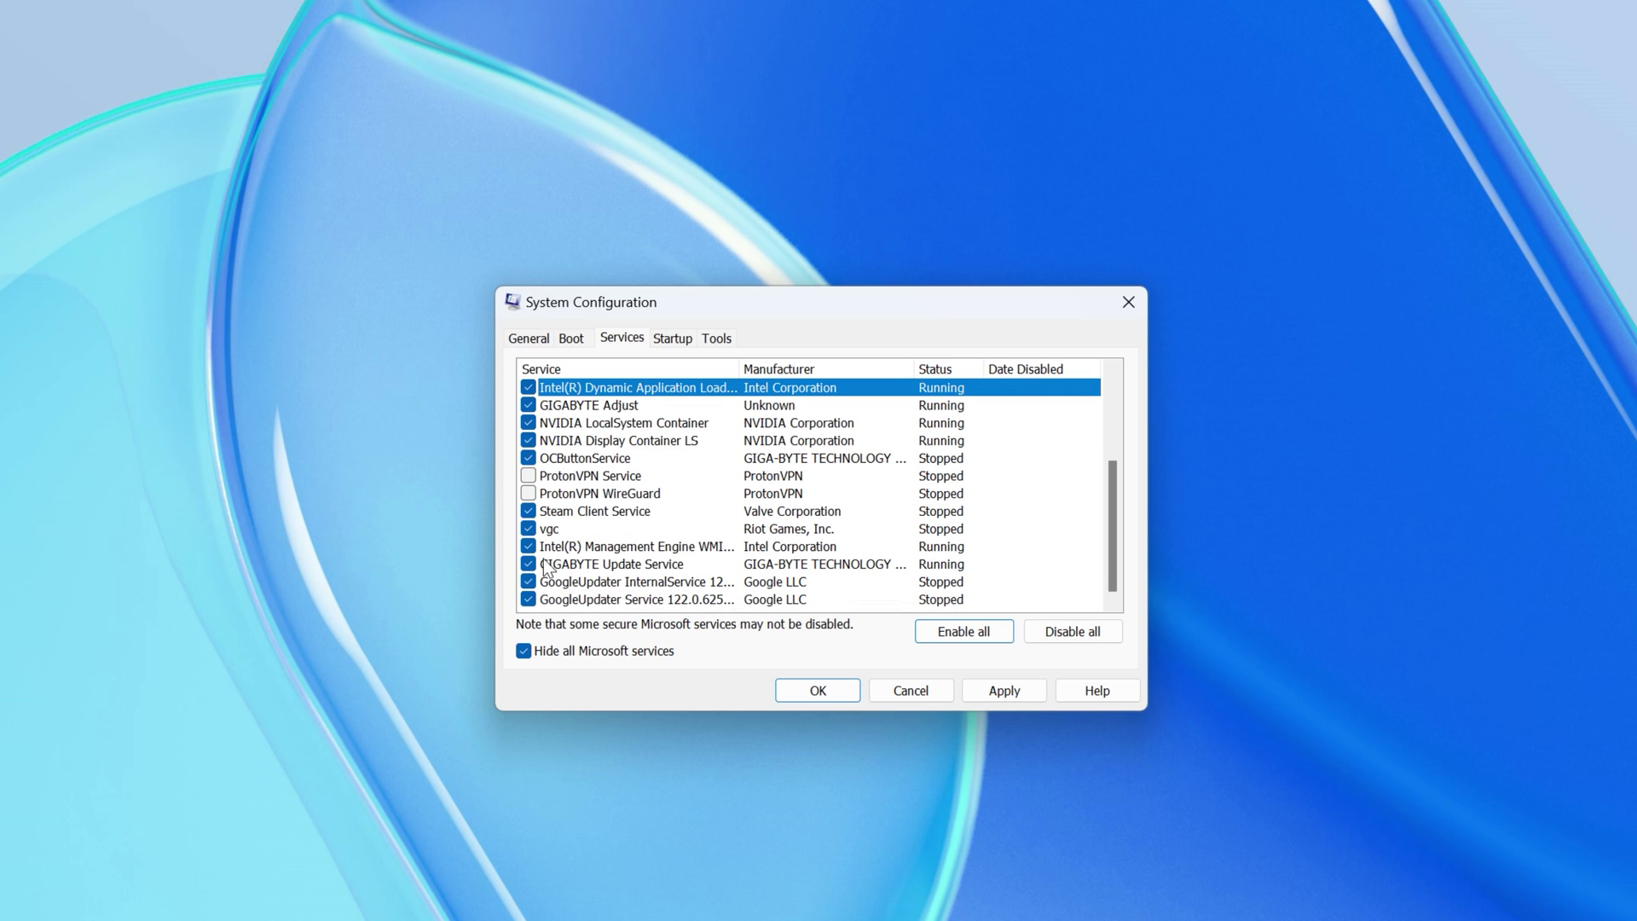
{"action": "scroll", "coordinate": [617, 517], "scroll_direction": "up", "scroll_amount": 3}
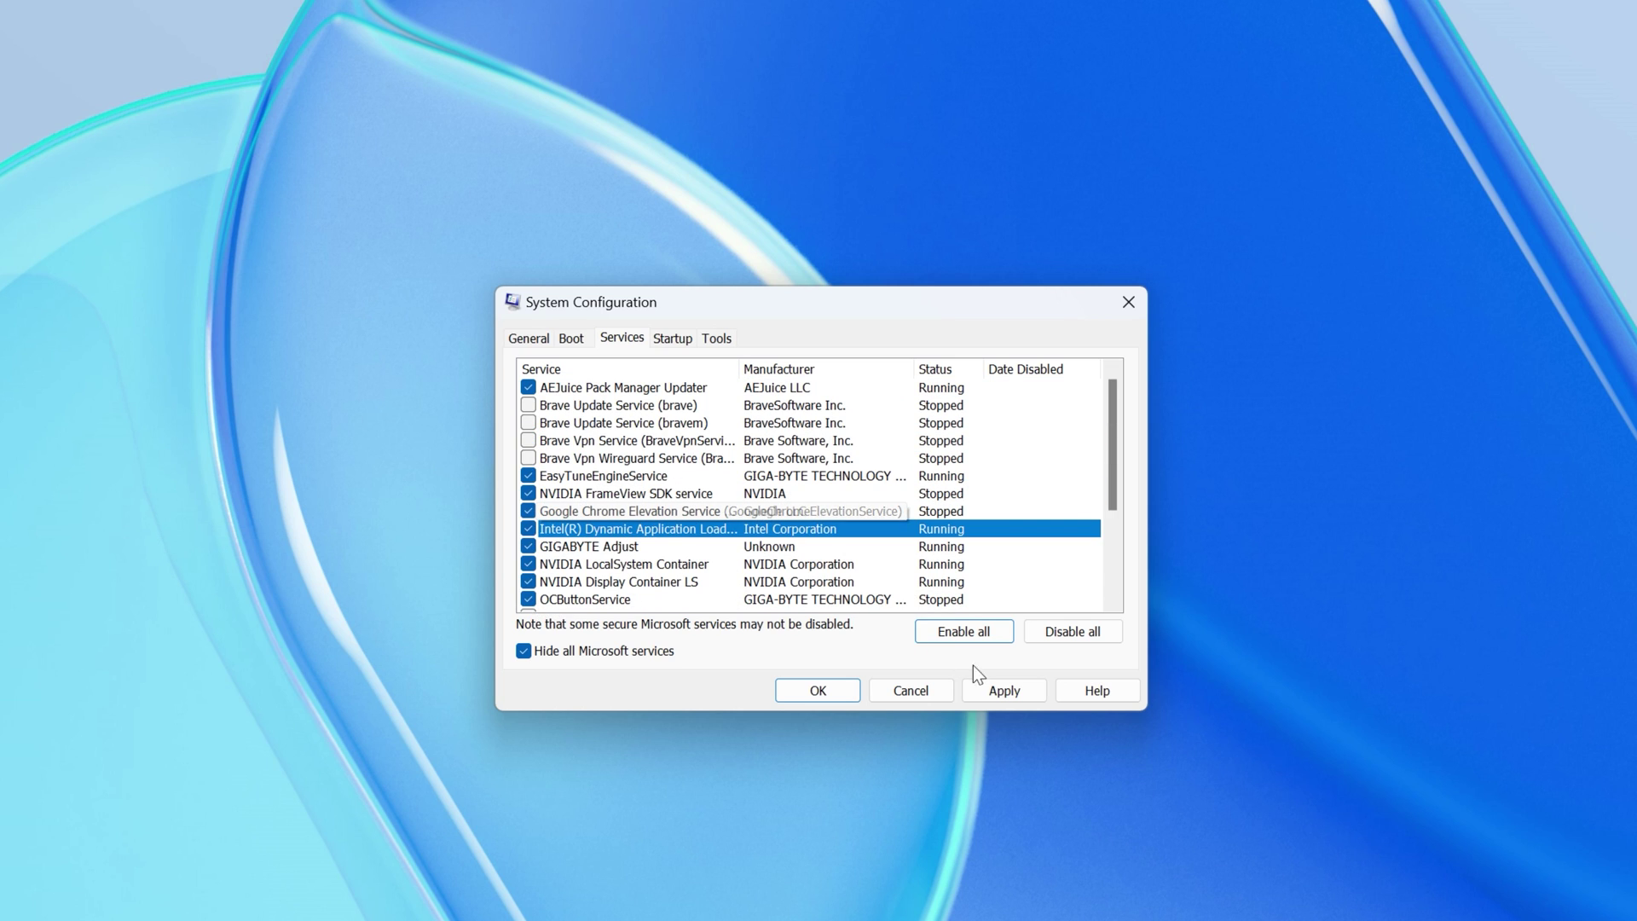
{"action": "left_click", "coordinate": [996, 690]}
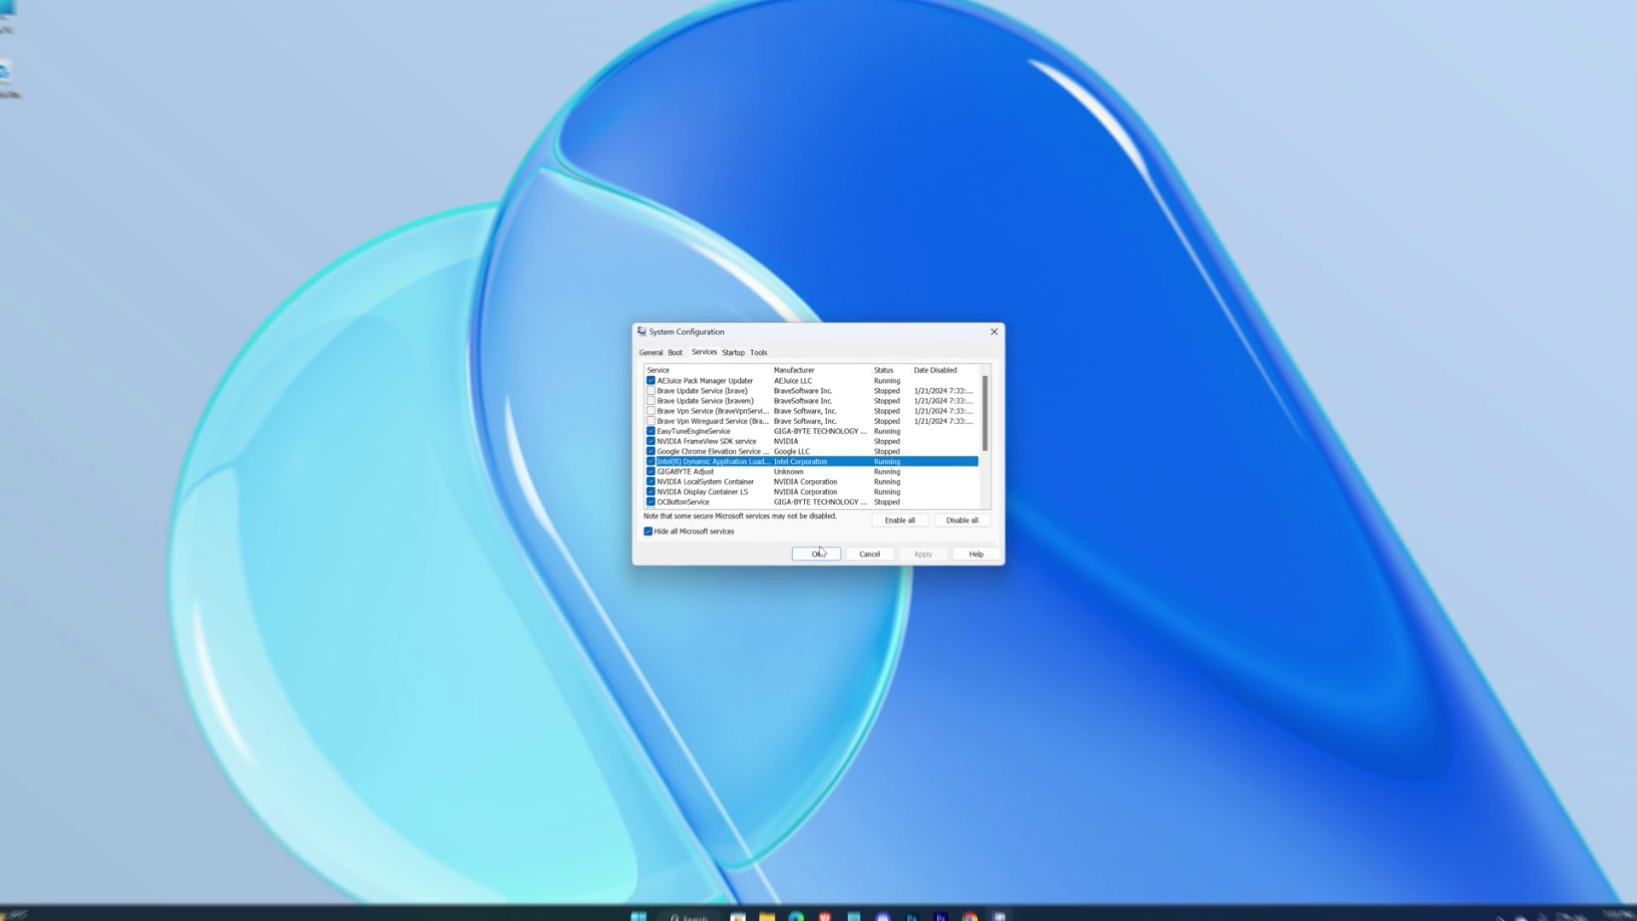
{"action": "left_click", "coordinate": [823, 551]}
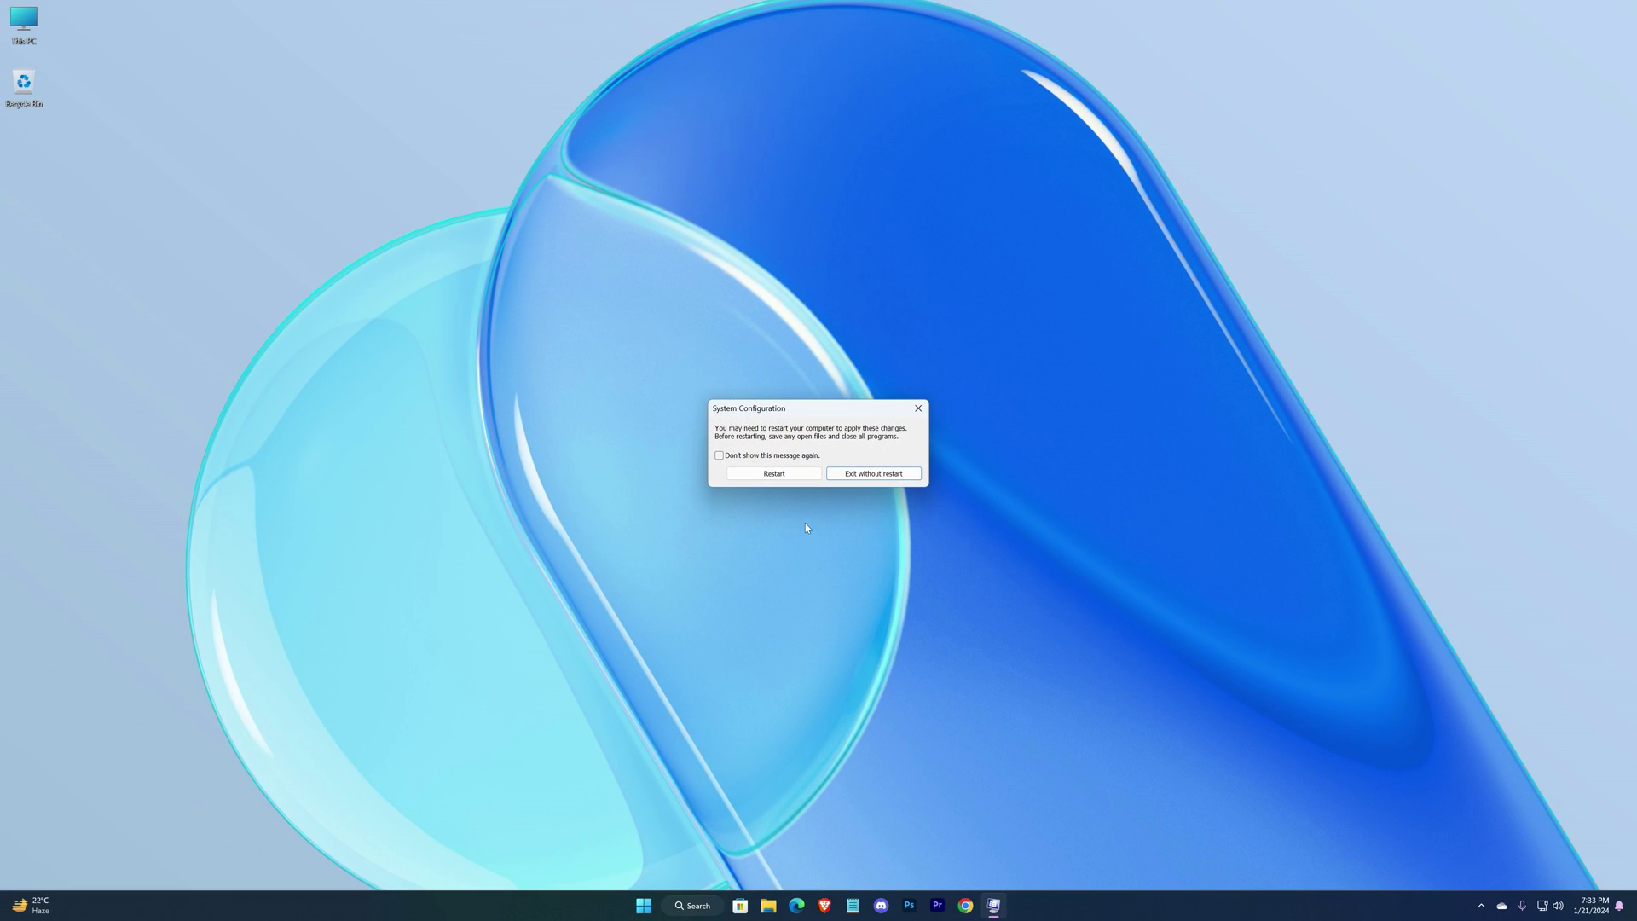